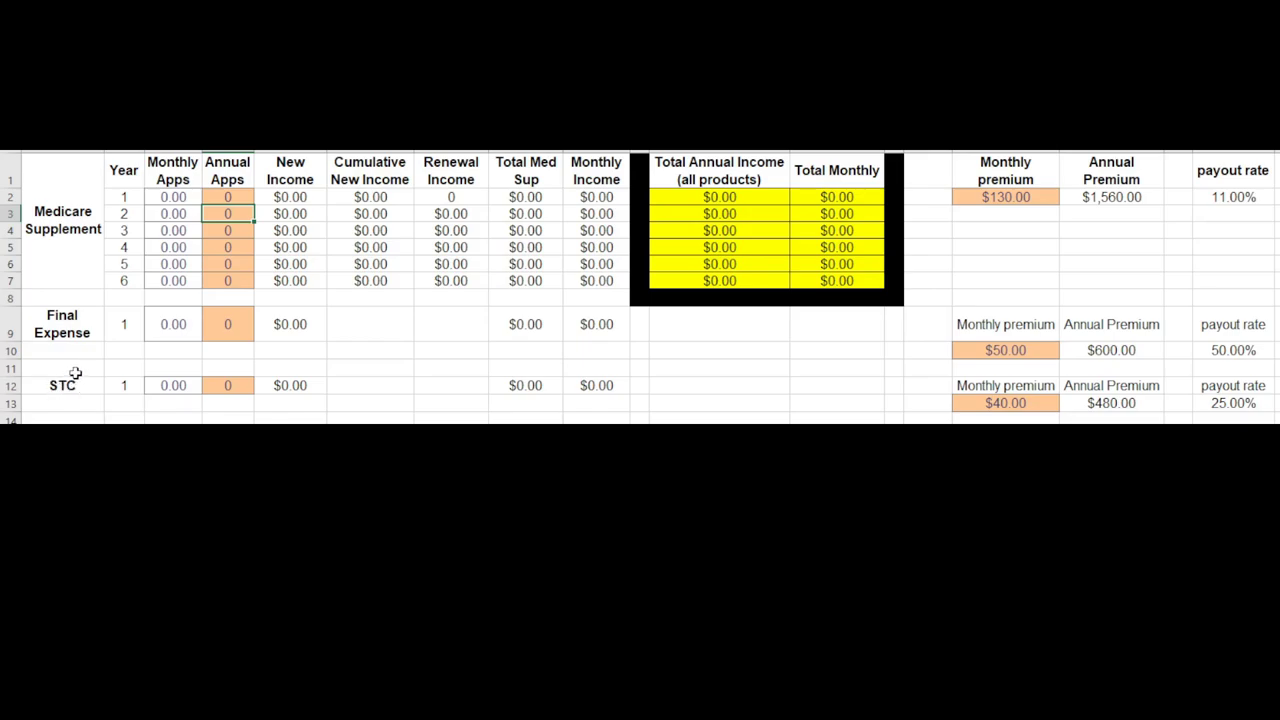
Step: Examine the Year column for the Medicare Supplement rows
key("Left")
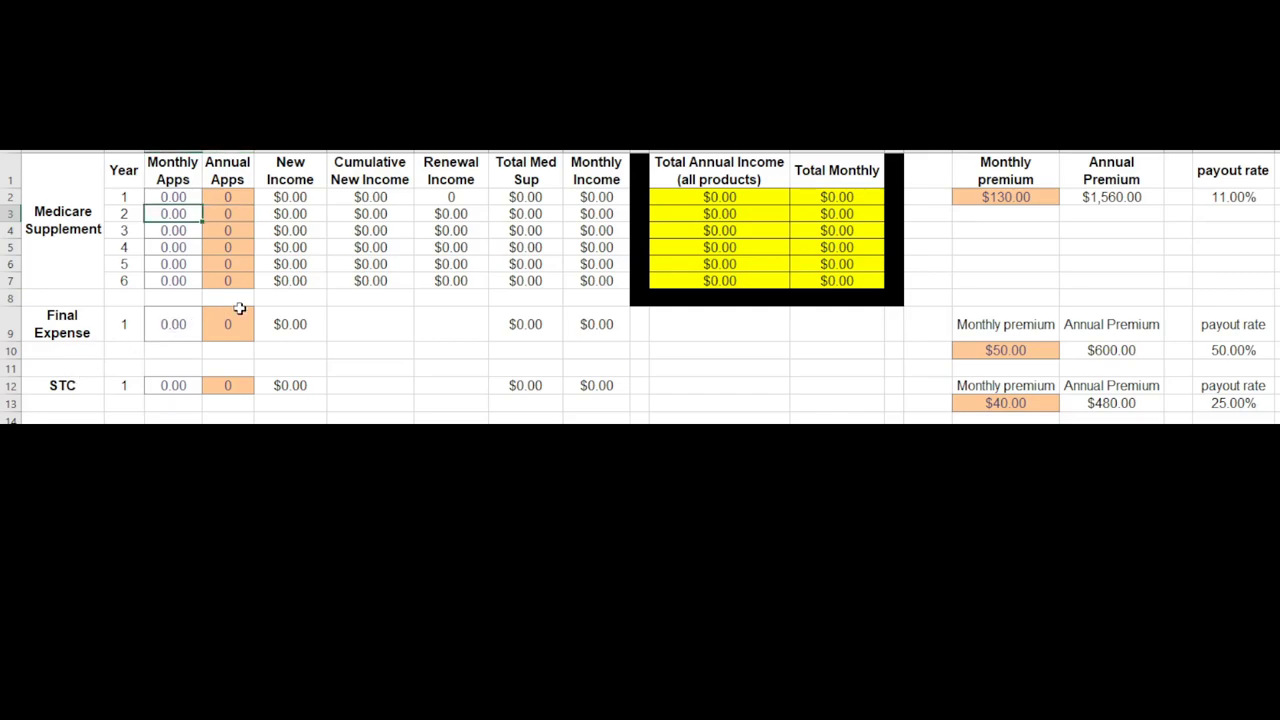
key("Up")
key("Left")
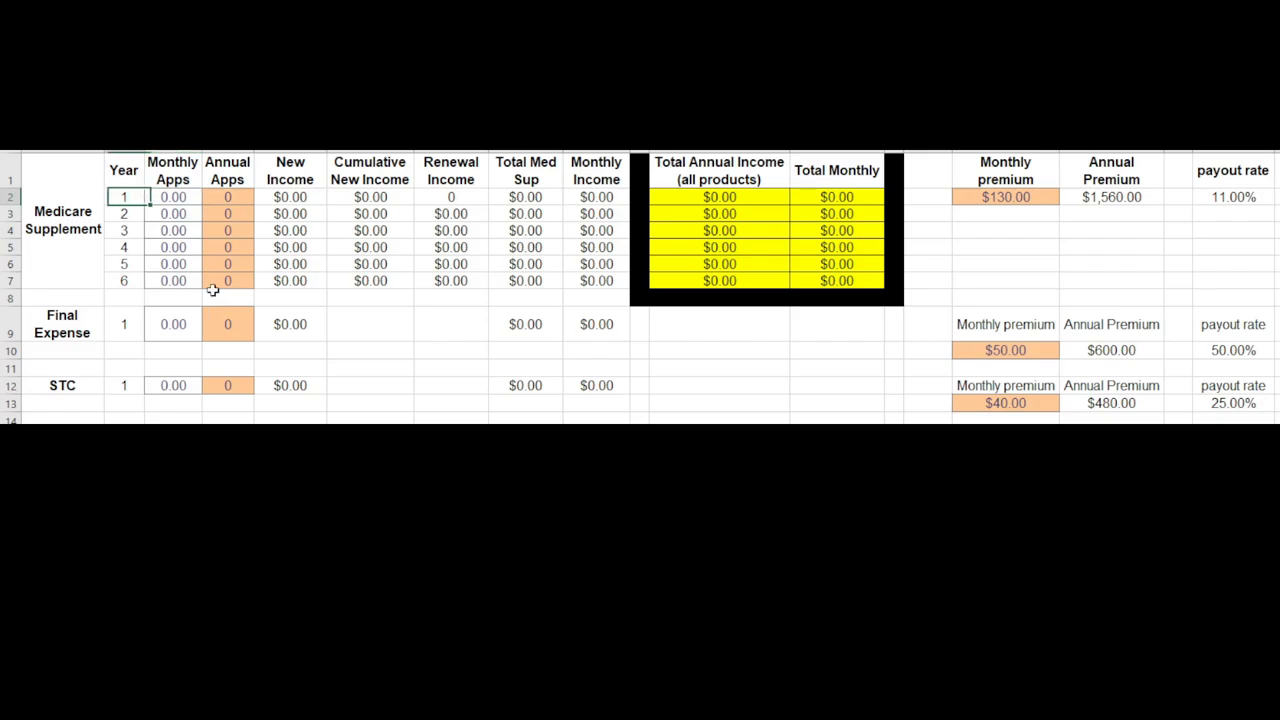
key("Up")
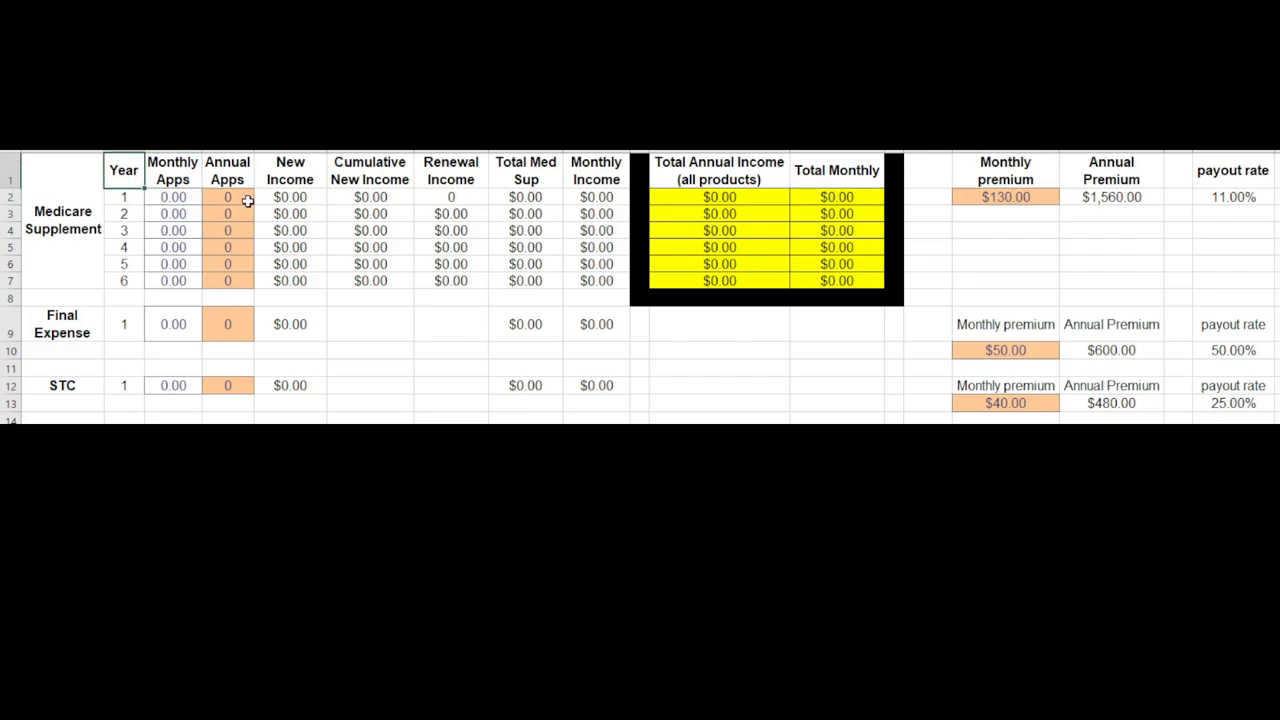
key("Down")
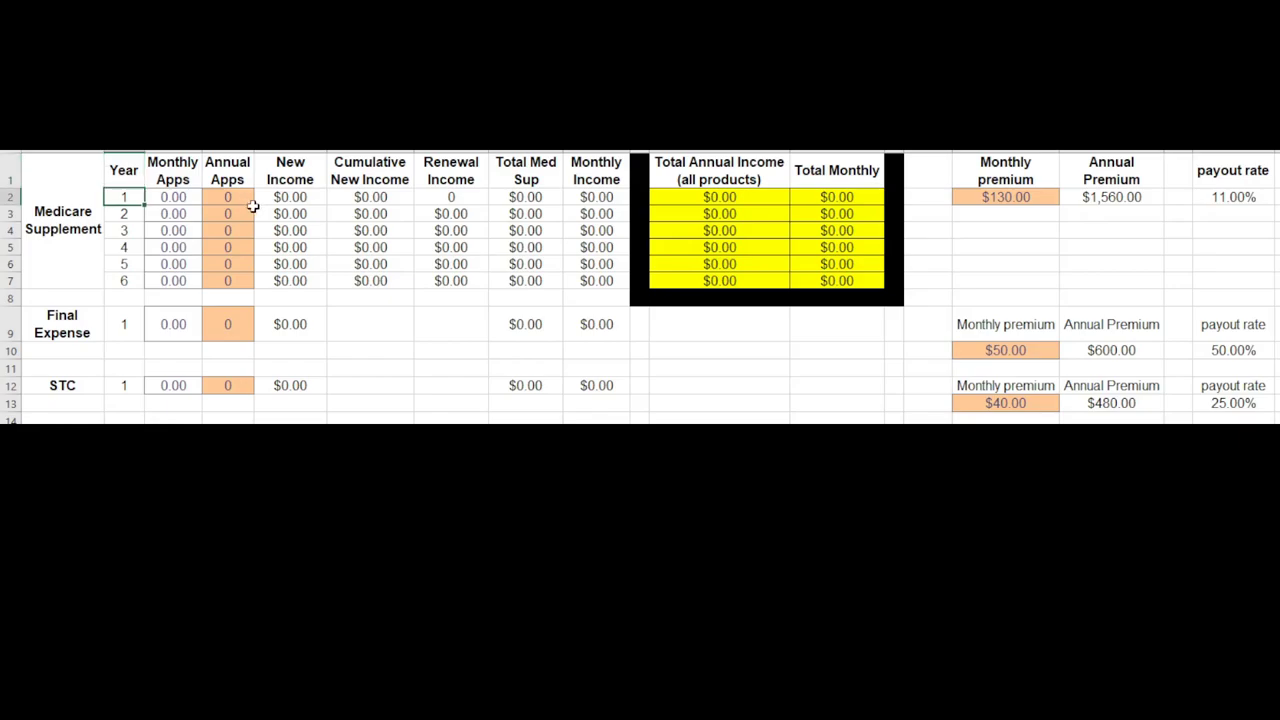
key("Down")
key("Down")
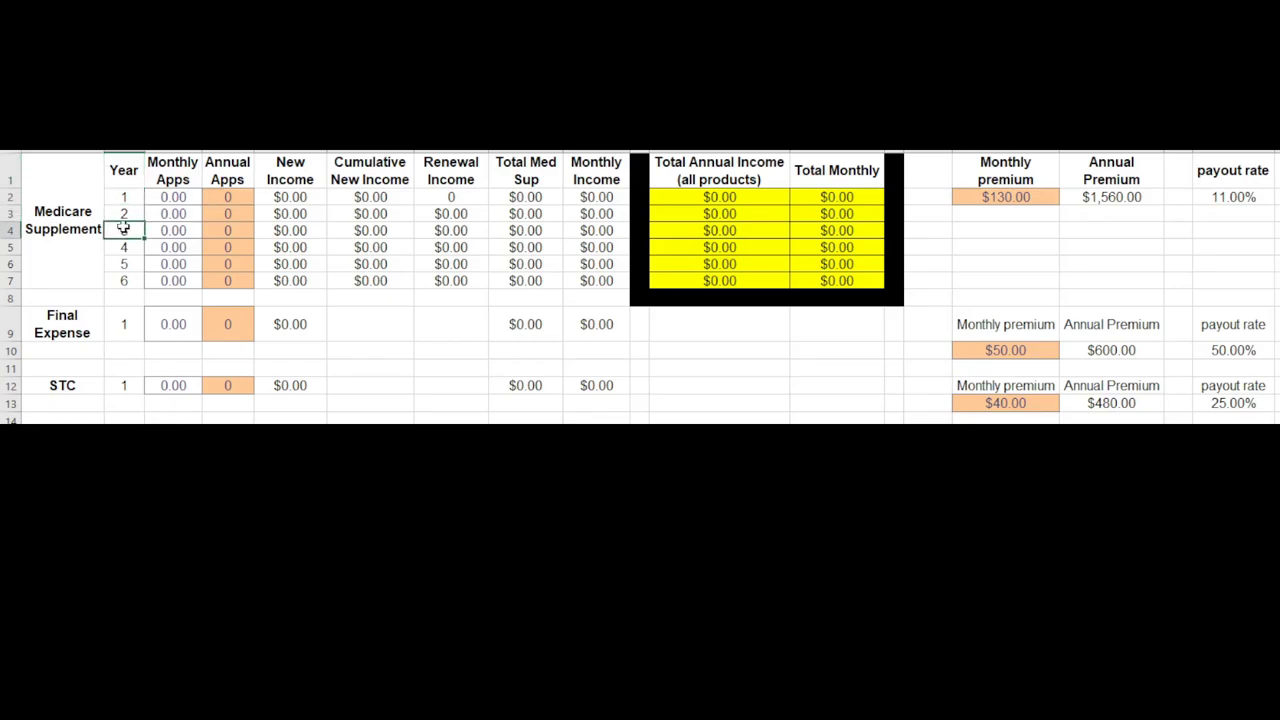
key("Up")
key("Up")
key("Up")
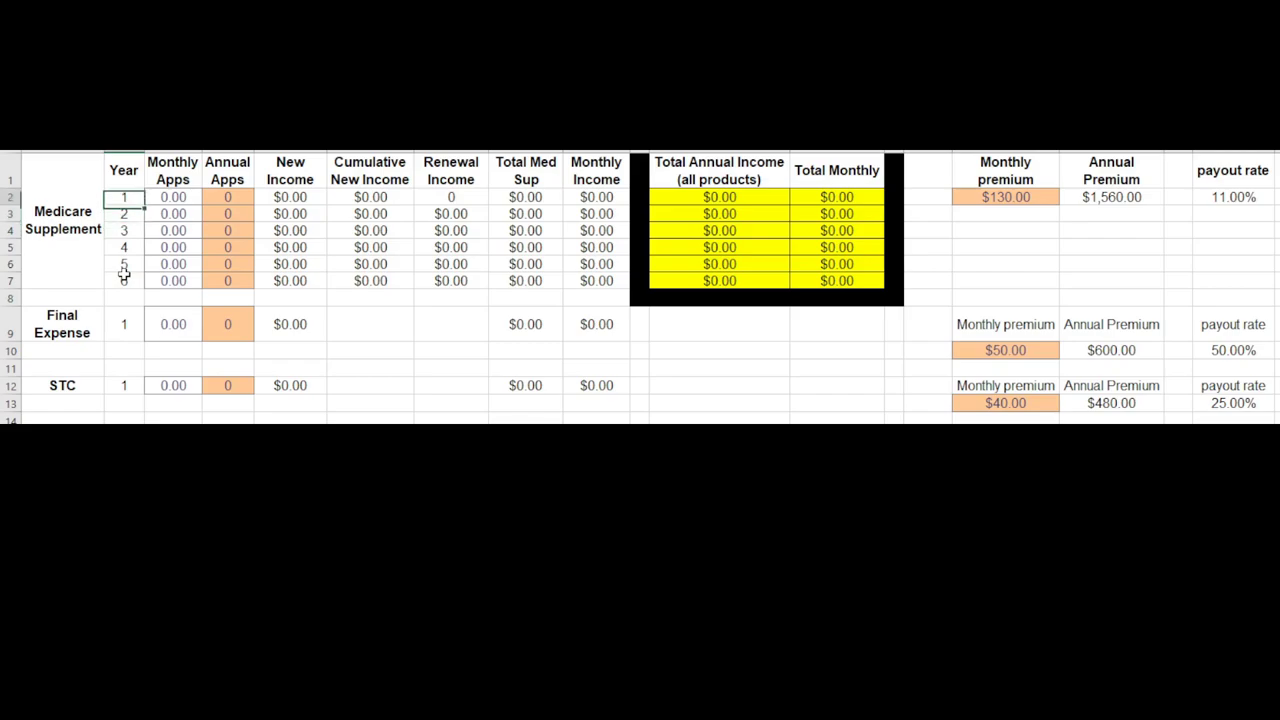
Step: Review the Medicare Supplement columns from Monthly Apps and Annual Apps through New Income, Renewal Income and Total Med Sup
key("Right")
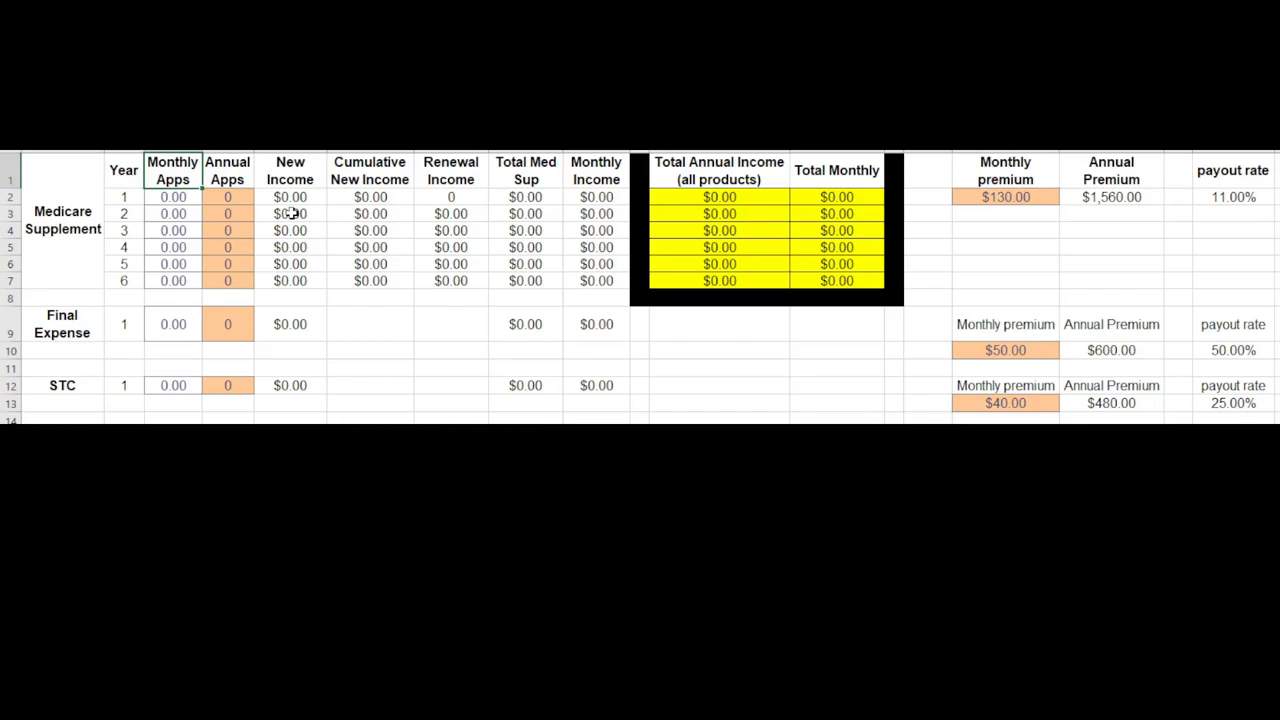
key("Right")
key("Down")
key("Up")
key("Down")
key("Up")
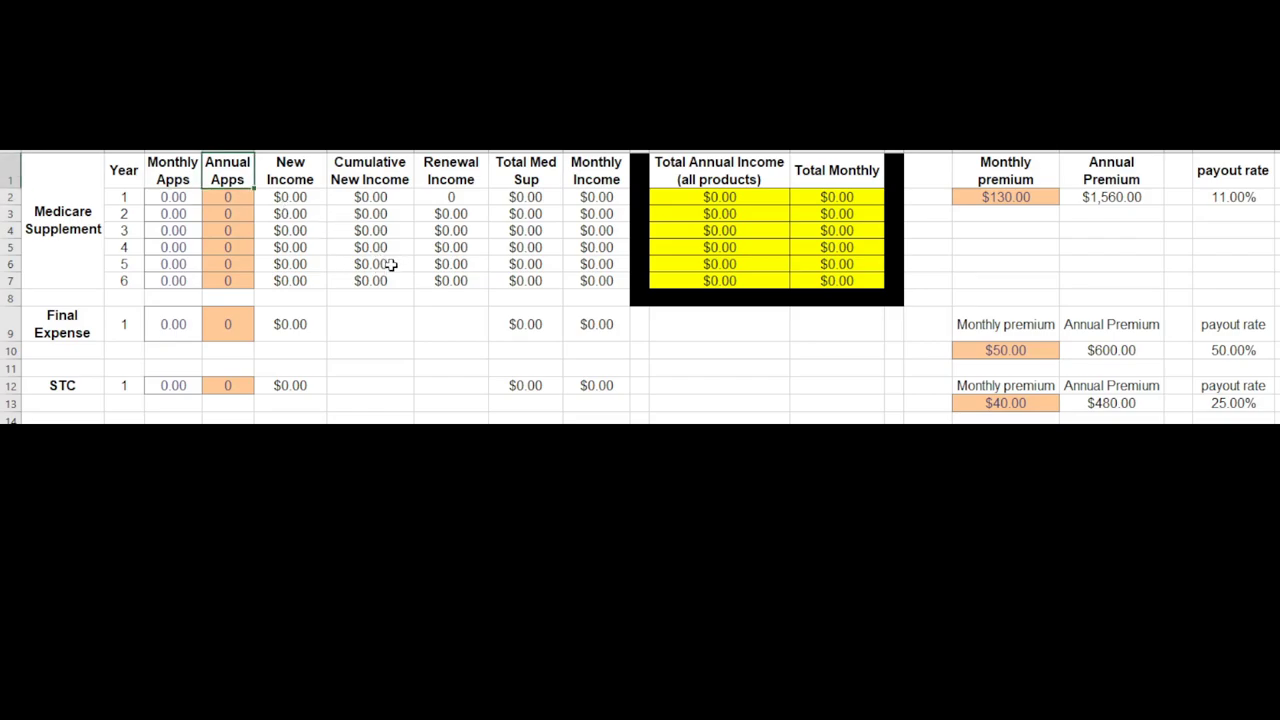
key("Right")
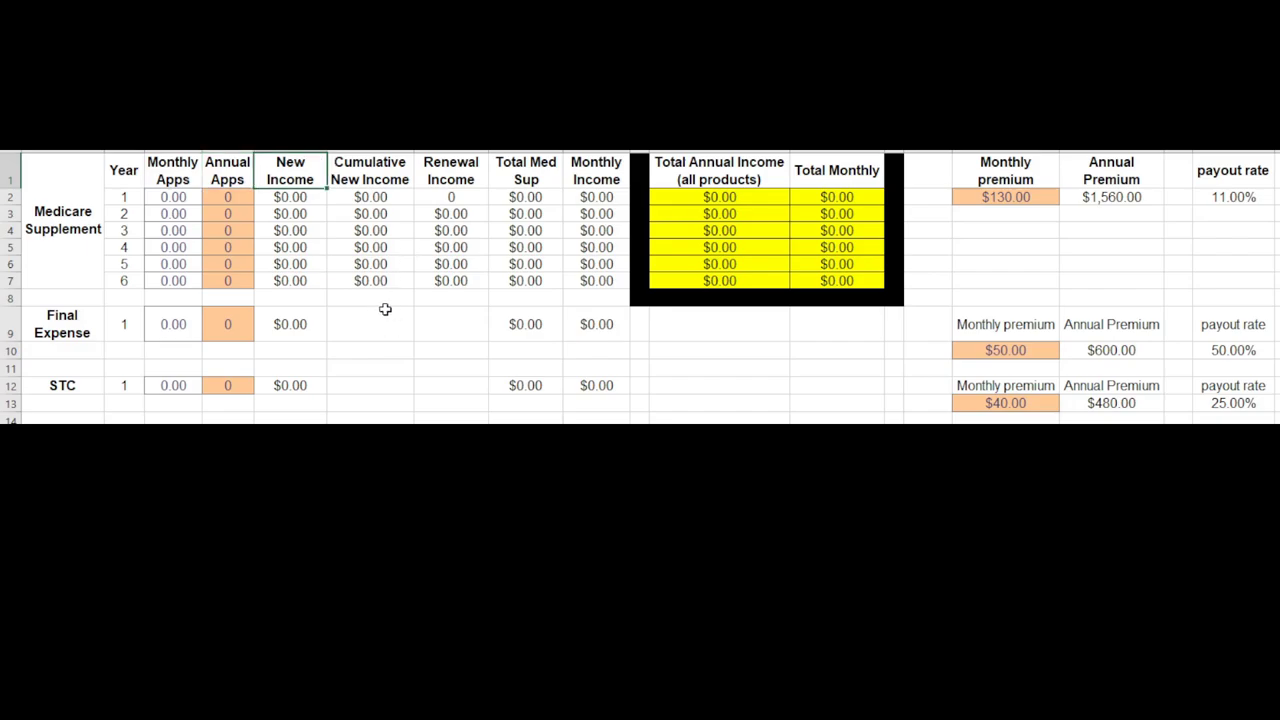
left_click(451, 172)
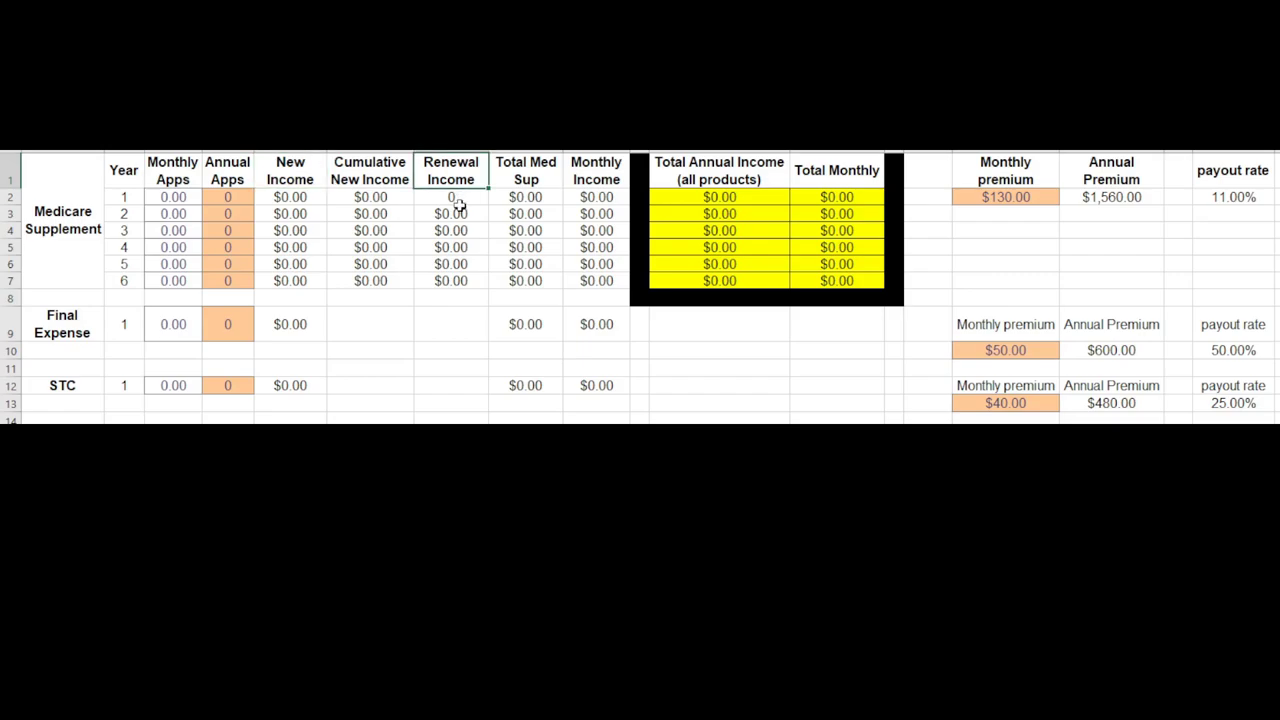
left_click(455, 214)
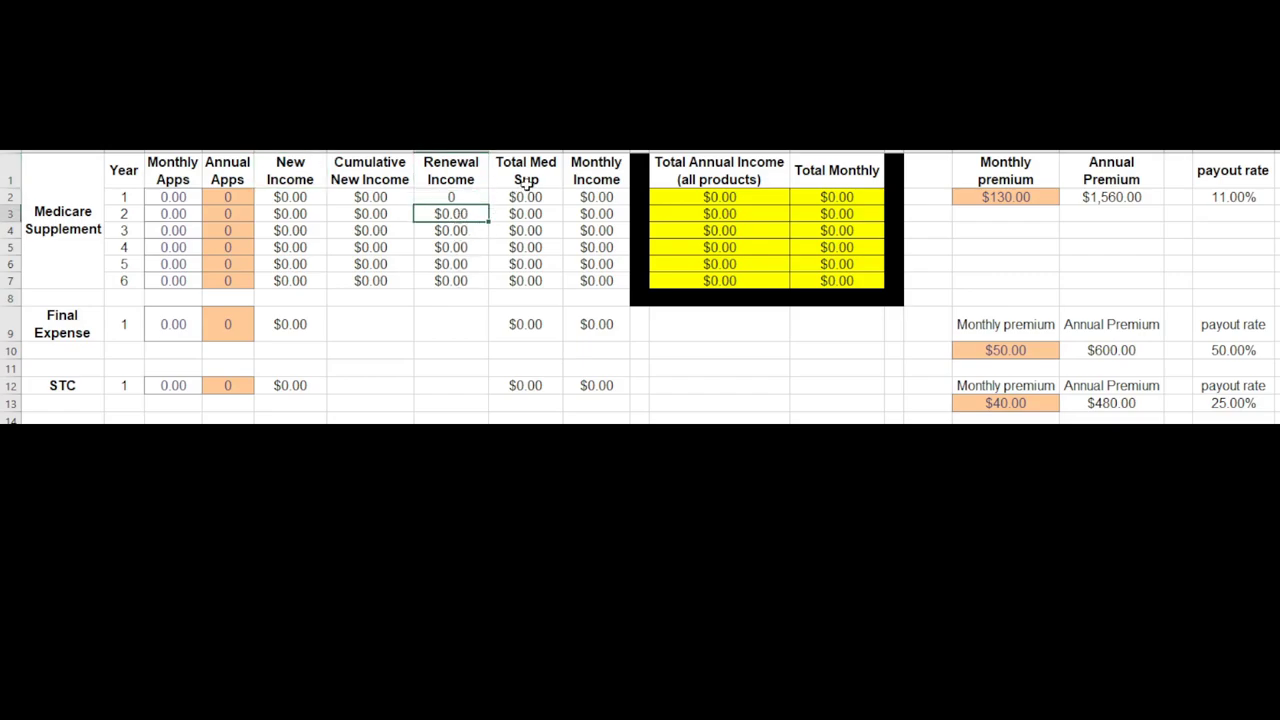
key("Right")
key("Up")
key("Up")
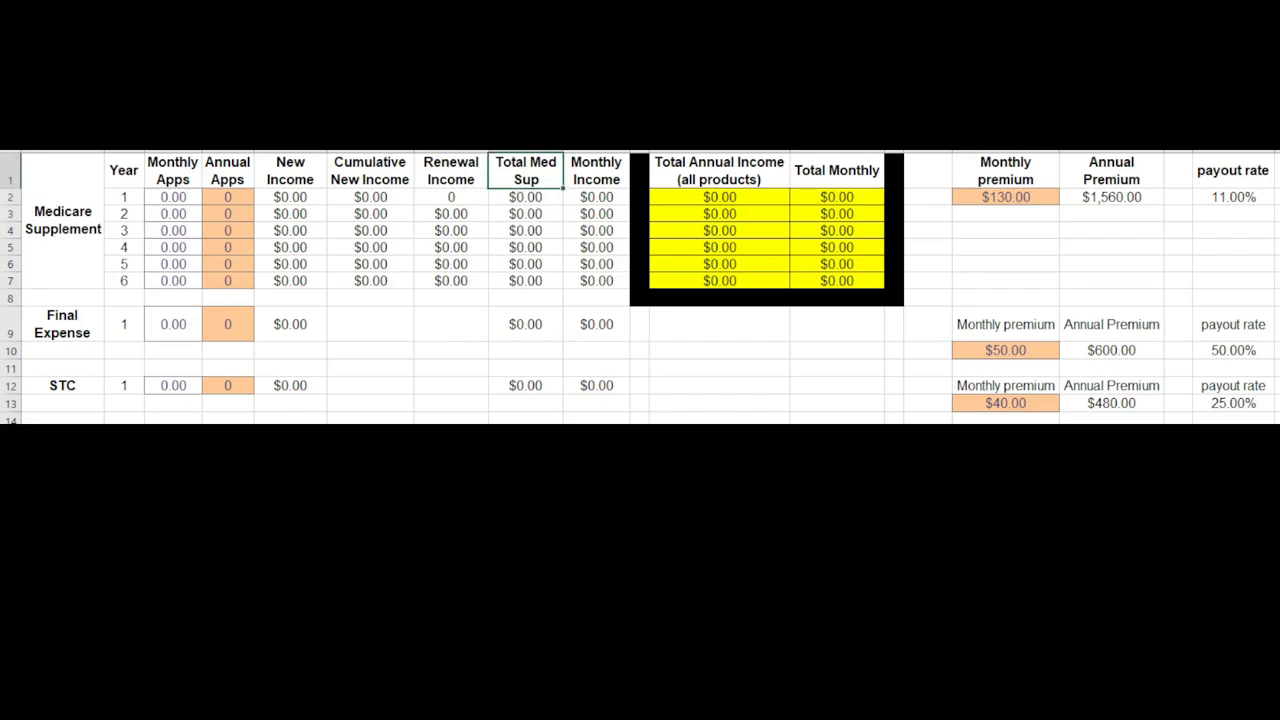
Step: Go through the Medicare Supplement Monthly Income column for years 1 to 6
key("Right")
key("Down")
key("Down")
key("Down")
key("Down")
key("Down")
key("Down")
key("Up")
key("Up")
key("Up")
key("Up")
key("Up")
Step: Examine the Total Annual Income (all products) and Total Monthly columns for year 1
key("Right")
key("Right")
key("Up")
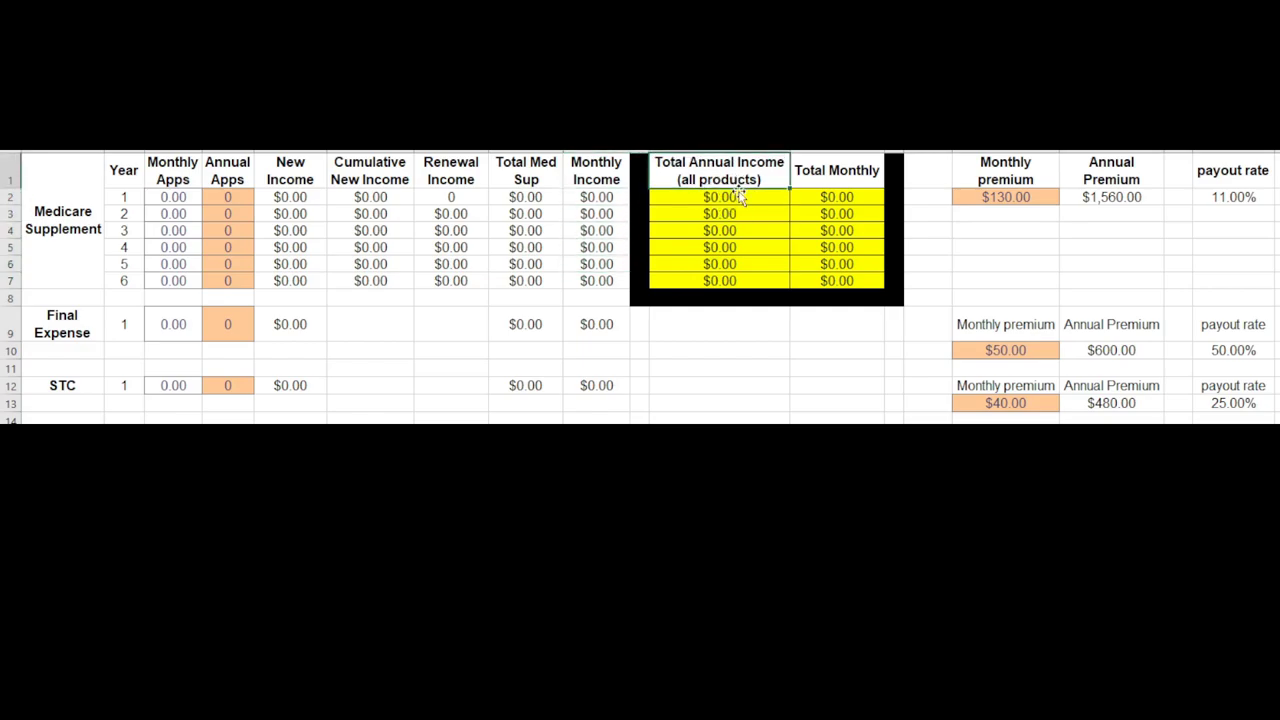
key("Down")
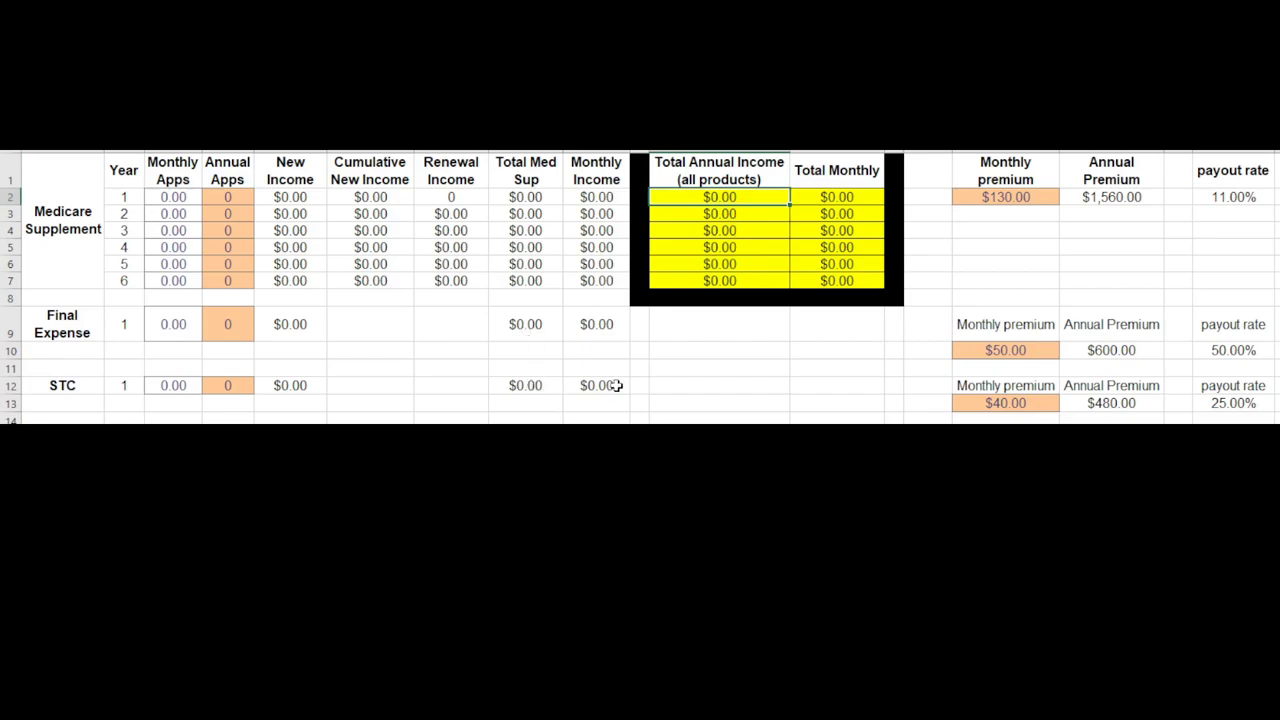
left_click(845, 197)
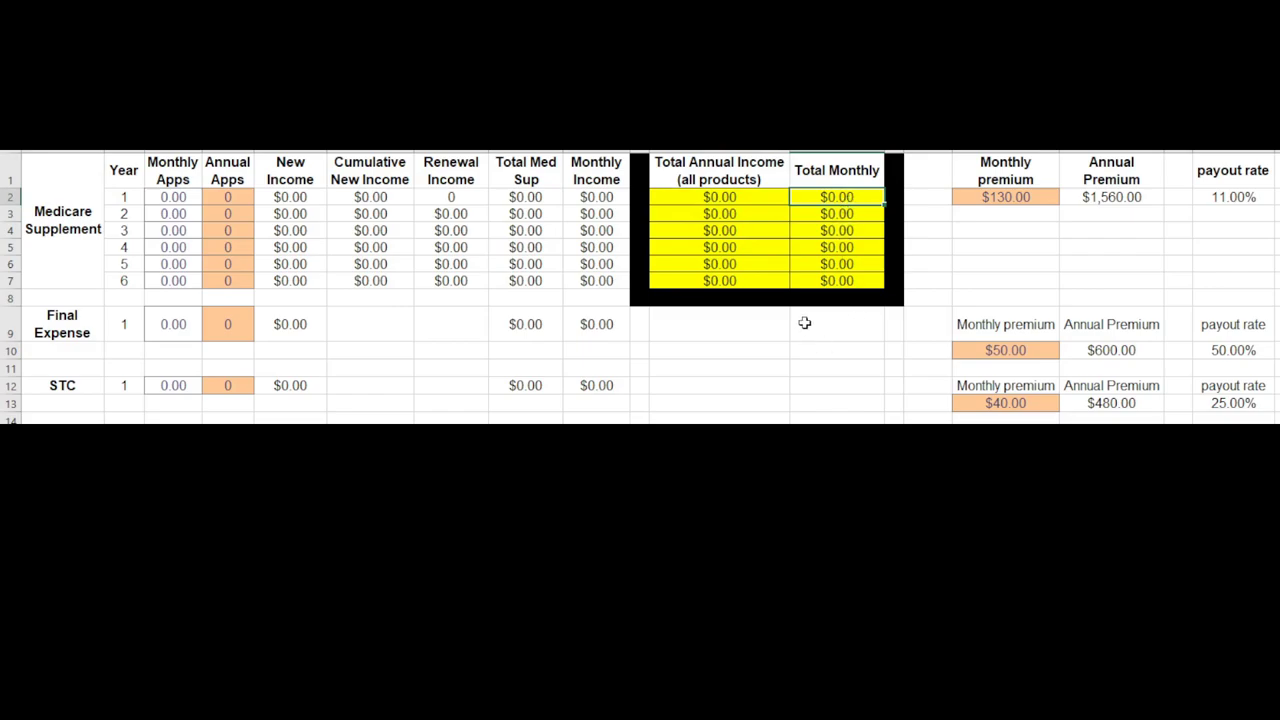
Step: Review the Medicare Supplement assumptions: monthly premium, annual premium and payout rate
key("Right")
key("Right")
key("Right")
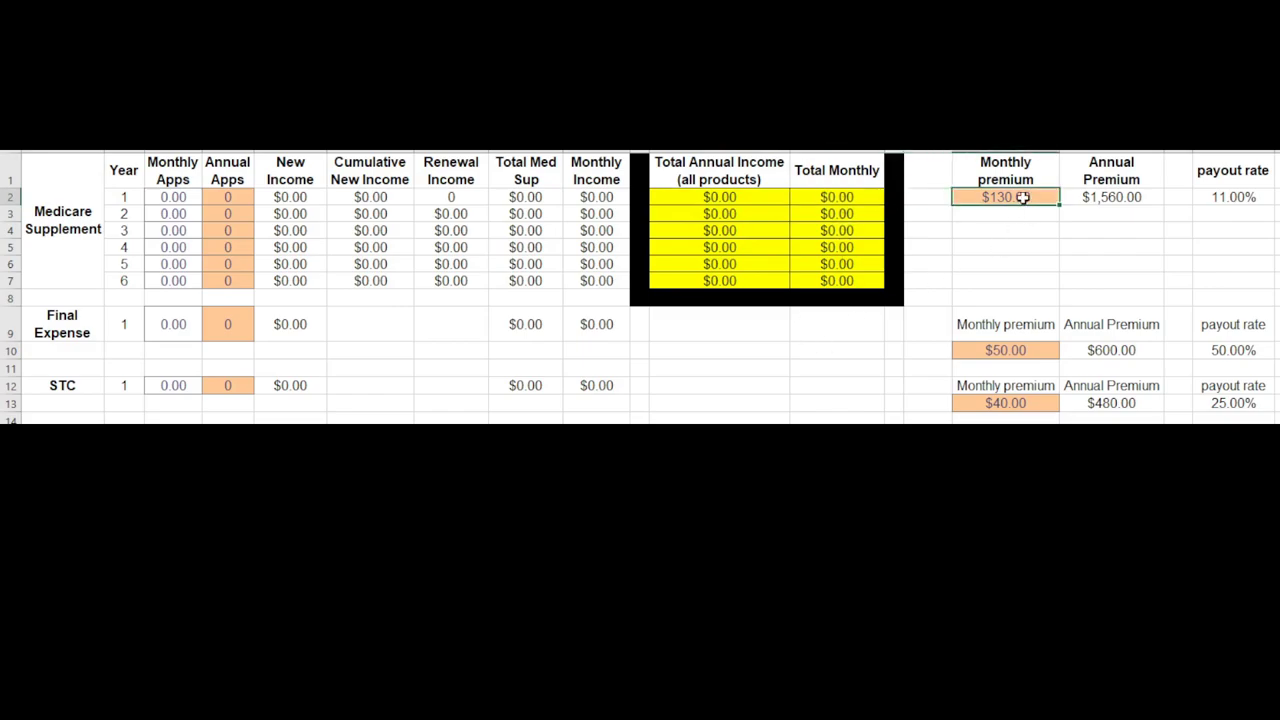
left_click(1010, 172)
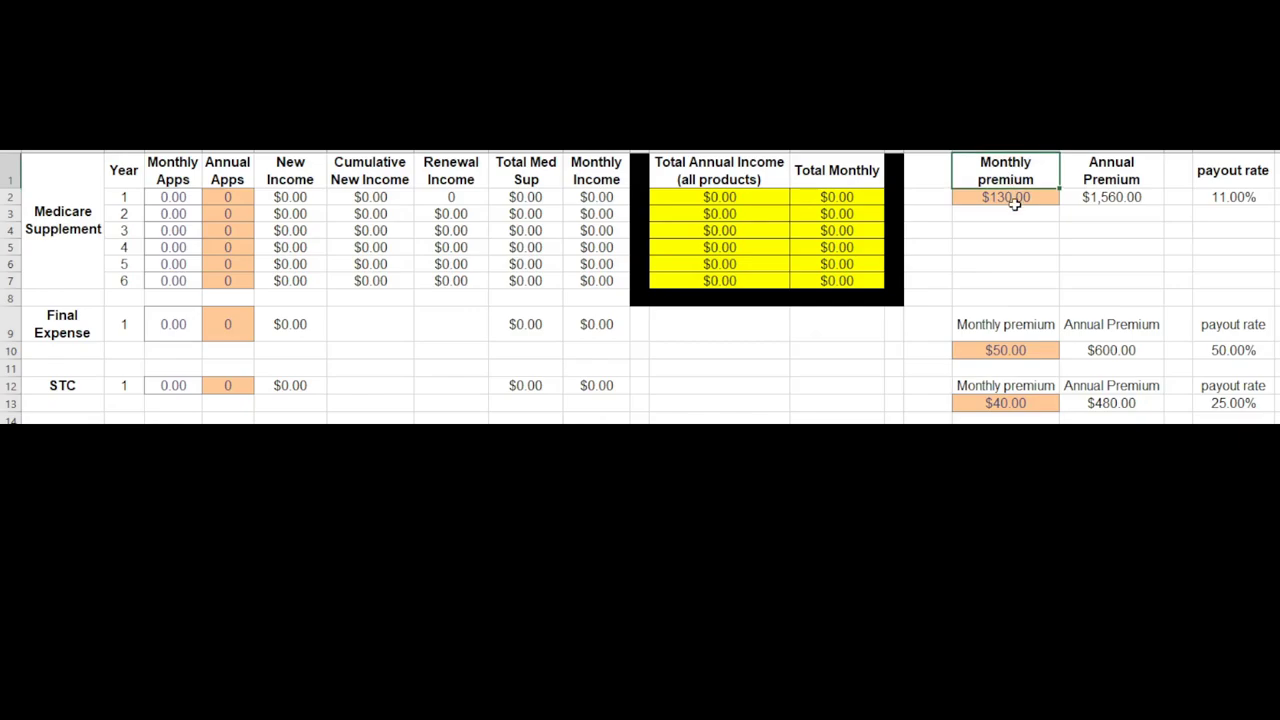
left_click(1014, 197)
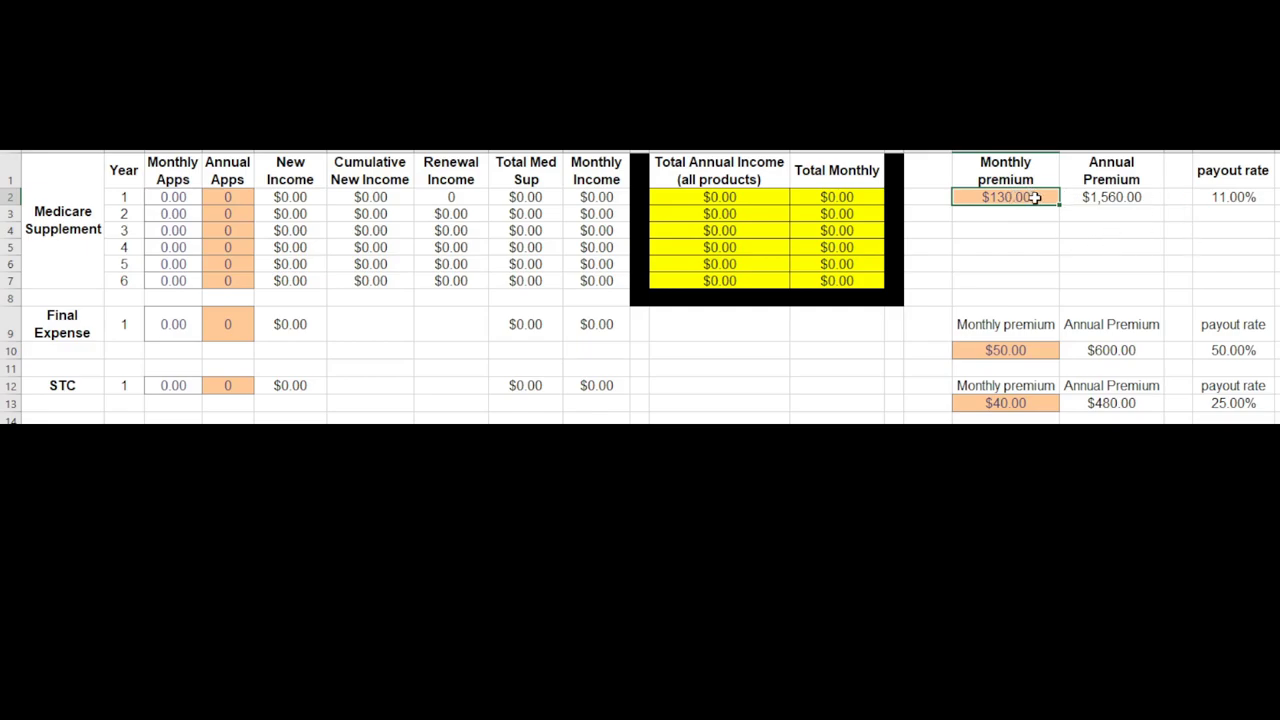
left_click(1029, 214)
left_click(1026, 198)
key("Right")
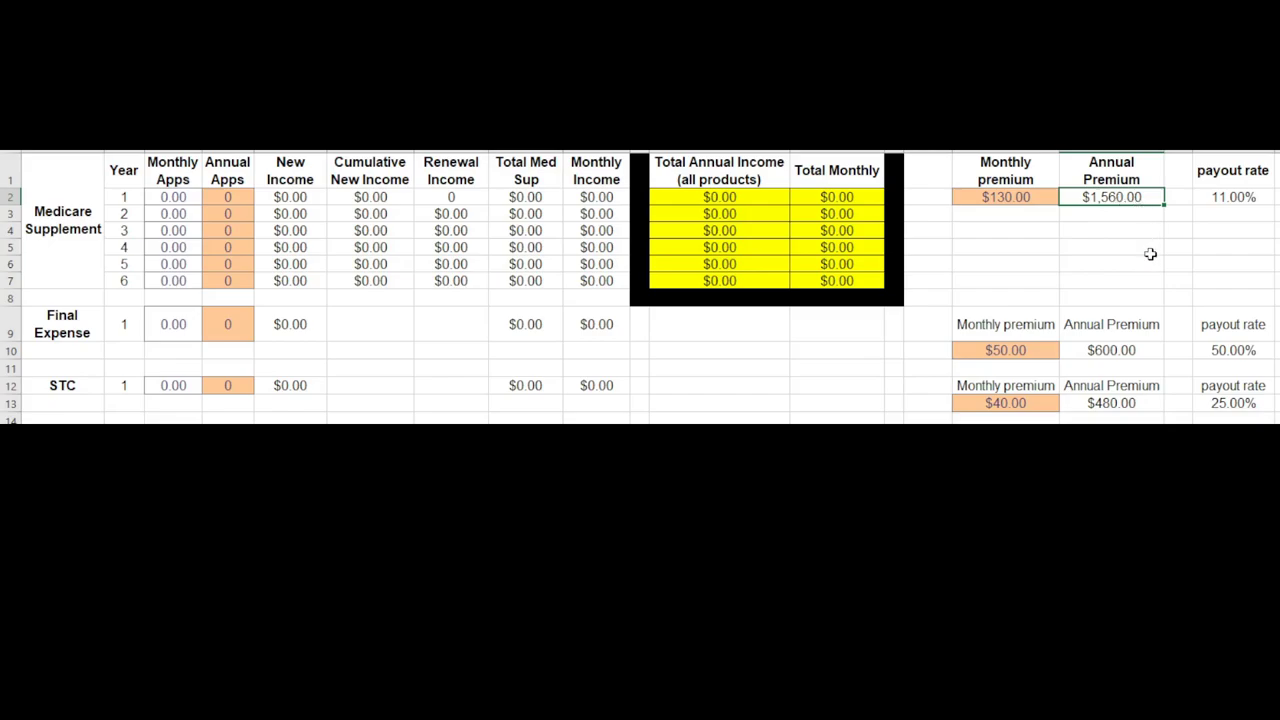
key("Right")
key("Right")
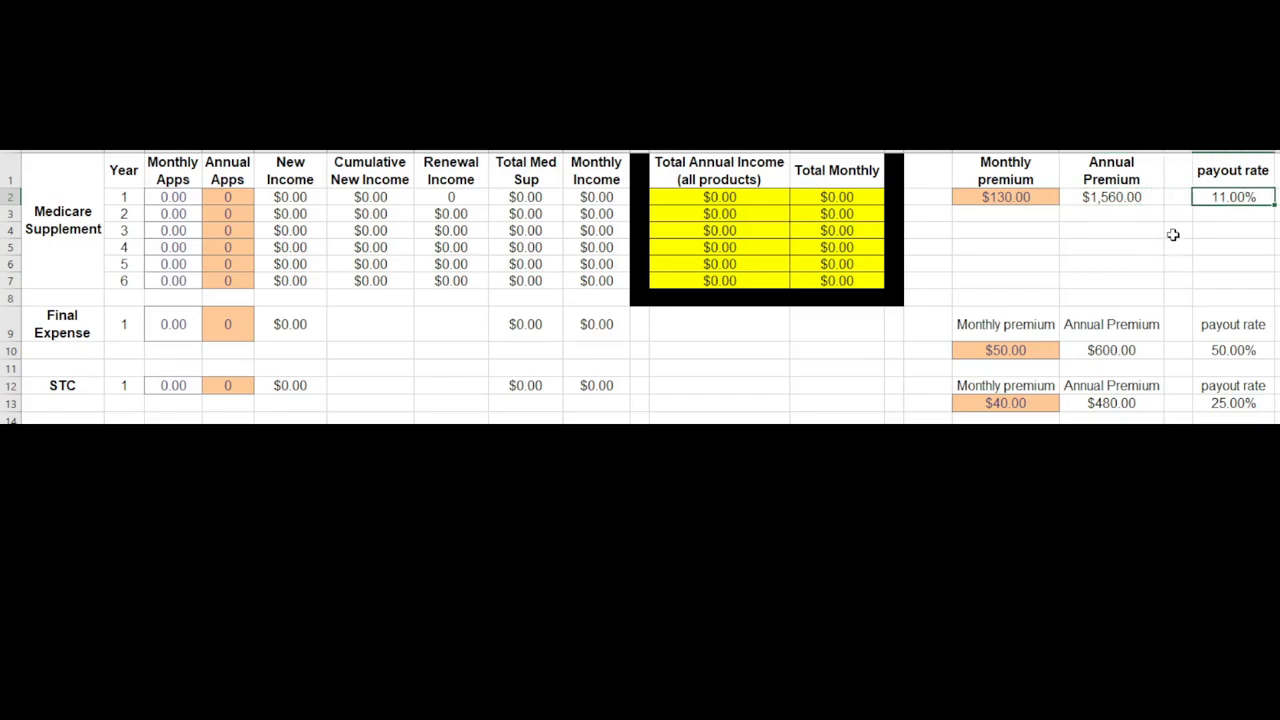
left_click(1116, 198)
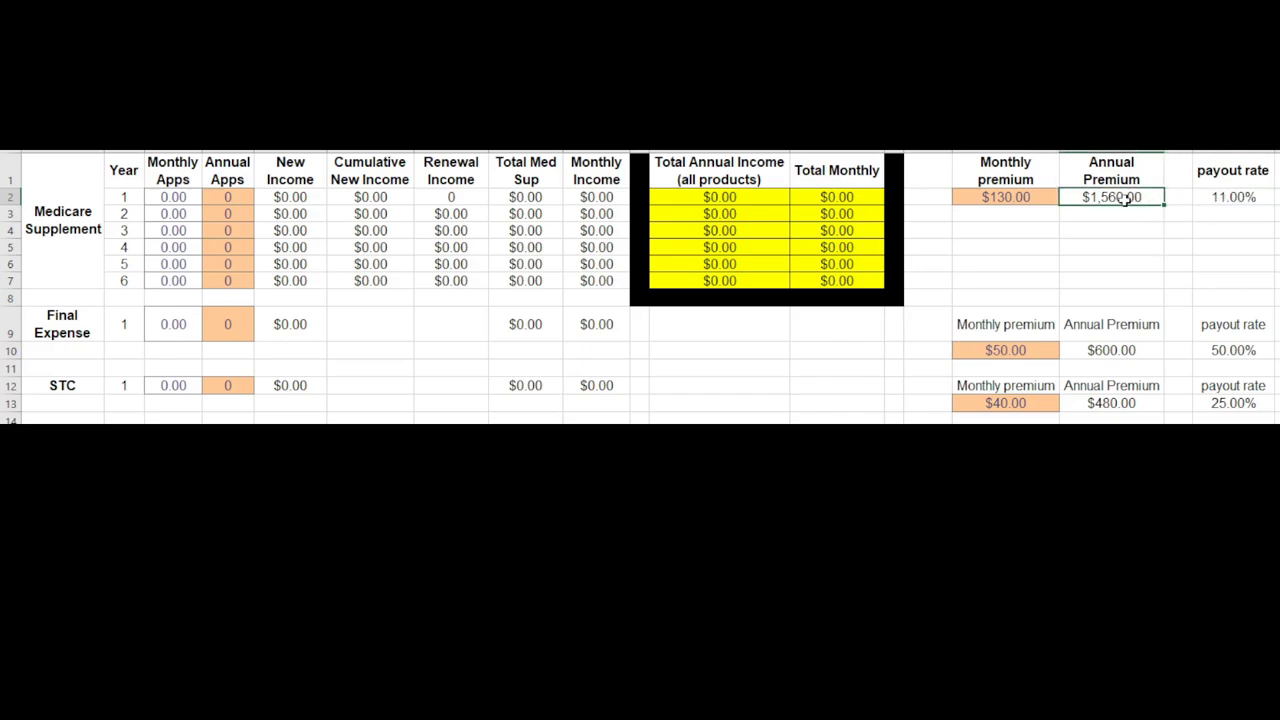
left_click(1205, 197)
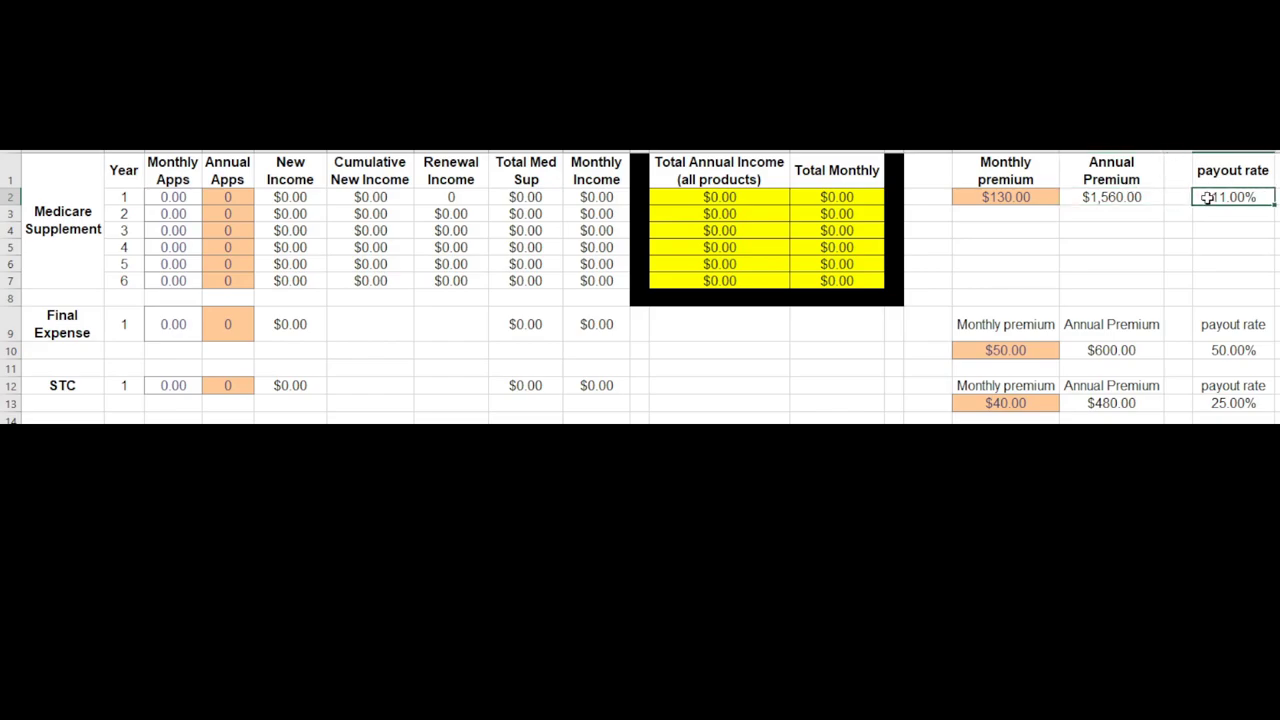
left_click(1143, 198)
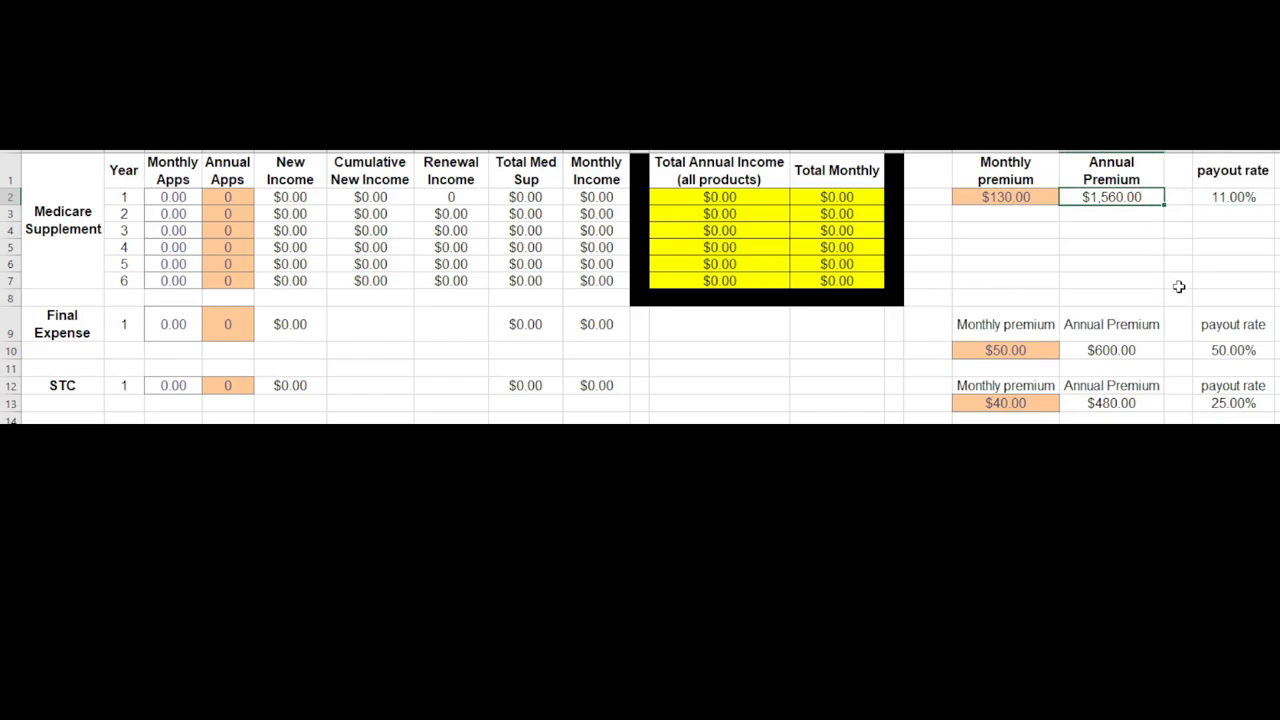
Step: Review the Final Expense monthly premium, annual premium and payout rate
key("Down")
key("Down")
key("Down")
key("Down")
key("Down")
key("Down")
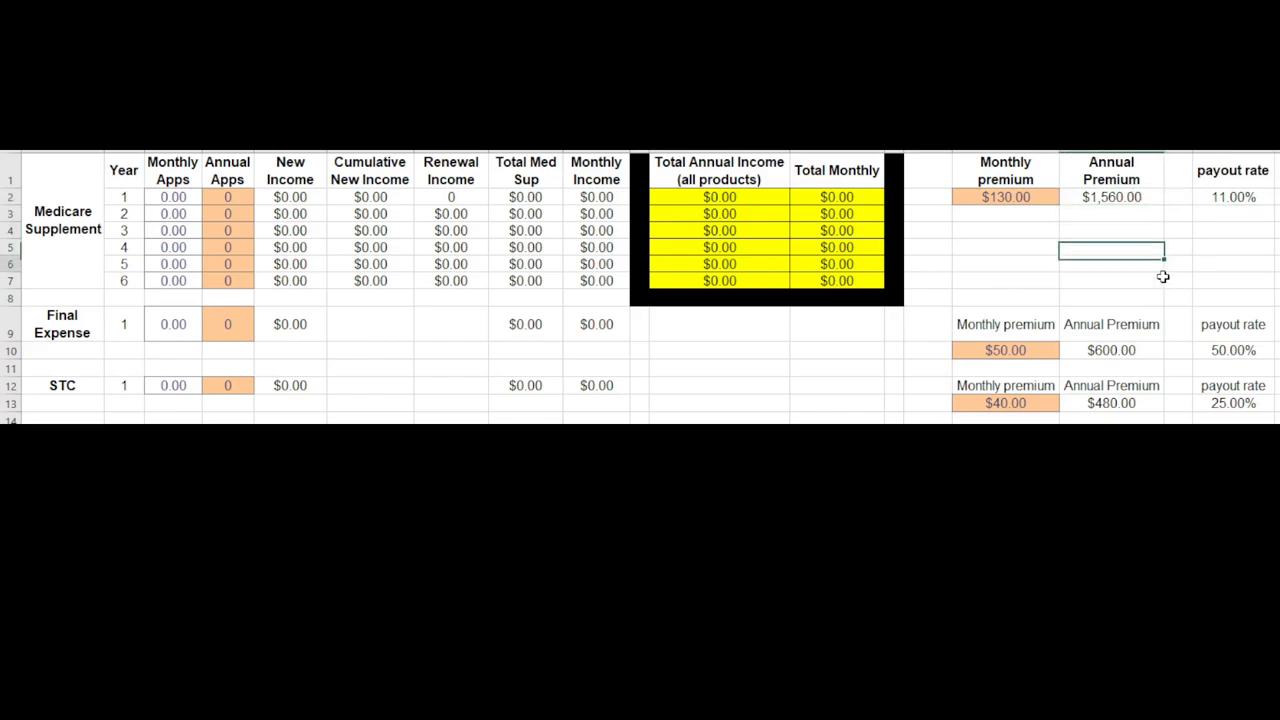
left_click(1037, 347)
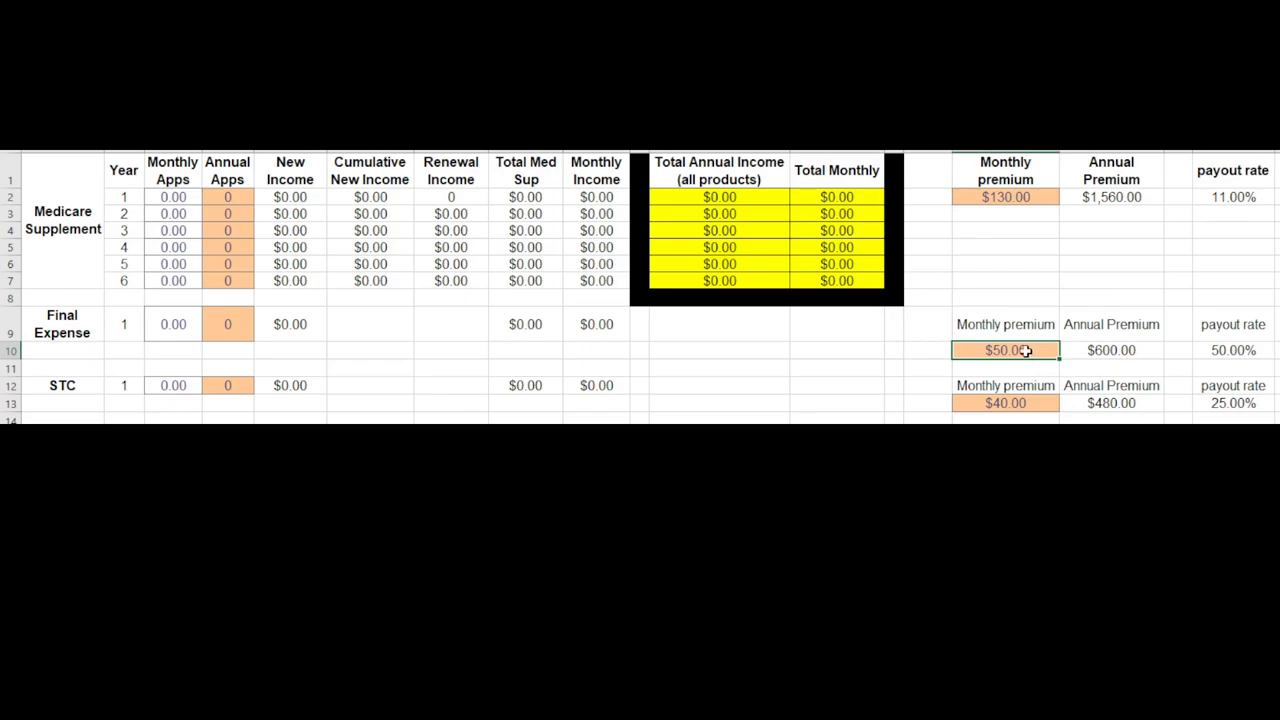
left_click(1108, 350)
key("Right")
key("Right")
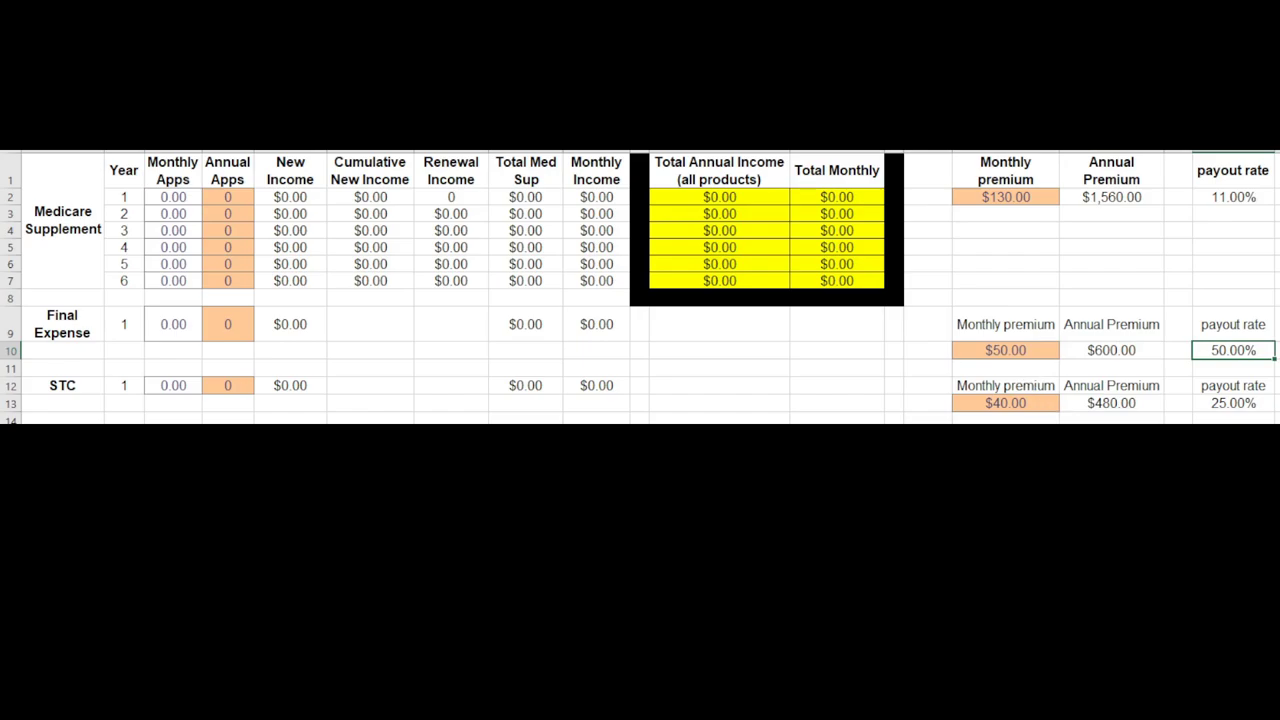
Step: Review the STC monthly premium, annual premium and payout rate
key("Left")
key("Left")
key("Down")
key("Down")
key("Down")
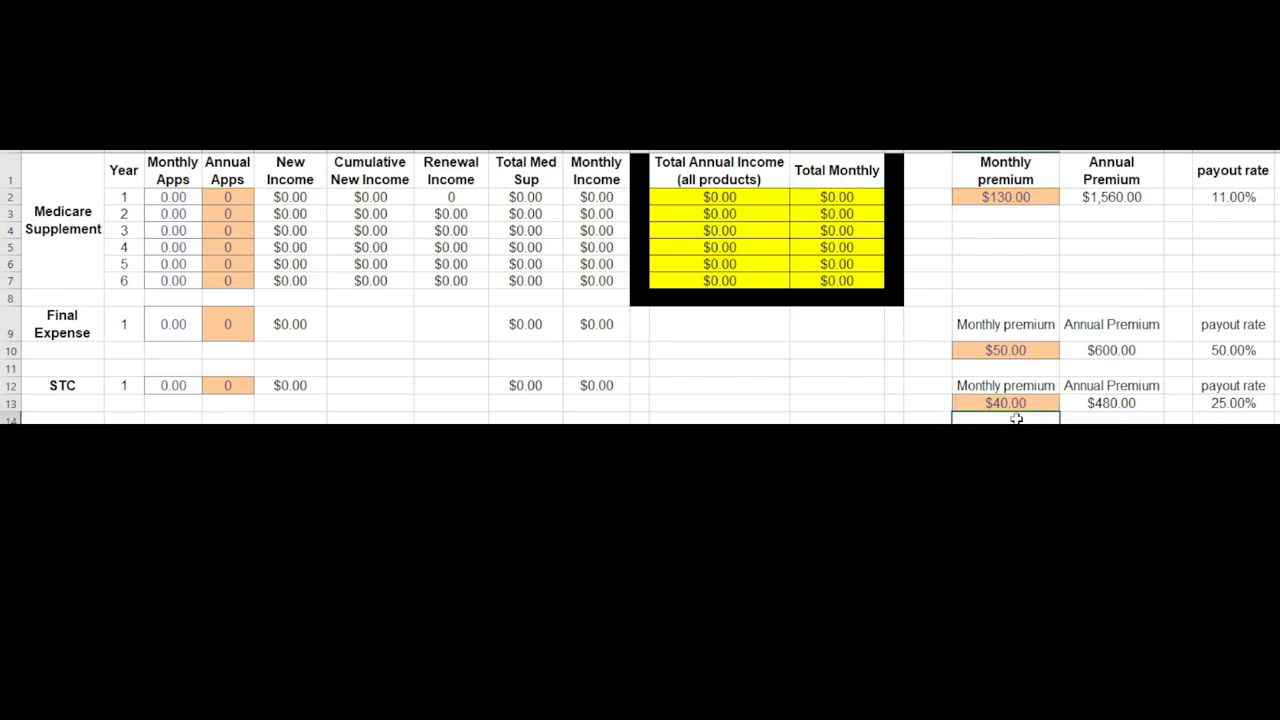
left_click(1070, 408)
key("Right")
key("Right")
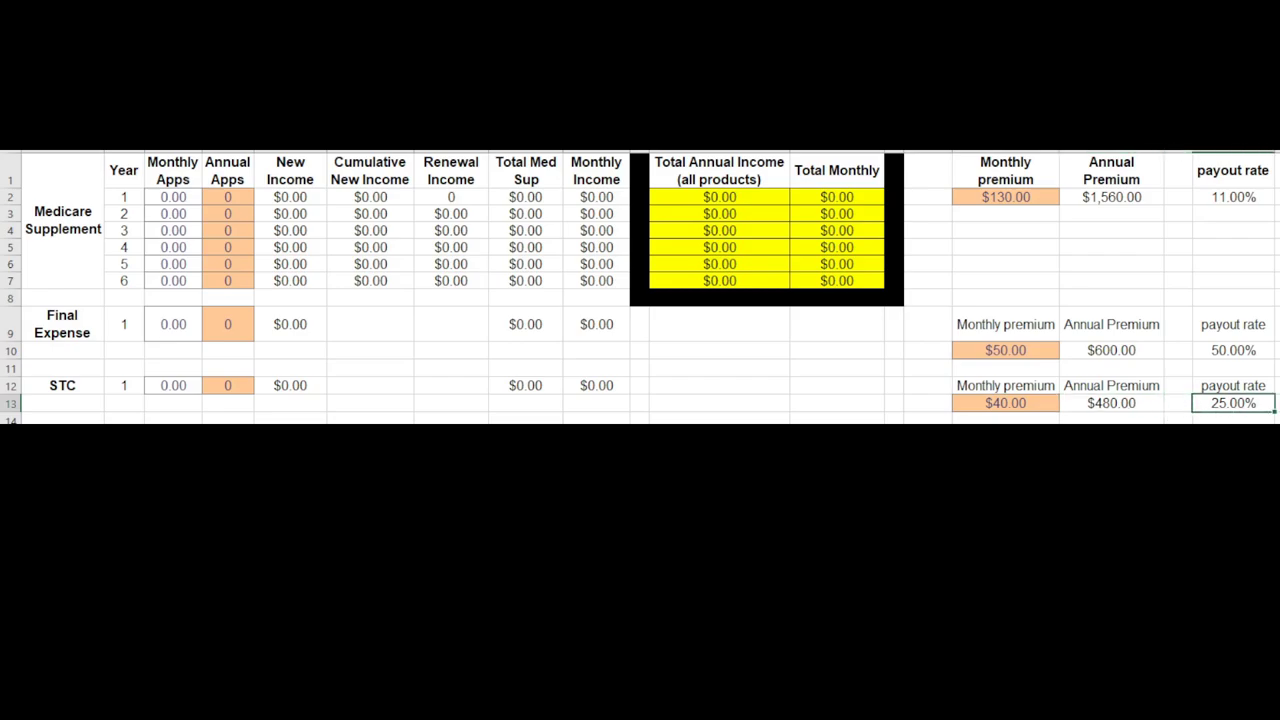
Step: Set the Medicare Supplement Annual Apps for year 1 to 1
key("Left")
key("Left")
key("Left")
key("Left")
key("Left")
key("Left")
key("Left")
key("Left")
key("Left")
key("Left")
key("Left")
key("Left")
key("Left")
key("Left")
key("Left")
key("Left")
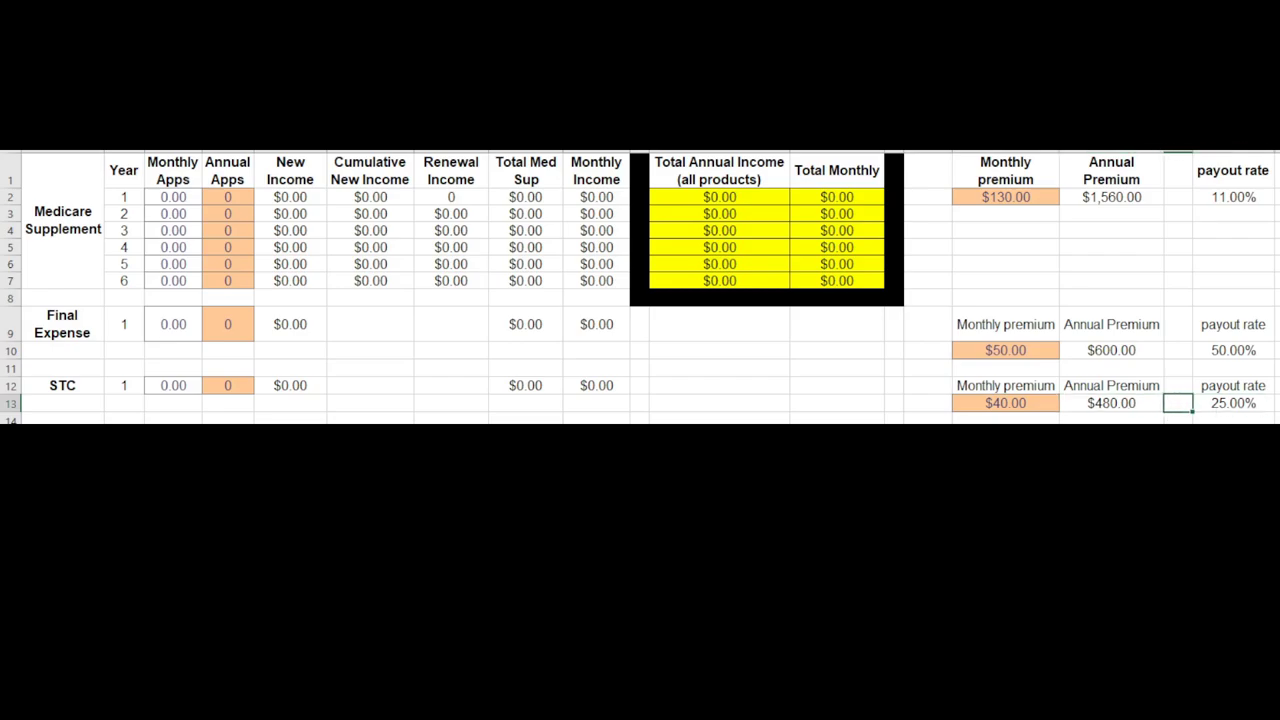
left_click(229, 197)
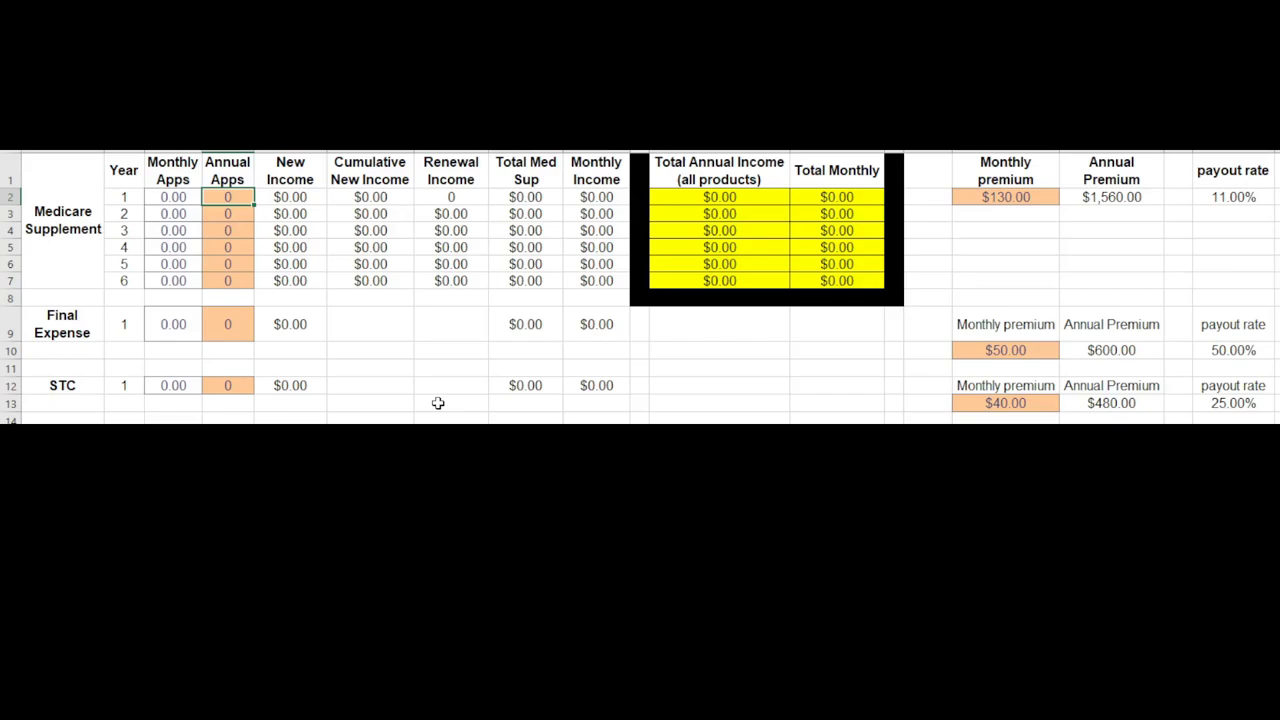
type("1")
key("Tab")
key("Left")
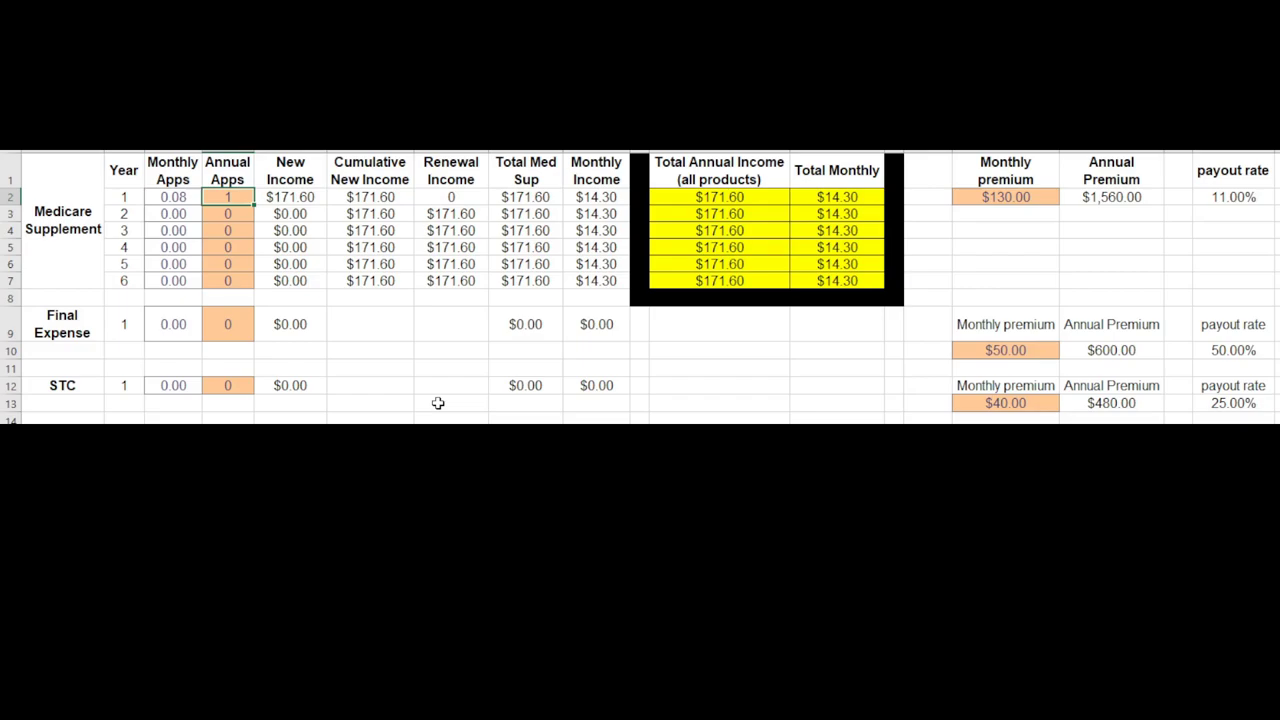
Step: Examine the recalculated year 1 New Income and Cumulative New Income, and the Renewal Income for years 1 and 2
key("Right")
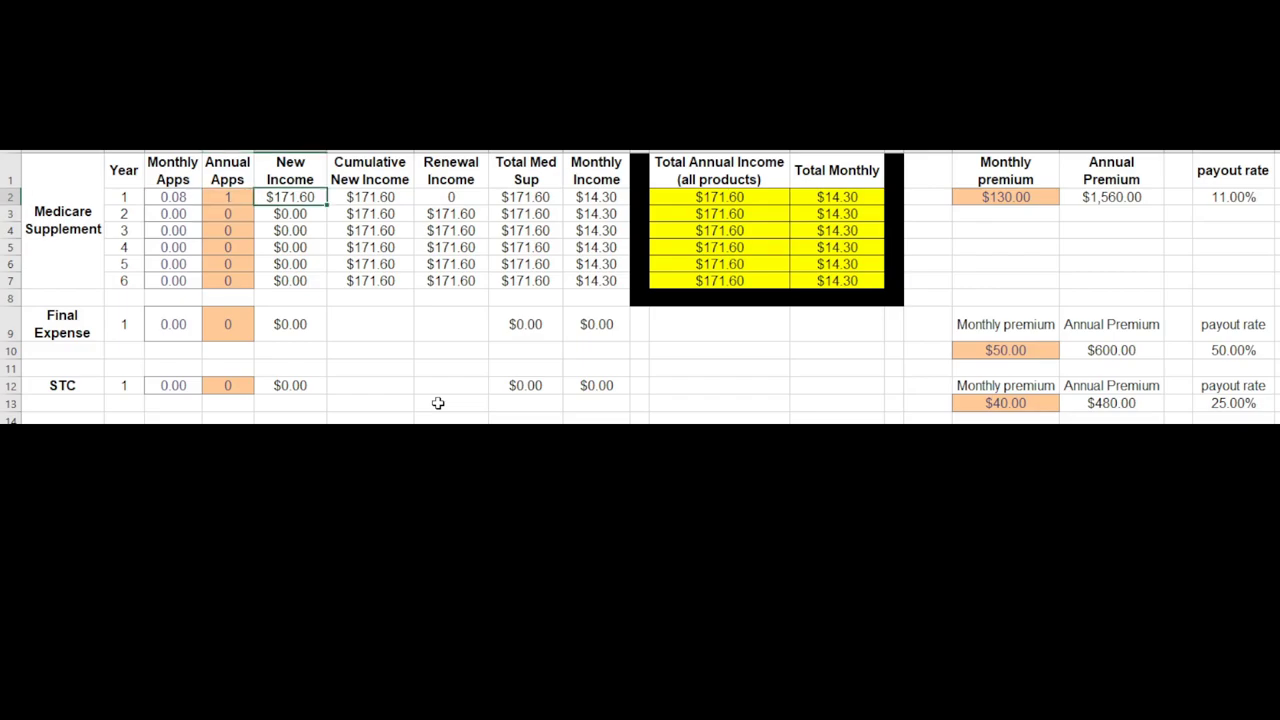
key("Right")
key("Right")
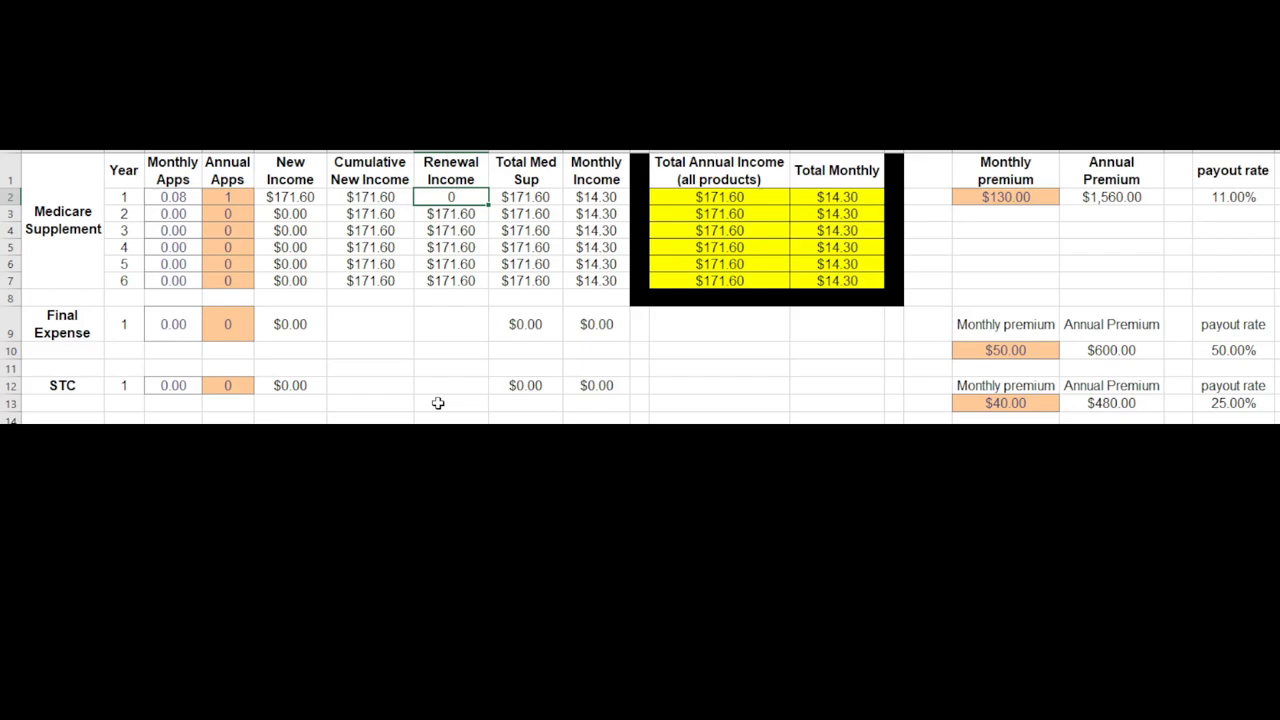
key("Left")
key("Left")
key("Left")
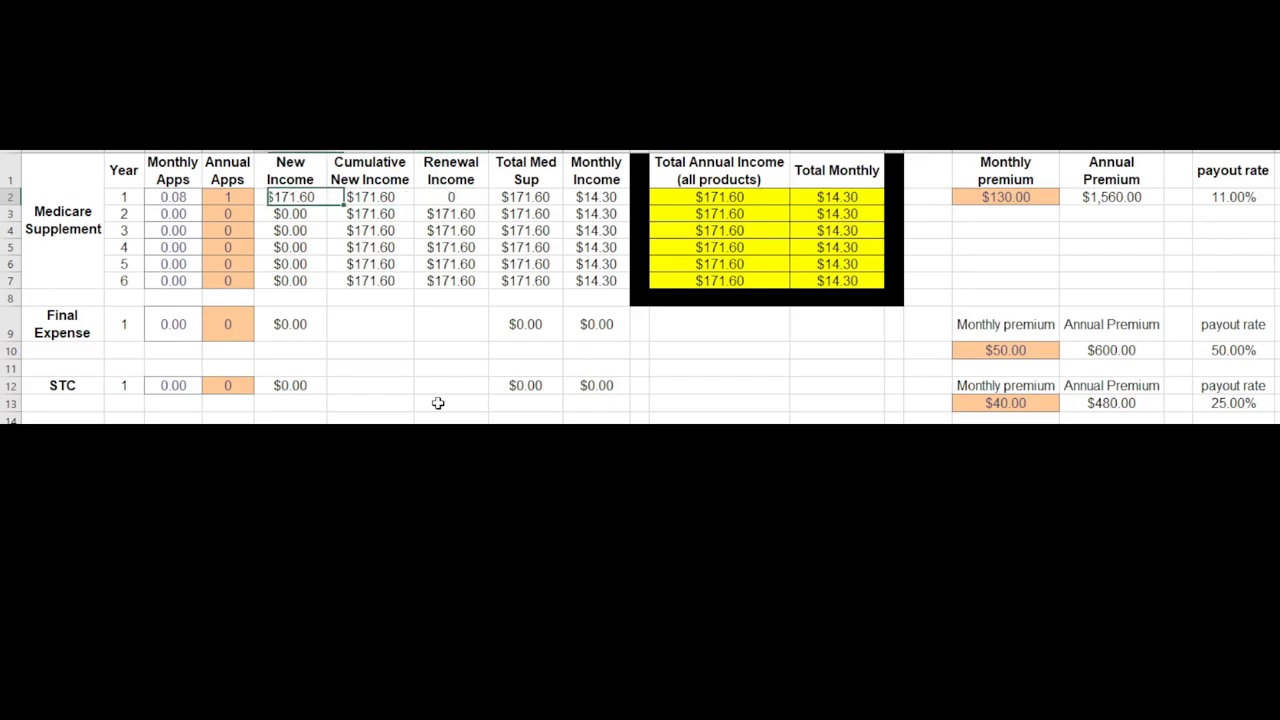
key("Right")
key("Right")
key("Right")
key("Down")
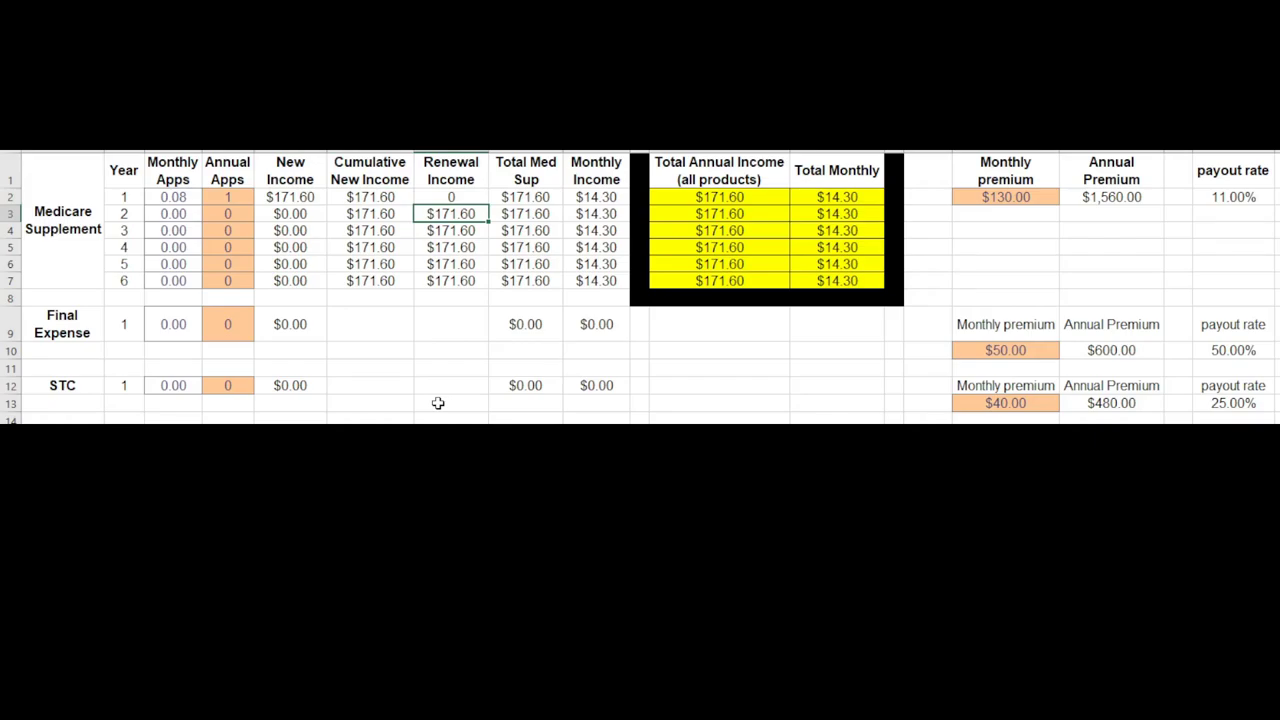
Step: Examine the Medicare Supplement Renewal Income for years 3 to 6, and the Total Med Sup and Monthly Income for year 6
key("Down")
key("Down")
key("Down")
key("Down")
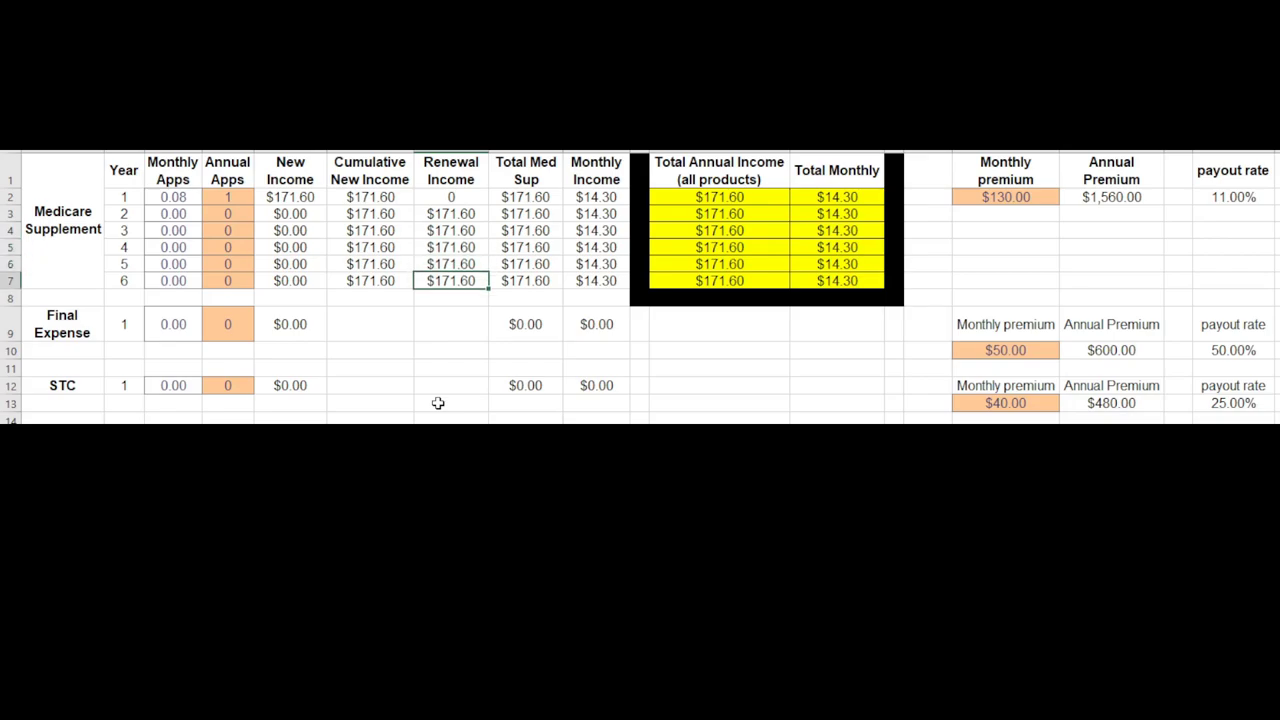
key("Right")
key("Right")
key("Right")
key("Right")
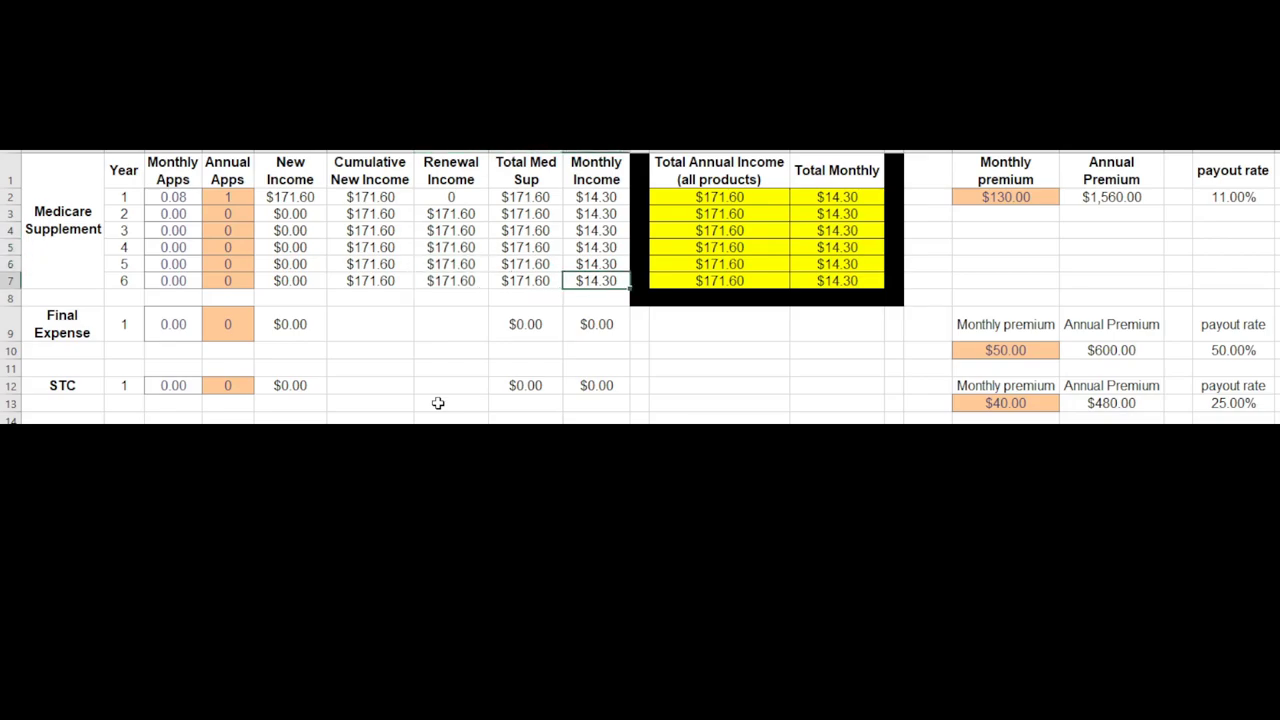
Step: Compare the year 1 Annual Apps with the year 1 Monthly Income, Total Annual Income and Total Monthly figures
key("Up")
key("Up")
key("Up")
key("Up")
key("Up")
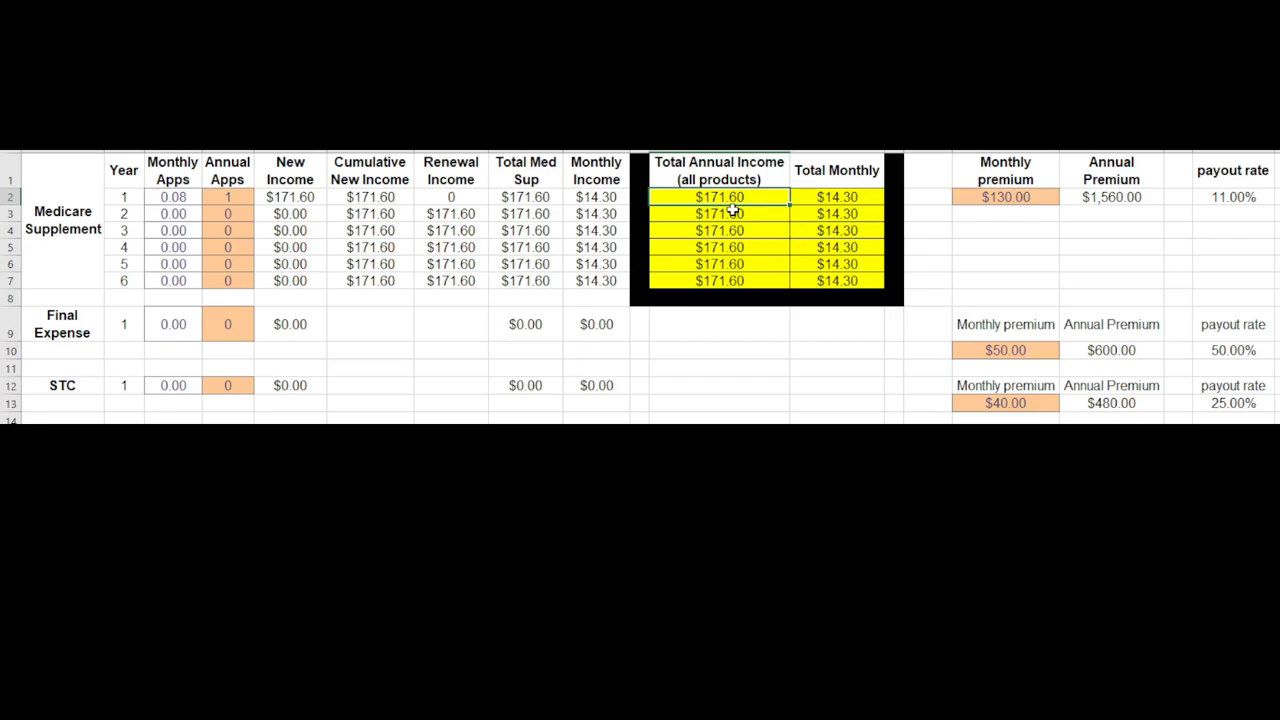
left_click(240, 194)
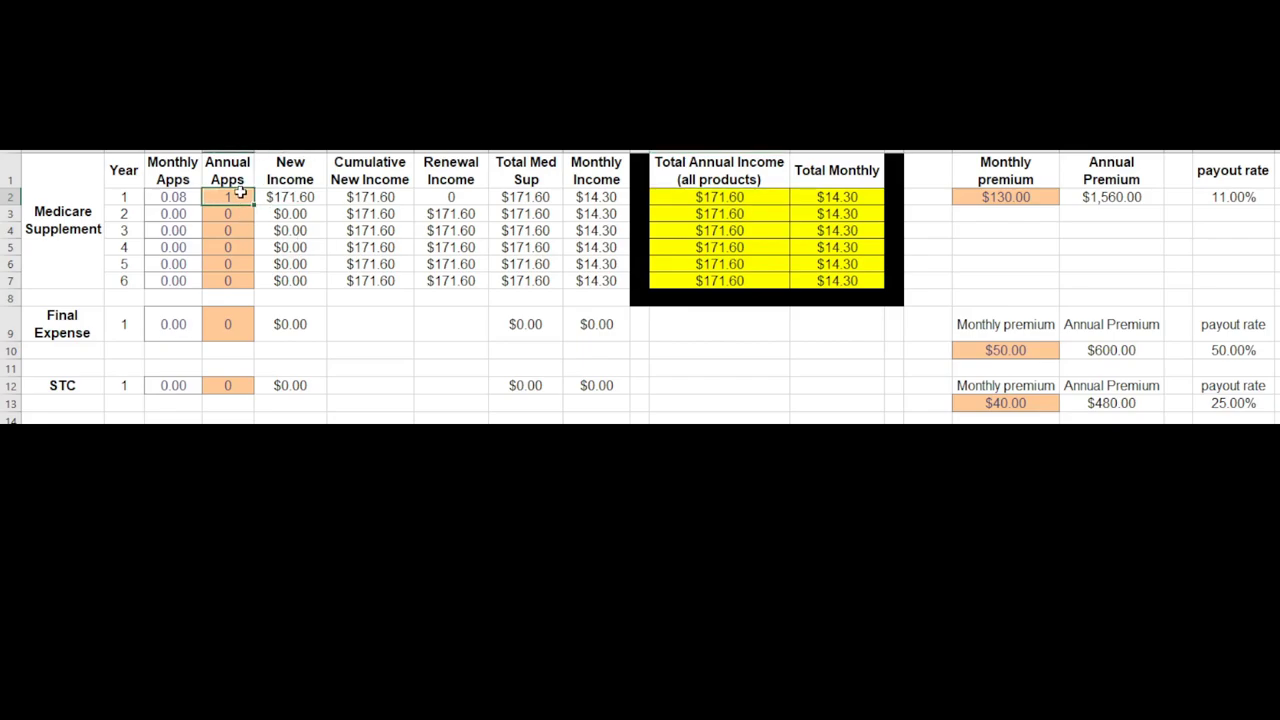
left_click(870, 197)
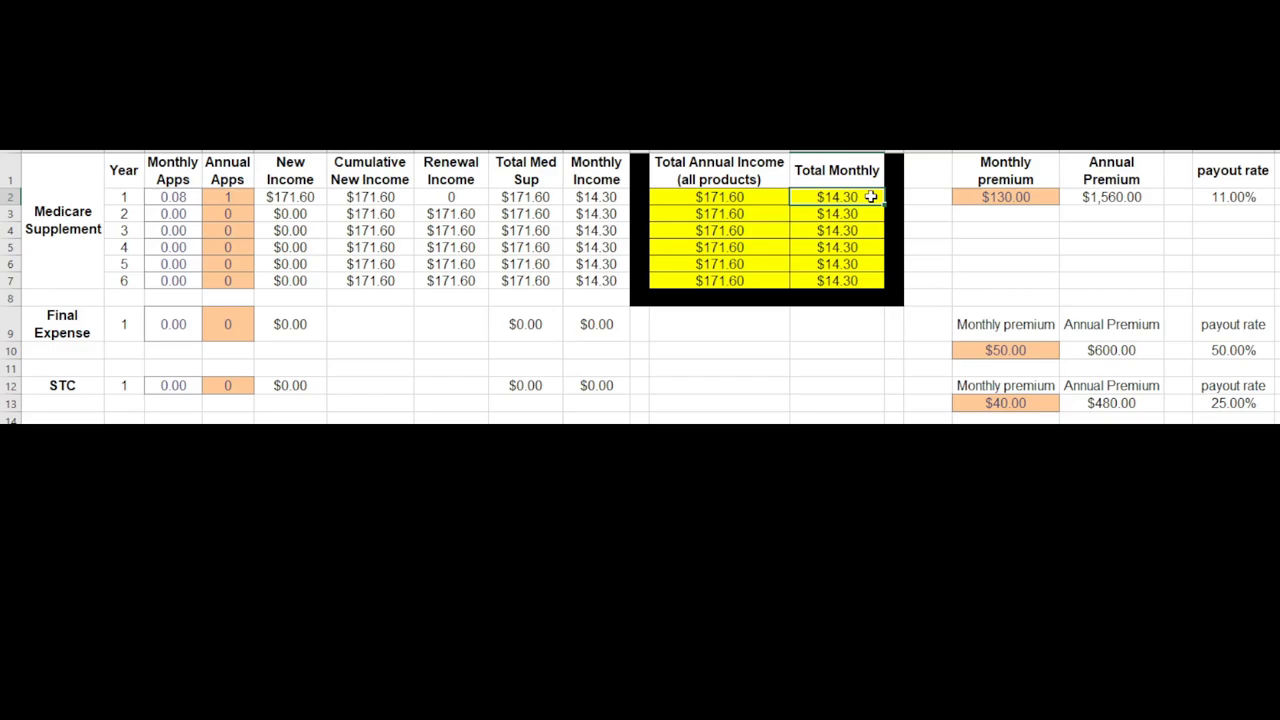
Step: Try Medicare Supplement monthly premiums of $150 and $170
key("ctrl+Right")
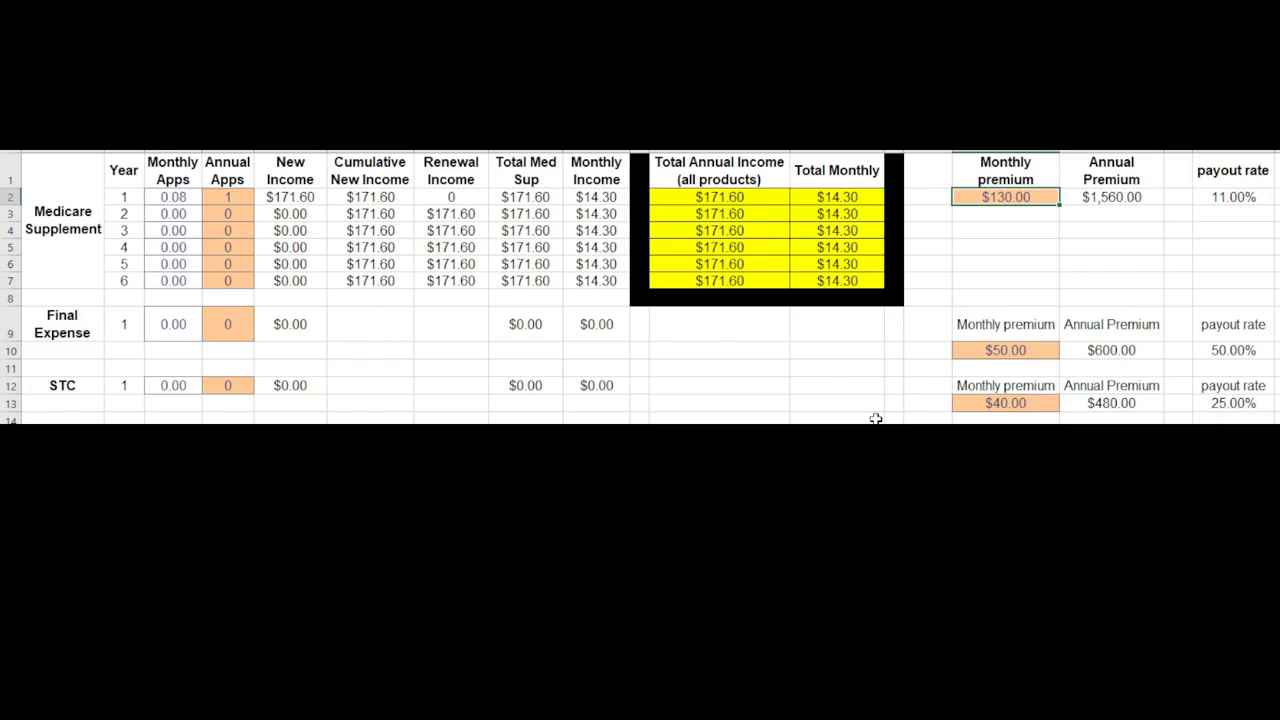
type("150")
key("Tab")
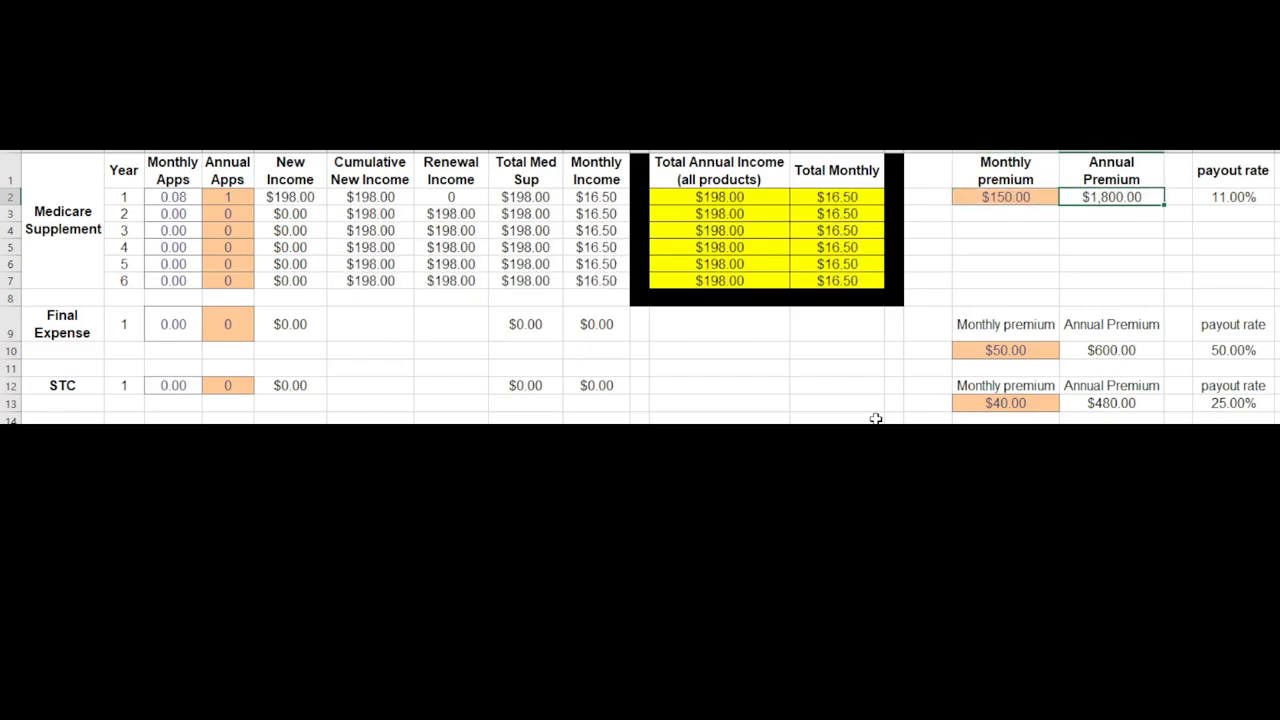
key("shift+Tab")
type("170")
key("Tab")
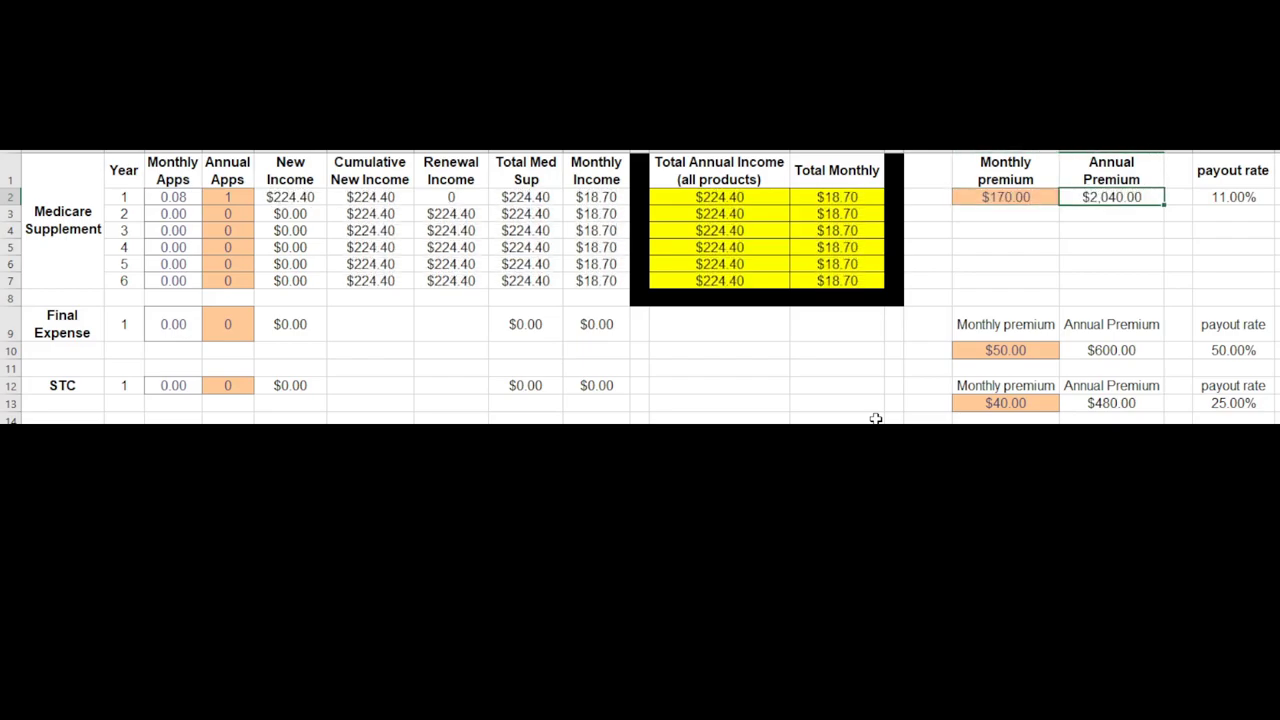
Step: Restore the Medicare Supplement monthly premium to $130 and return to the year 1 Annual Apps
key("shift+Tab")
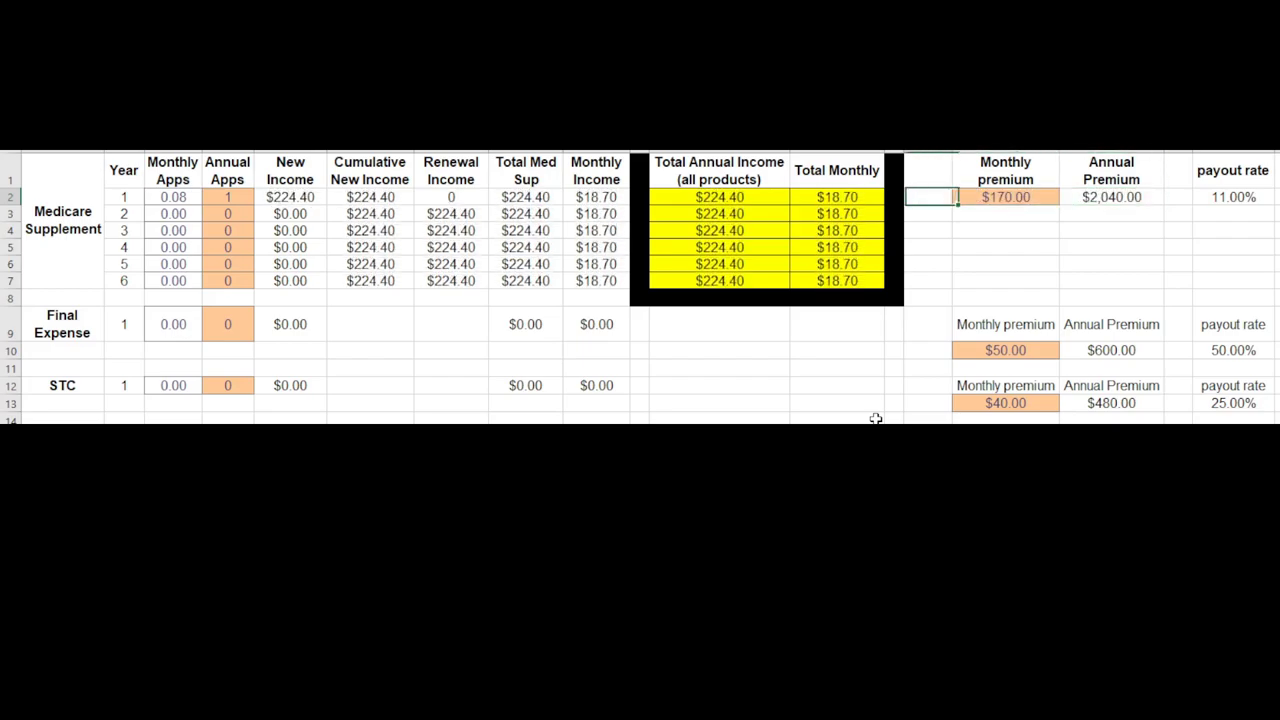
type("130")
key("shift+Tab")
key("shift+Tab")
key("shift+Tab")
key("shift+Tab")
key("shift+Tab")
key("shift+Tab")
key("shift+Tab")
key("shift+Tab")
key("shift+Tab")
key("shift+Tab")
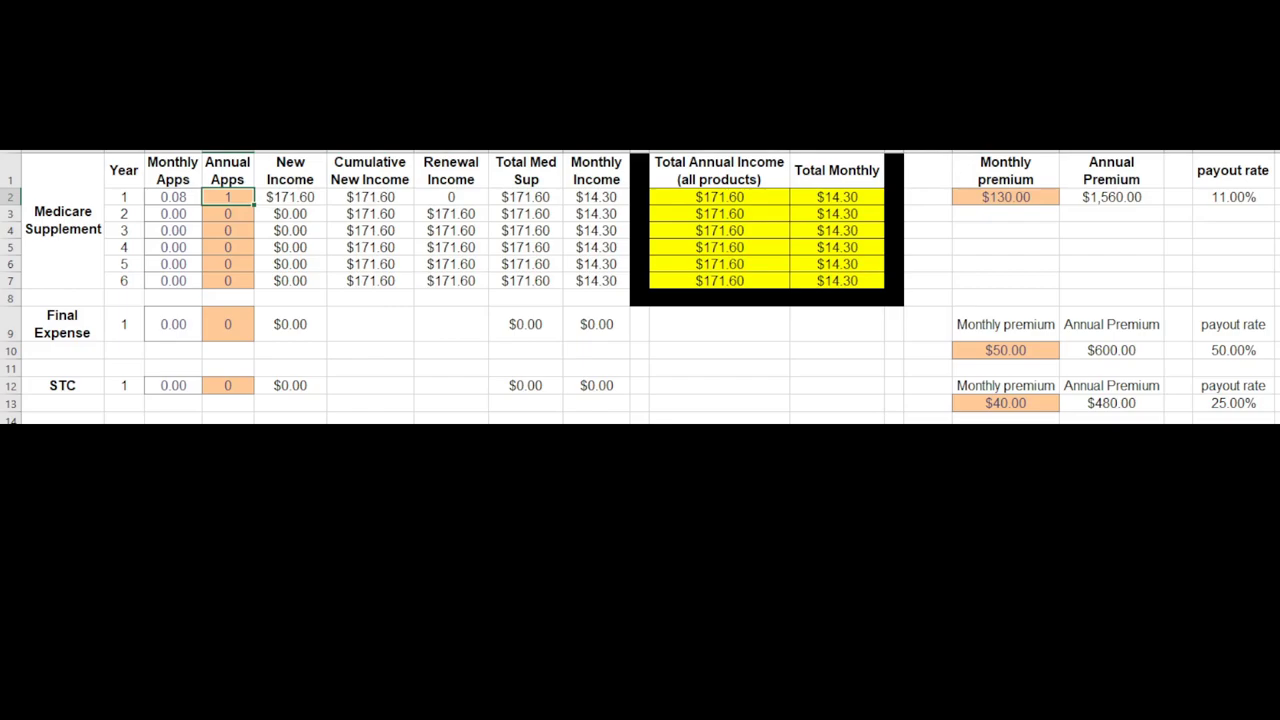
Step: Set the Medicare Supplement Annual Apps for each of years 2 to 6 to 1
key("Down")
type("1")
key("Return")
type("1")
key("Return")
type("1")
key("Return")
type("1")
key("Return")
type("1")
key("Up")
key("Up")
key("Up")
key("Up")
key("Up")
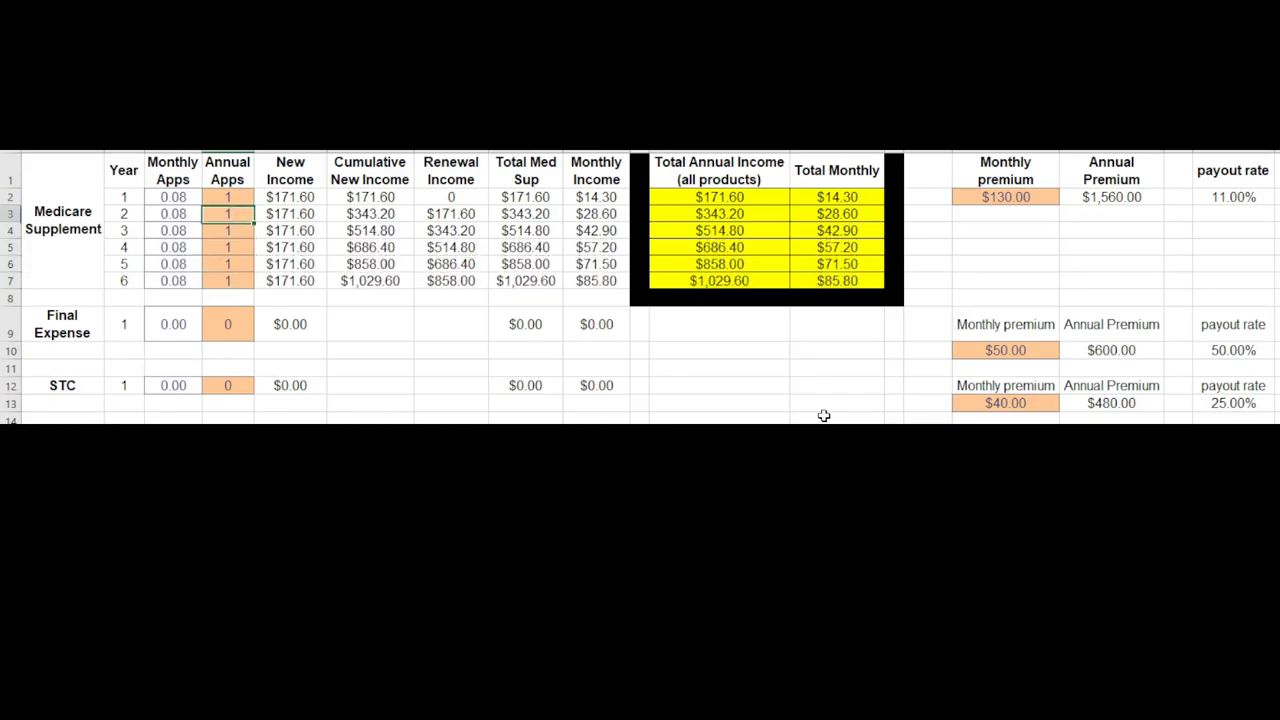
Step: Review the recalculated Total Monthly income for years 2 to 6 and the Total Annual Income for year 6
key("Down")
key("Right")
key("Right")
key("Right")
key("Right")
key("Right")
key("Right")
key("Right")
key("Right")
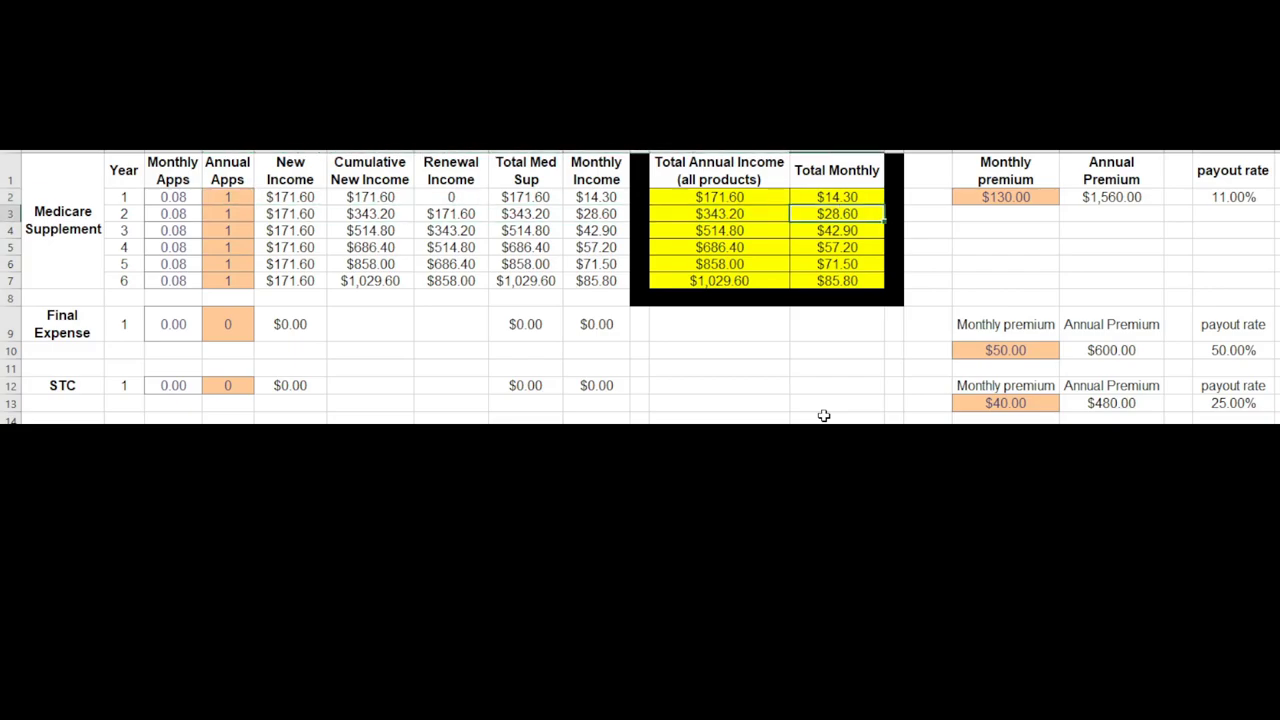
key("Down")
key("Down")
key("Down")
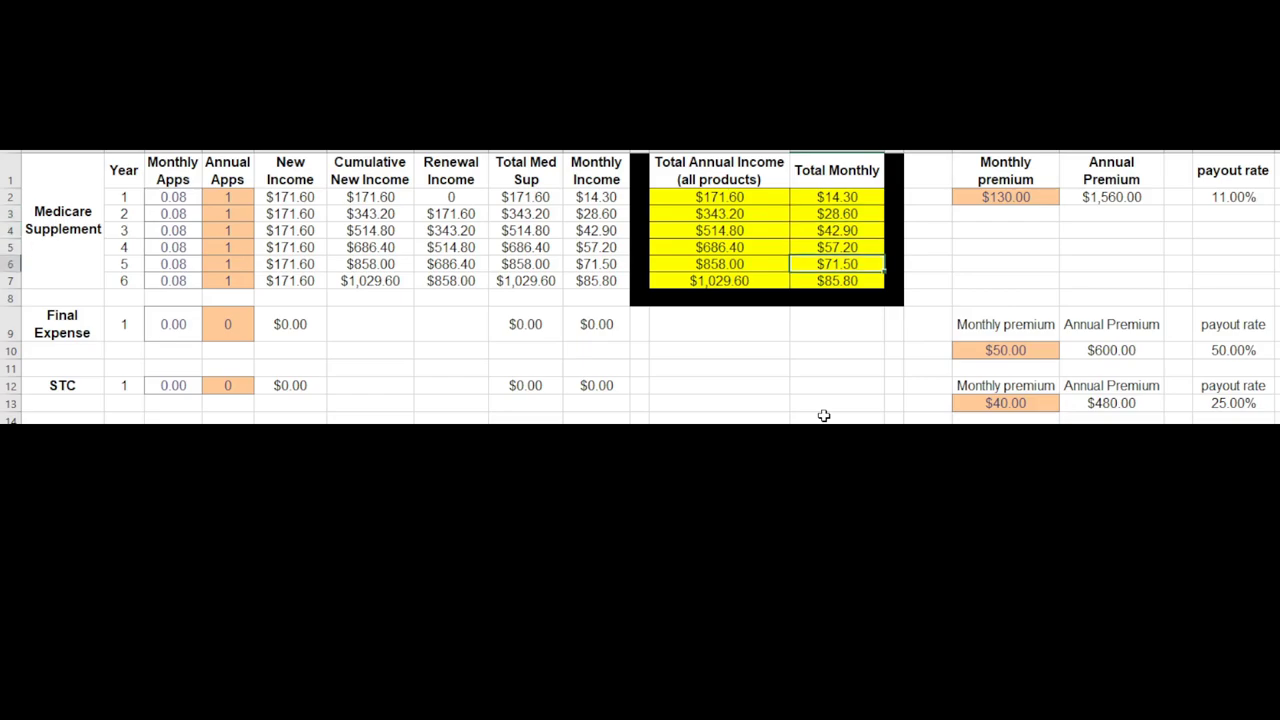
key("Down")
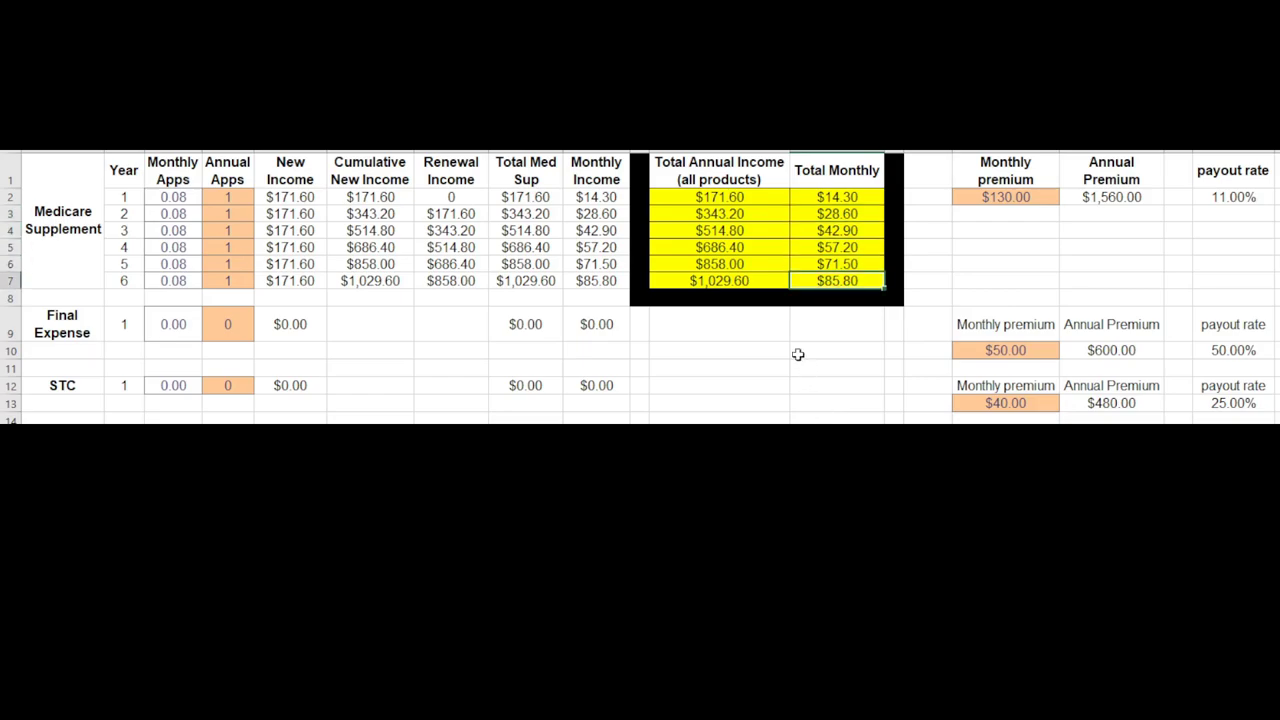
key("Left")
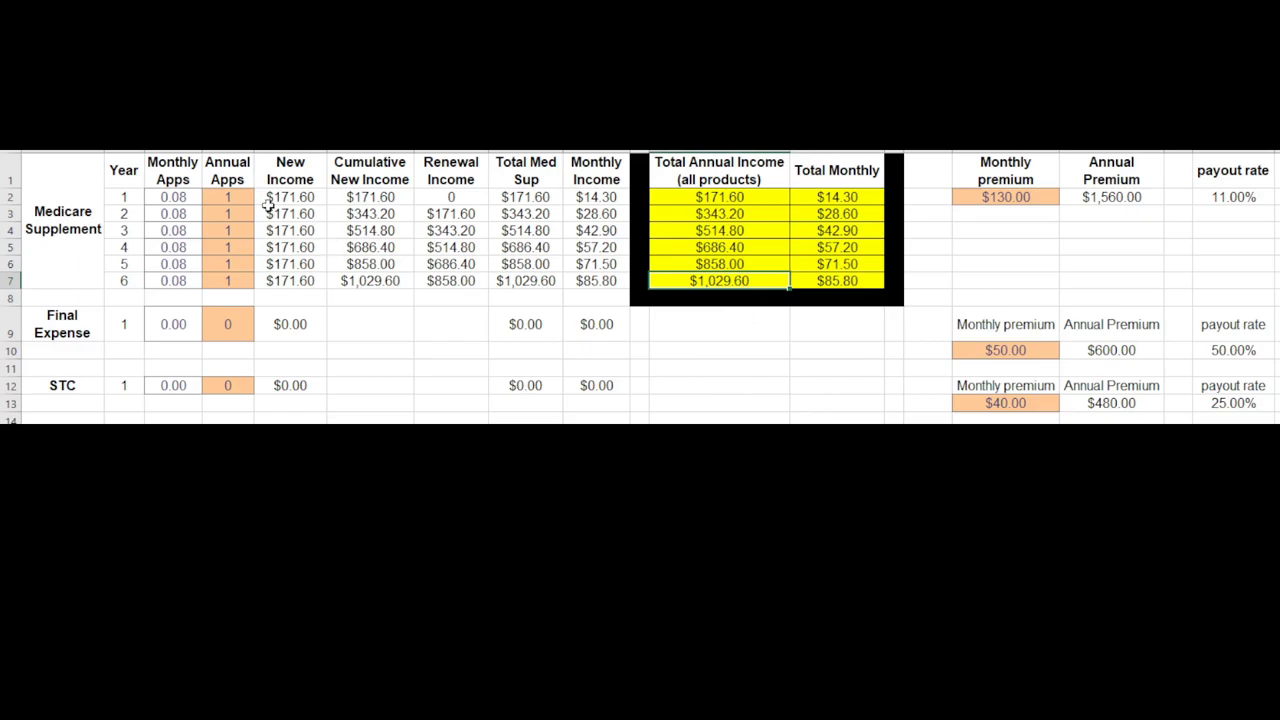
Step: Examine the year 6 Medicare Supplement New Income, Cumulative New Income and Renewal Income
left_click(245, 282)
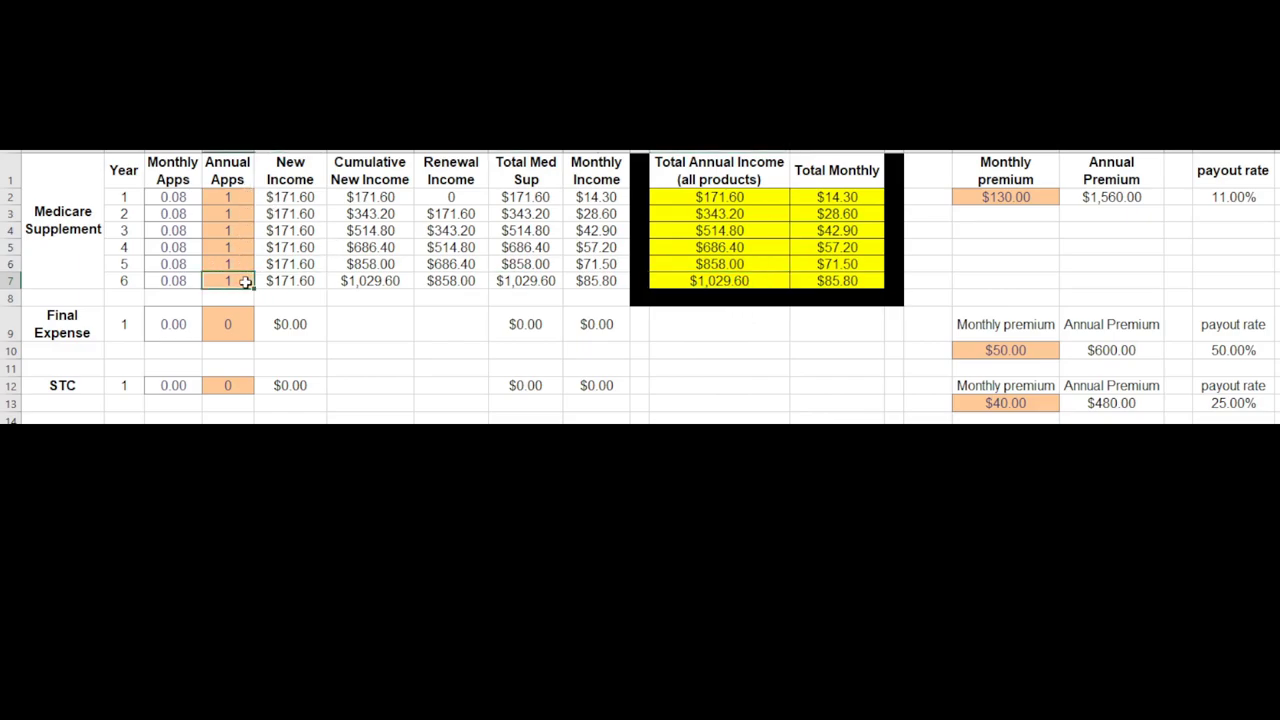
key("Right")
key("Right")
key("Right")
key("Right")
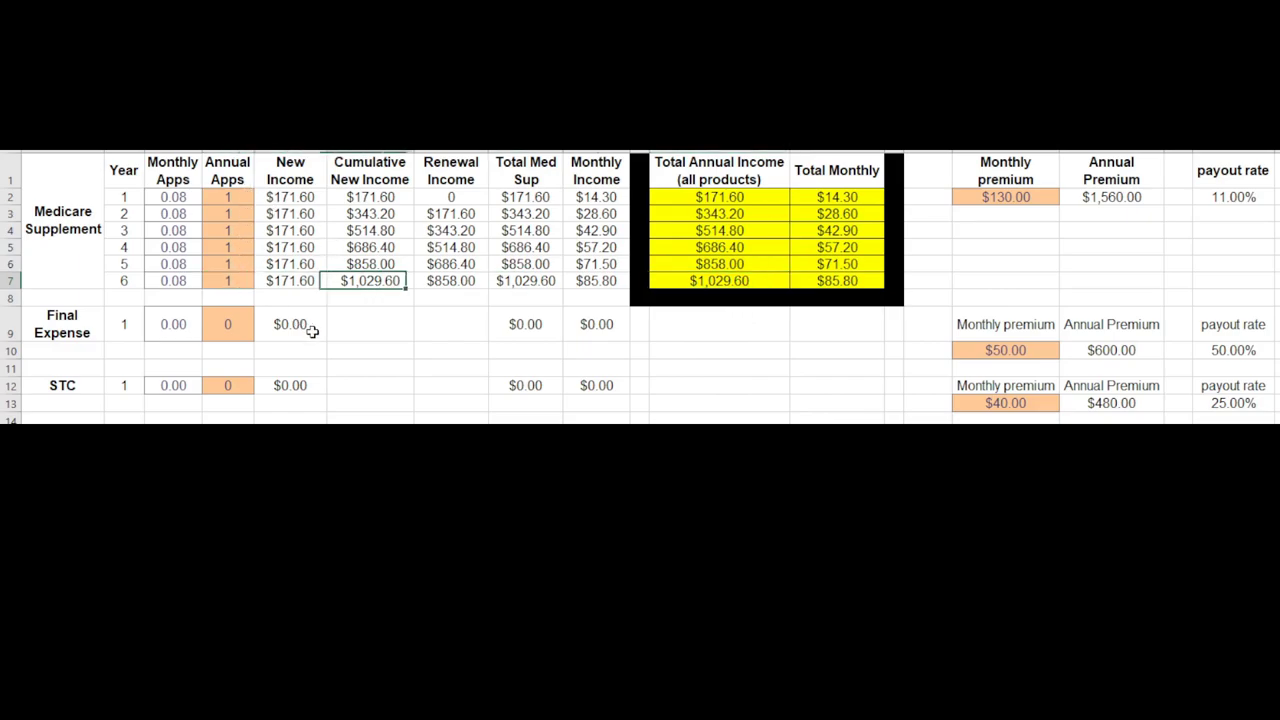
key("Right")
key("Right")
key("Left")
key("Left")
key("Left")
key("Left")
key("Left")
key("Left")
key("Left")
Step: Reset the Medicare Supplement Annual Apps for years 1 to 6 to 0
key("Right")
key("Up")
key("Up")
key("Up")
key("Up")
key("Up")
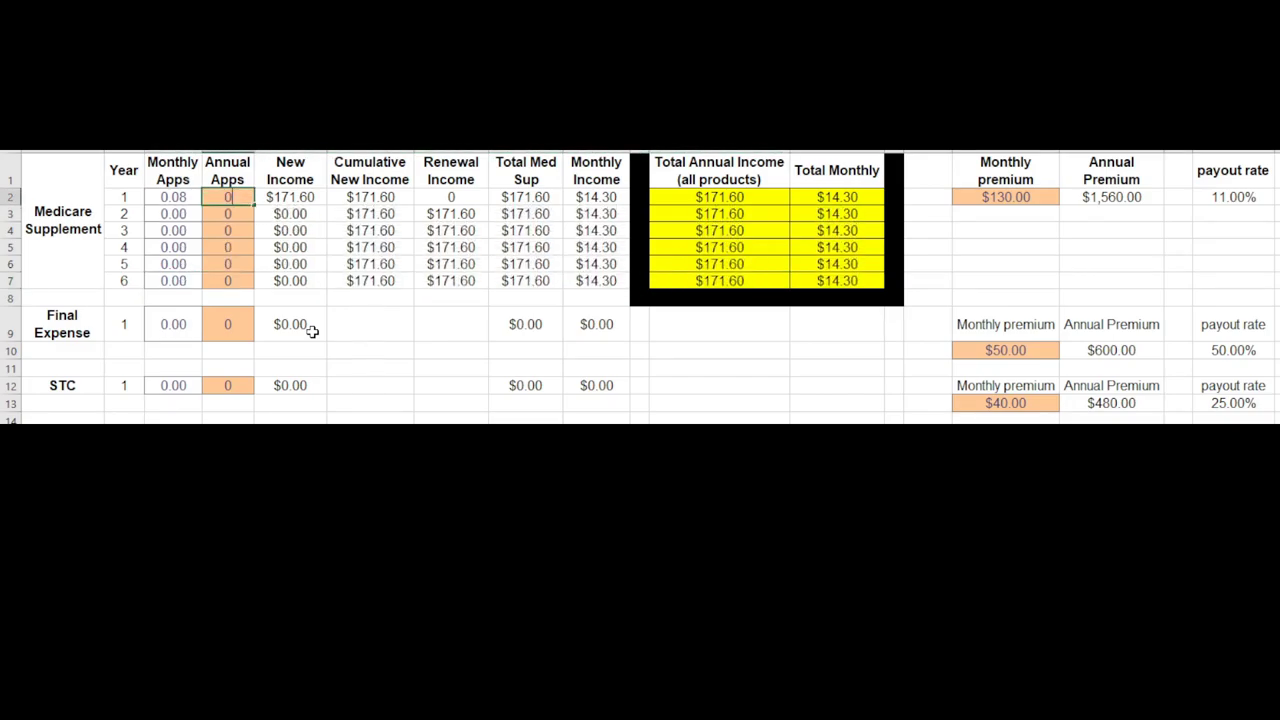
type("0")
key("ctrl+Return")
Step: Set the Medicare Supplement Annual Apps for each of years 1 to 6 to 2
type("2")
key("Return")
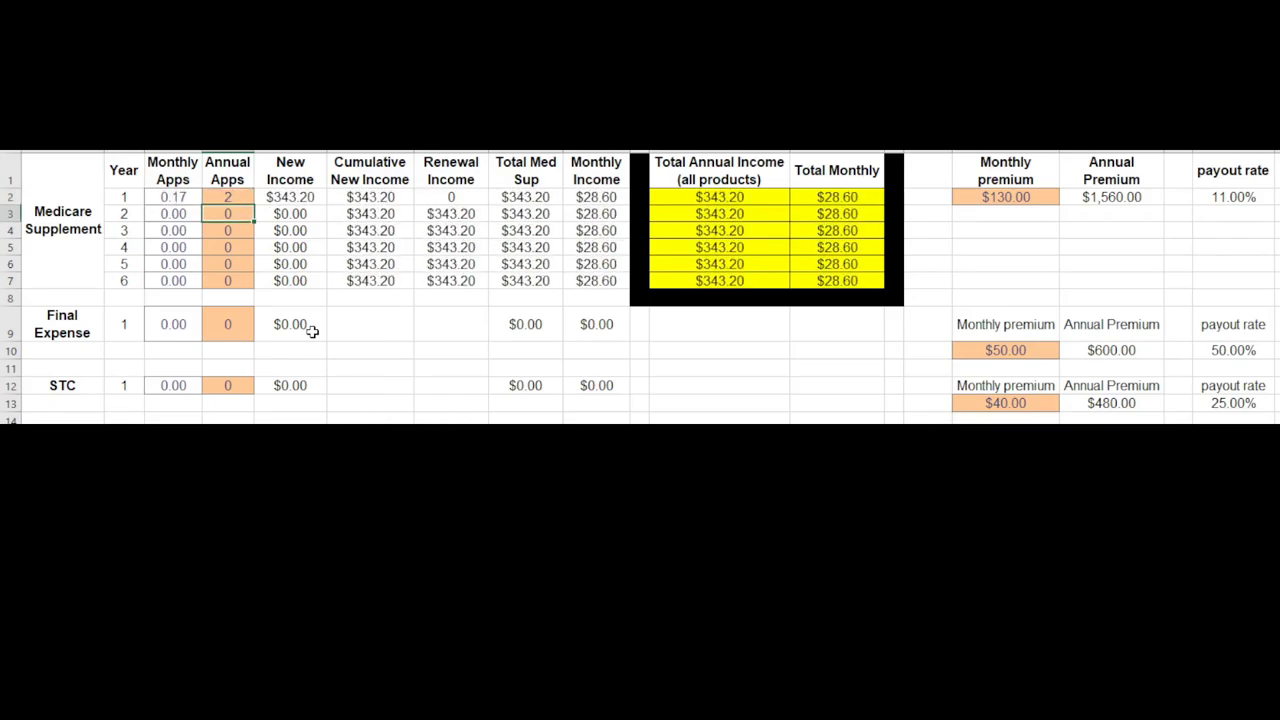
type("2")
key("Return")
type("2 2 2 2")
key("Return")
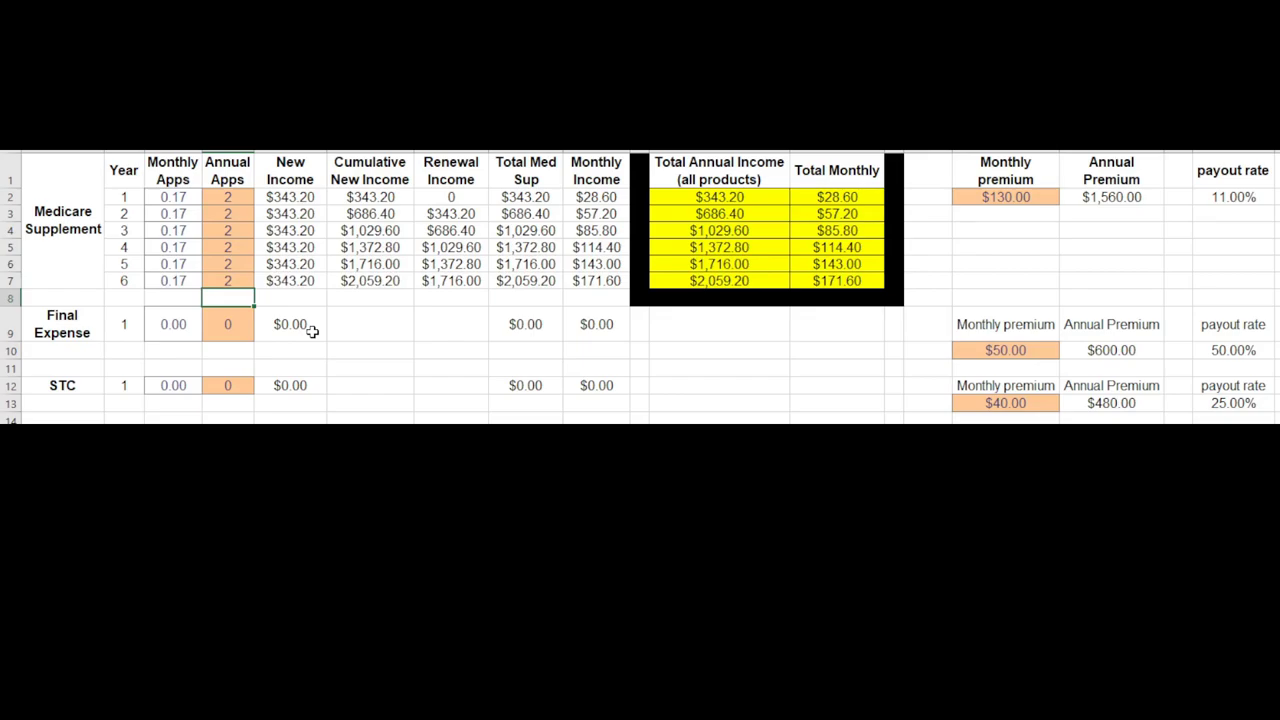
key("Up")
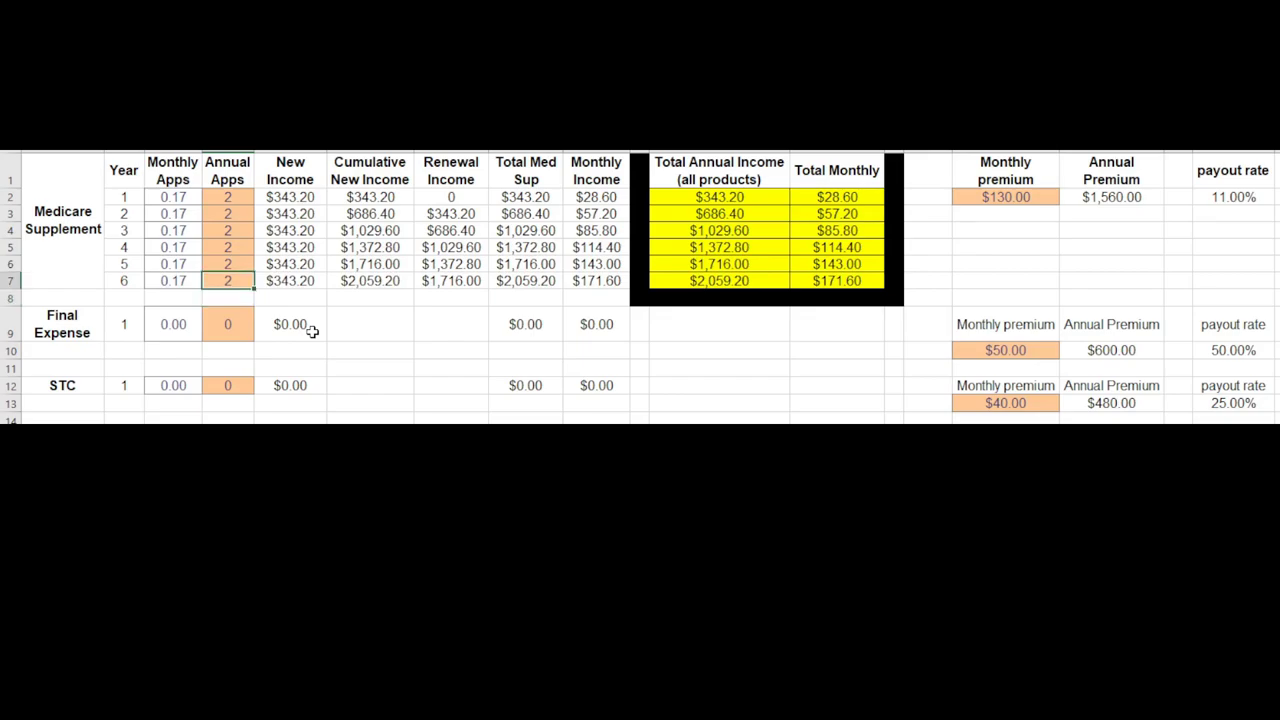
Step: Examine the year 6 income figures from New Income through Total Monthly, then return to the year 1 Annual Apps
key("Right")
key("Right")
key("Right")
key("Right")
key("Right")
key("Right")
key("Right")
key("Right")
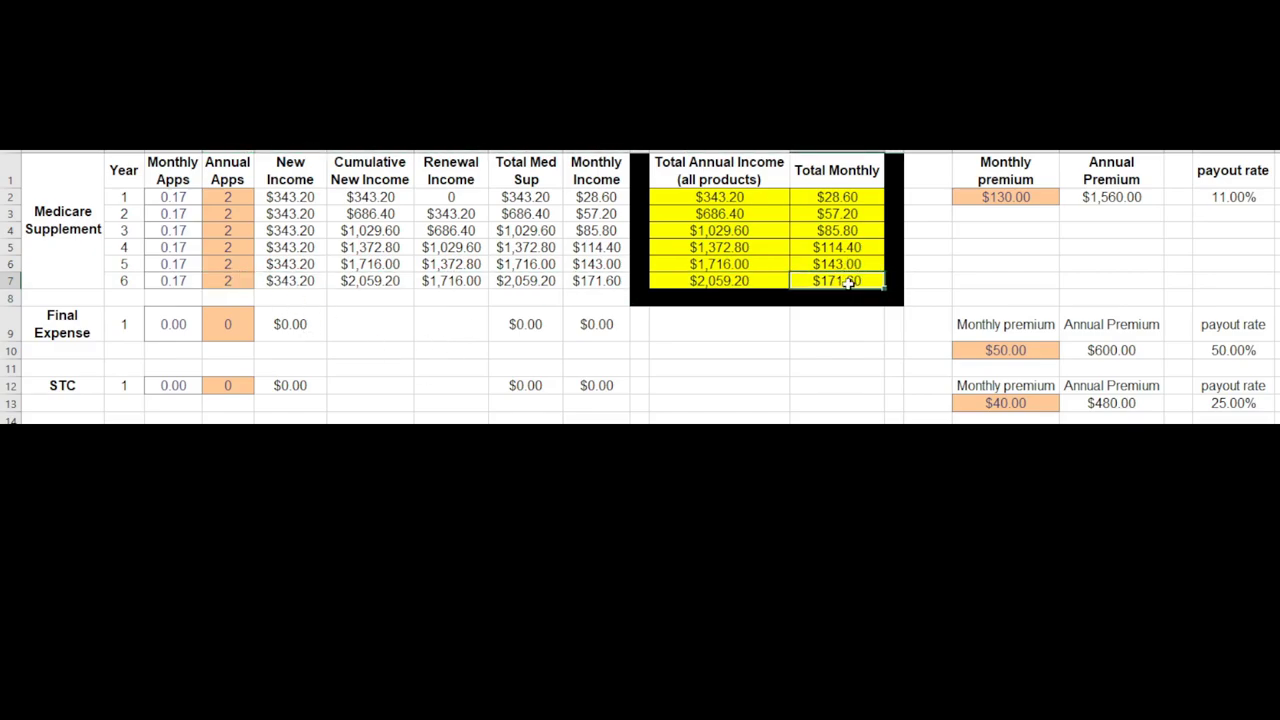
left_click(234, 197)
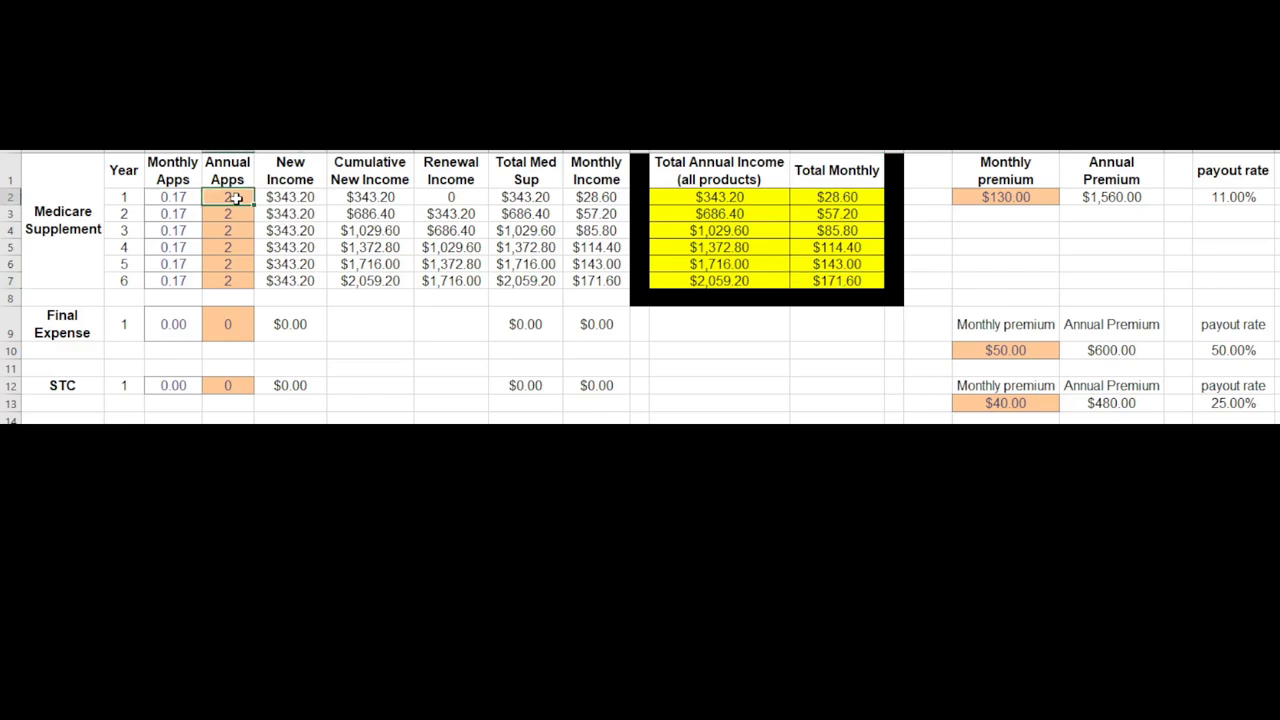
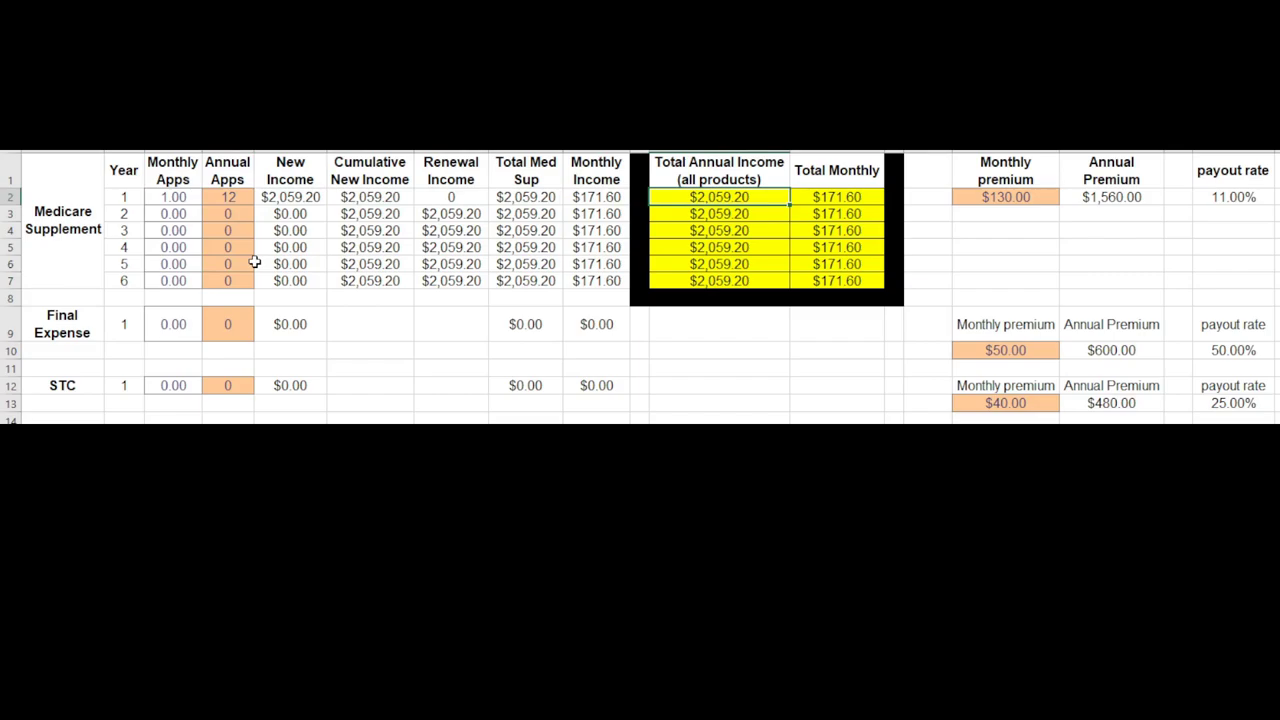
Step: Review the Total Annual Income for years 2 to 6 and trace the year 6 figures back to its Annual Apps
key("Down")
key("Down")
key("Down")
key("Down")
key("Down")
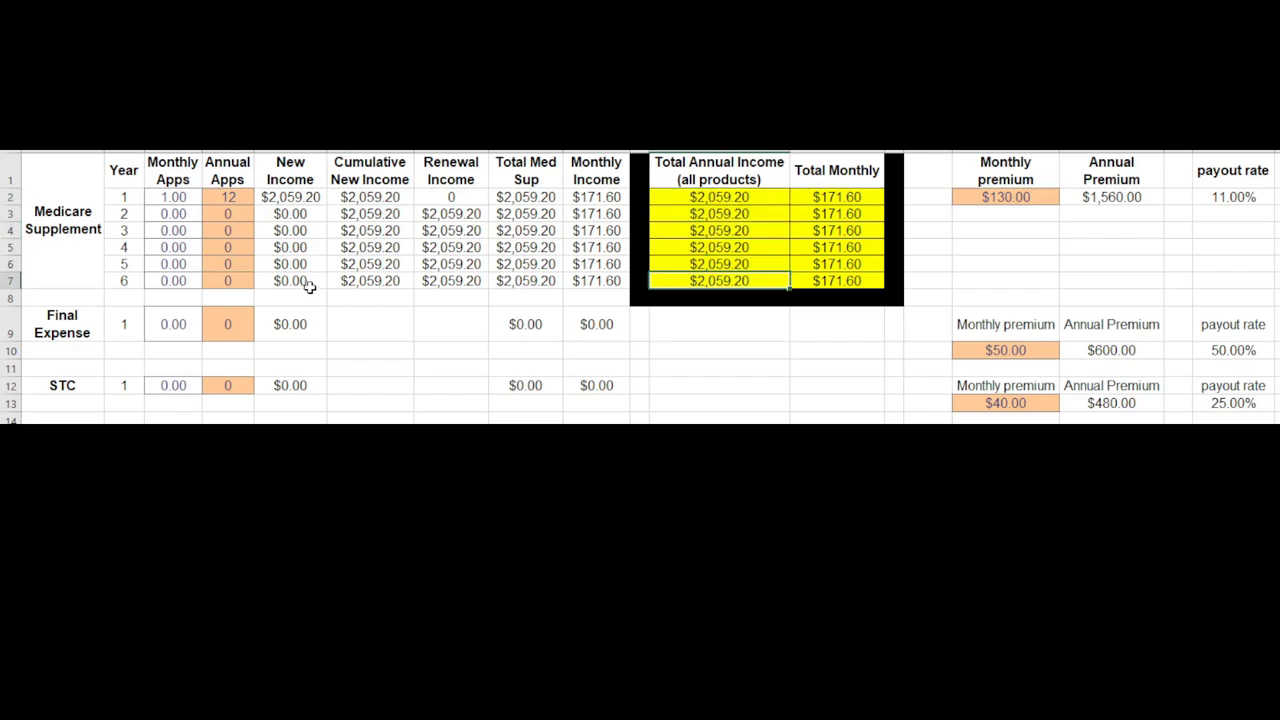
key("Left")
key("Left")
key("Left")
key("Left")
key("Left")
key("Left")
key("Left")
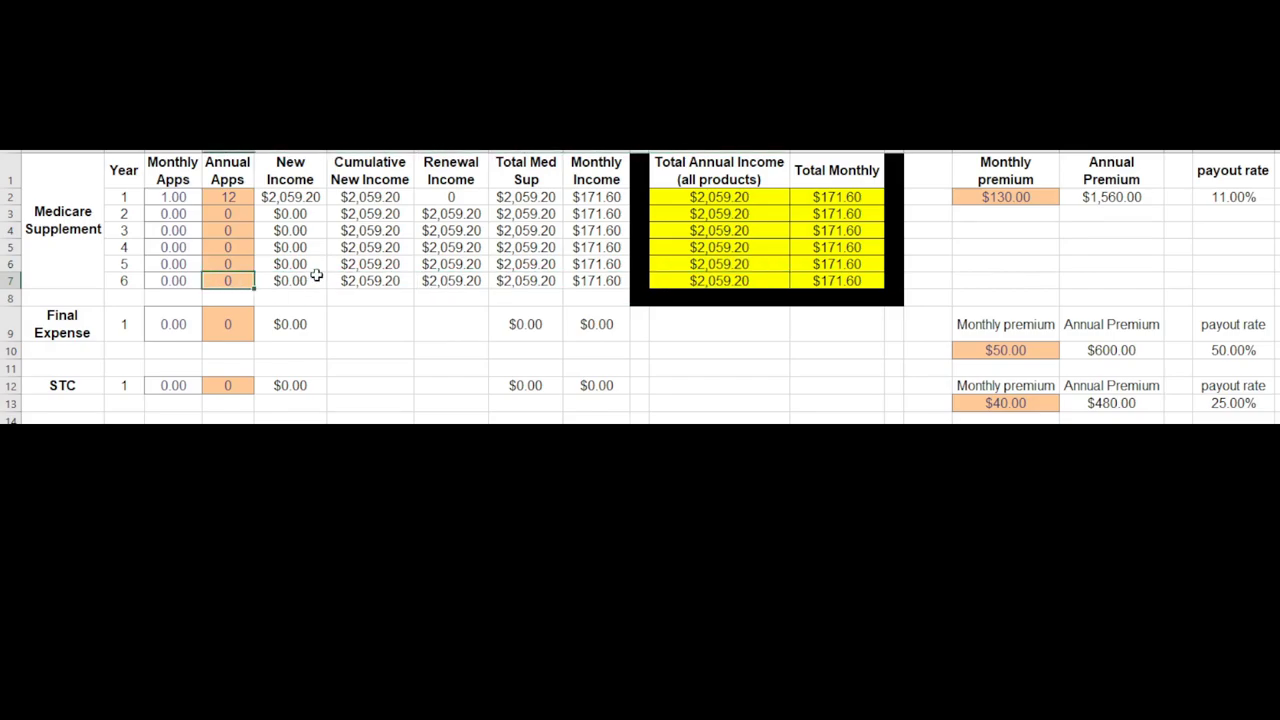
Step: Set the Medicare Supplement Annual Apps for each of years 2 to 6 to 12
key("Up")
key("Up")
key("Up")
key("Up")
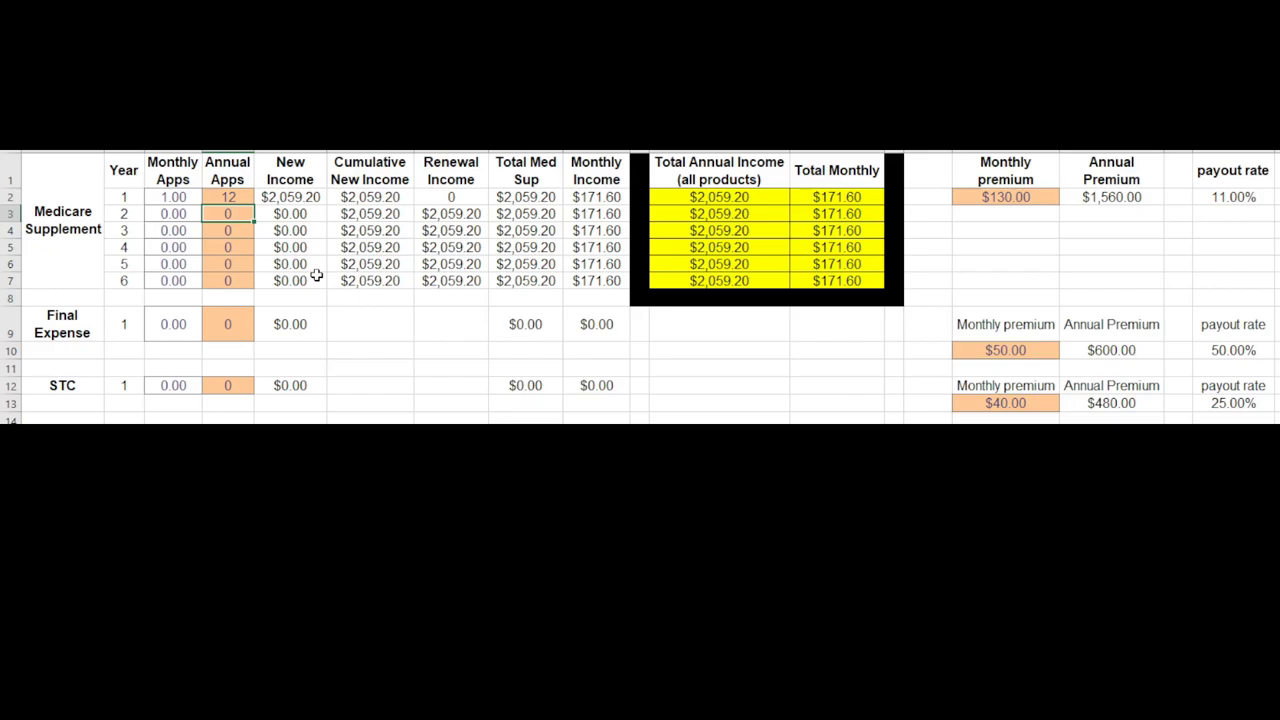
type("12")
key("Return")
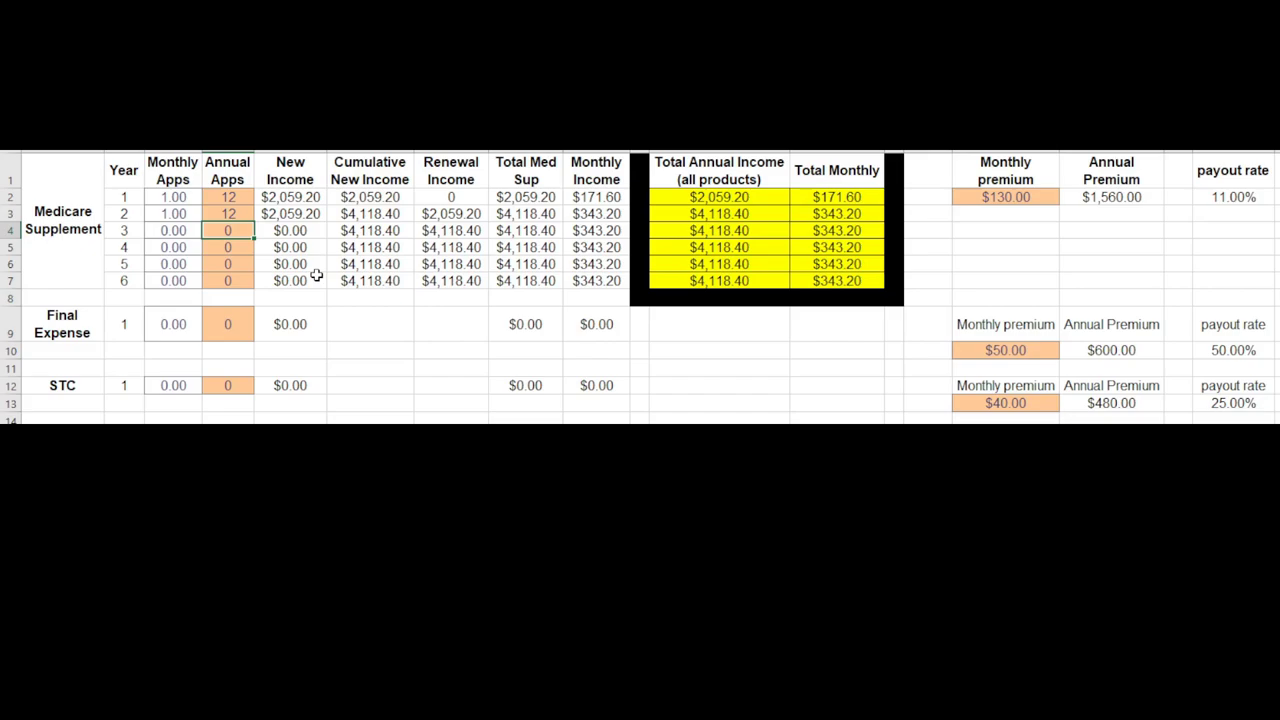
type("12")
key("Return")
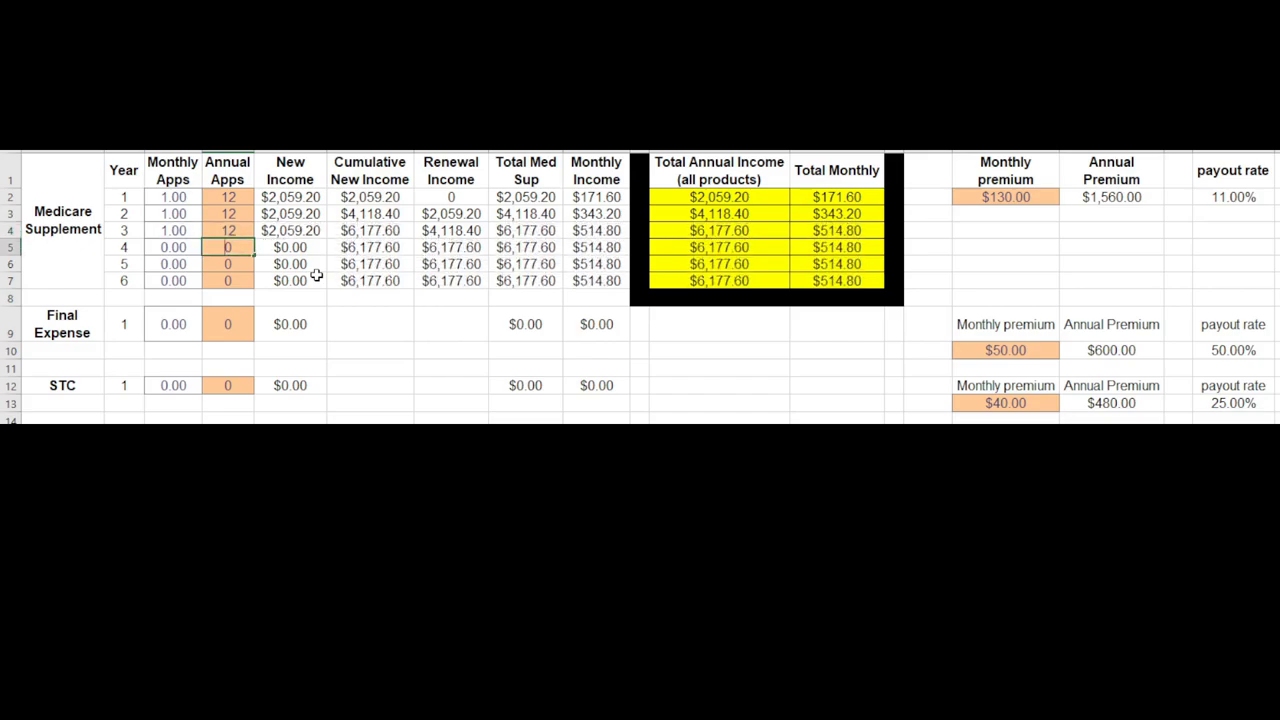
type("12")
key("Return")
type("12")
key("Return")
type("12")
key("Return")
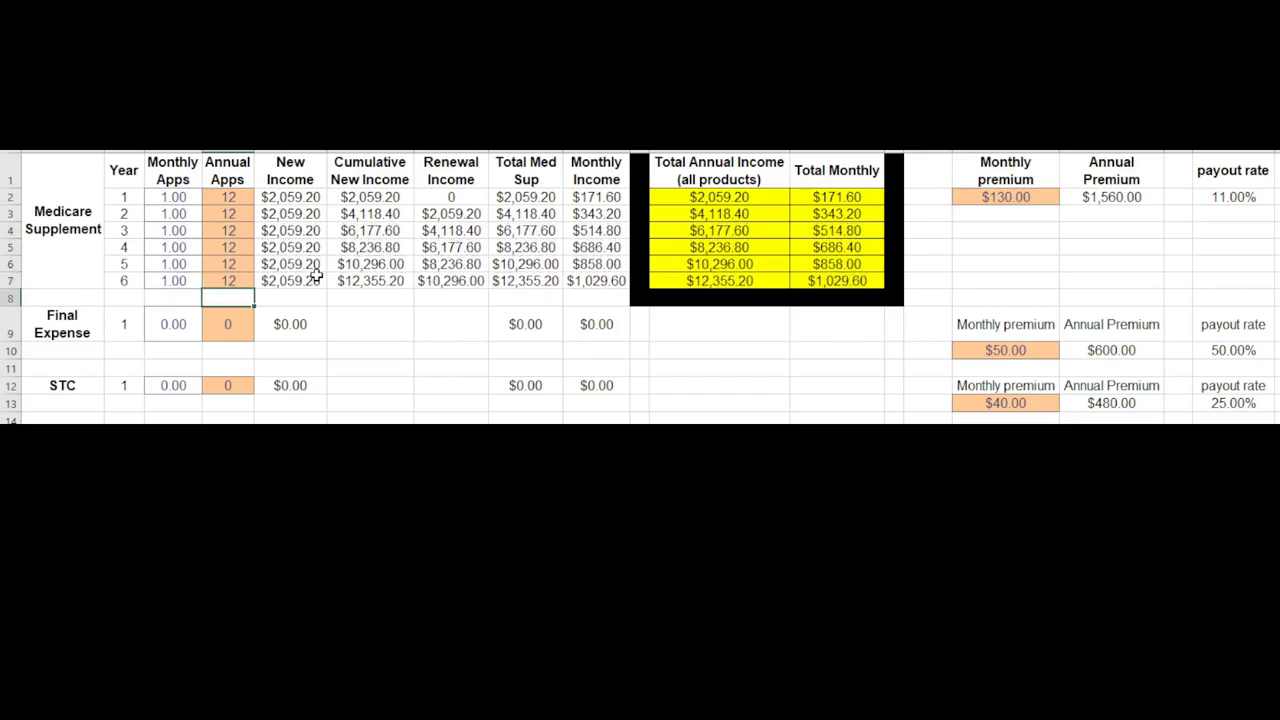
Step: Review the recalculated Total Annual Income year by year from year 2 to year 6
left_click(734, 213)
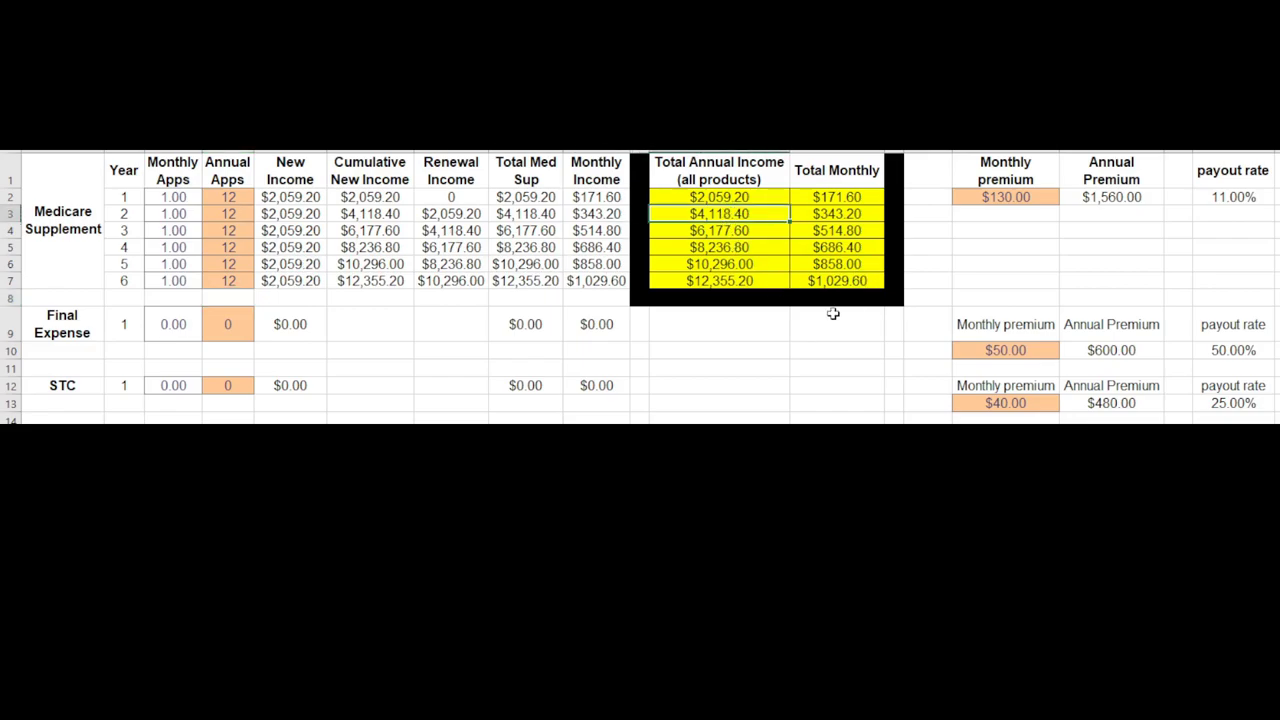
left_click(749, 230)
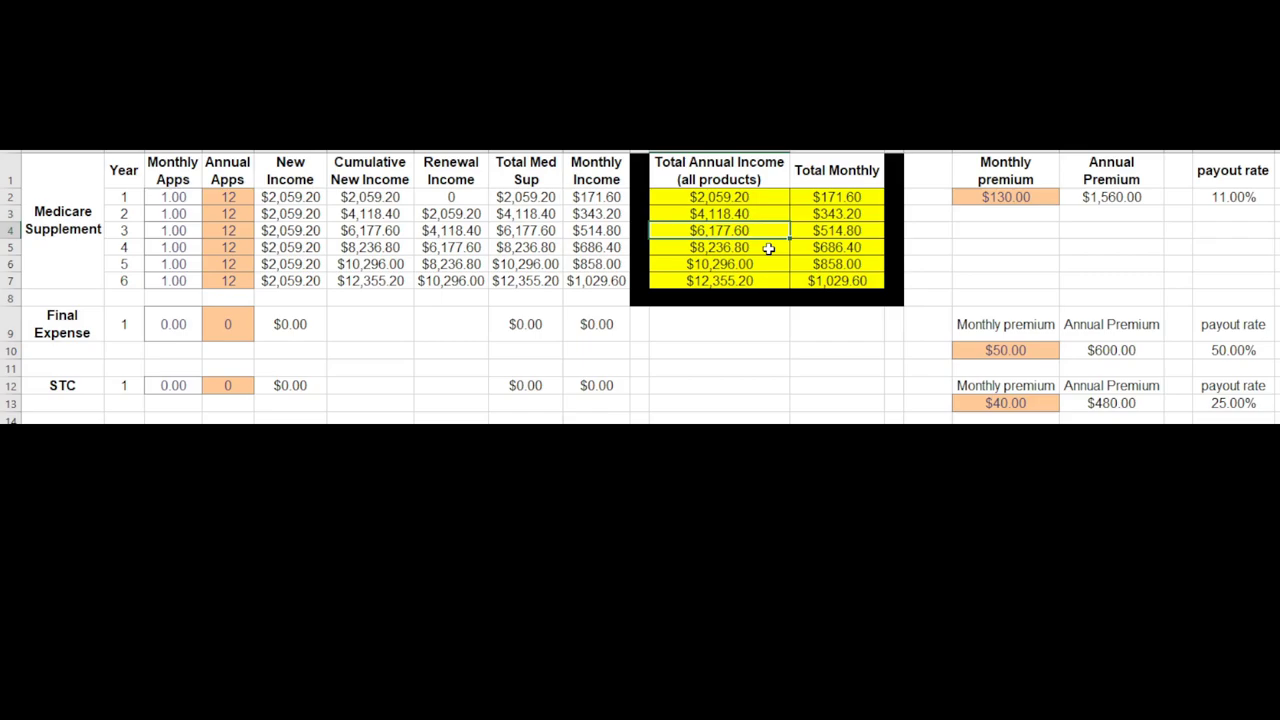
left_click(768, 248)
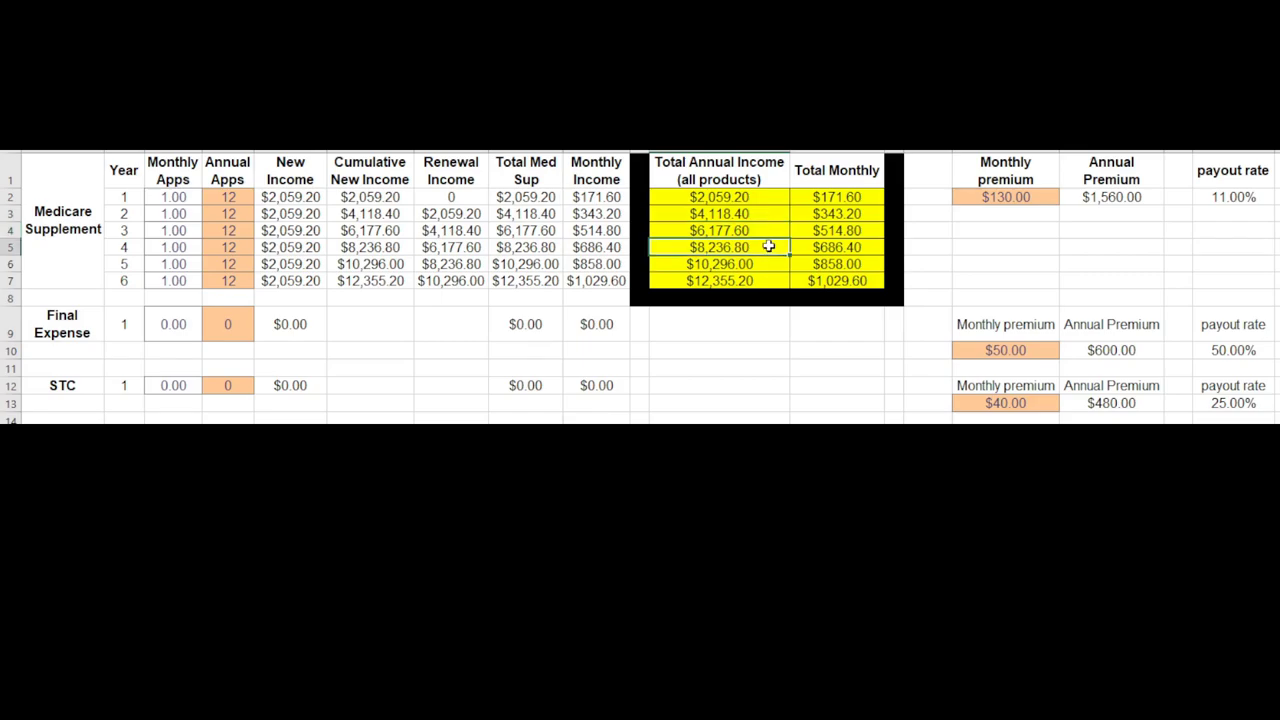
left_click(772, 263)
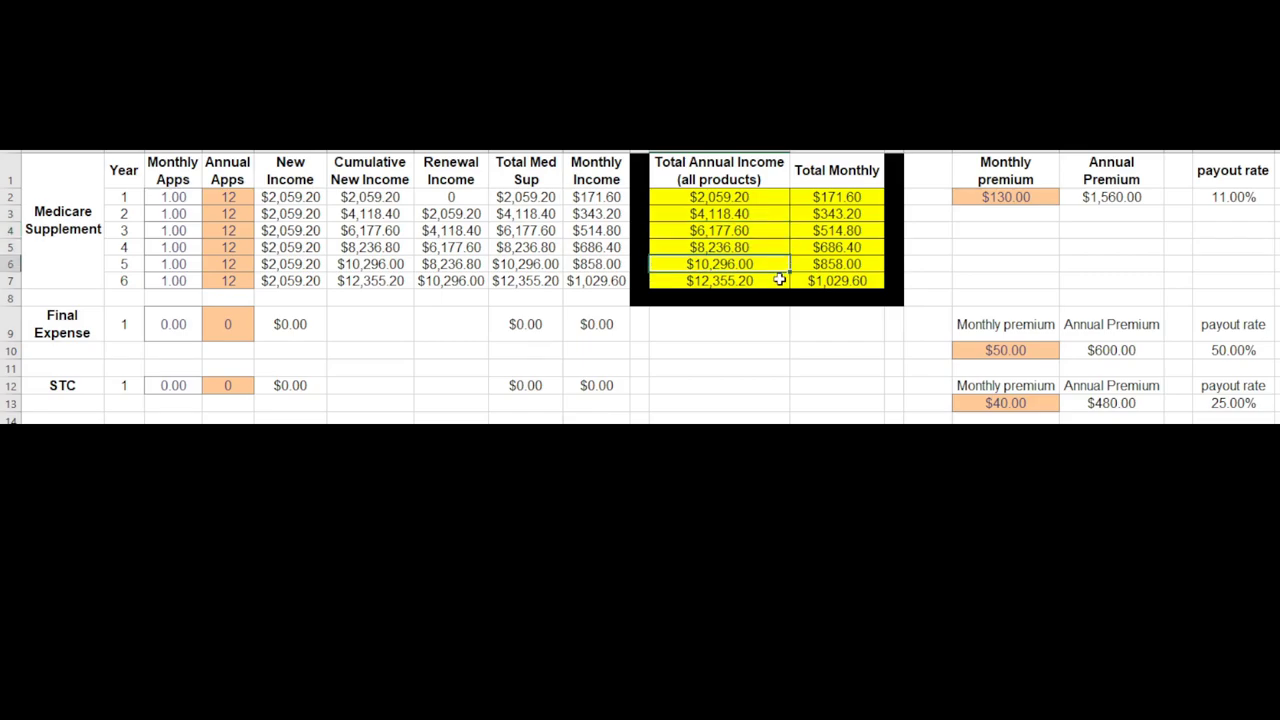
left_click(779, 280)
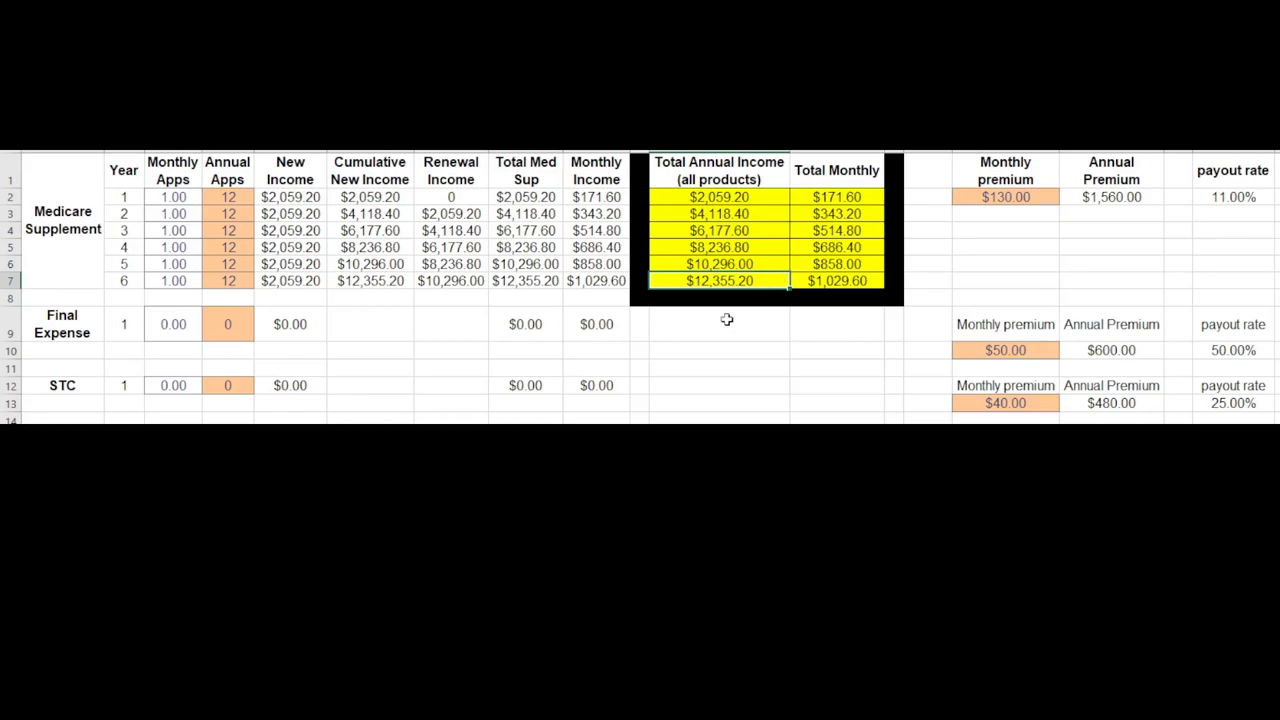
Step: Set the Medicare Supplement Annual Apps for each of years 2 to 6 to 0
left_click(234, 215)
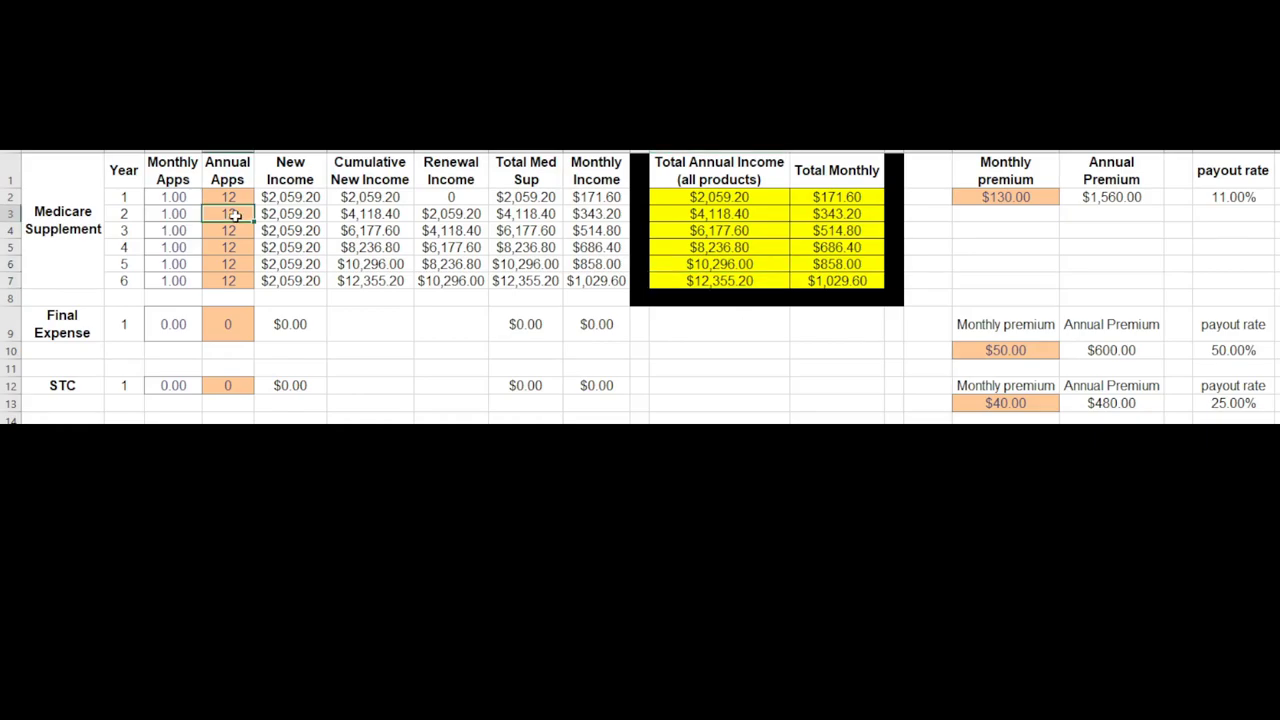
type("0")
key("Return")
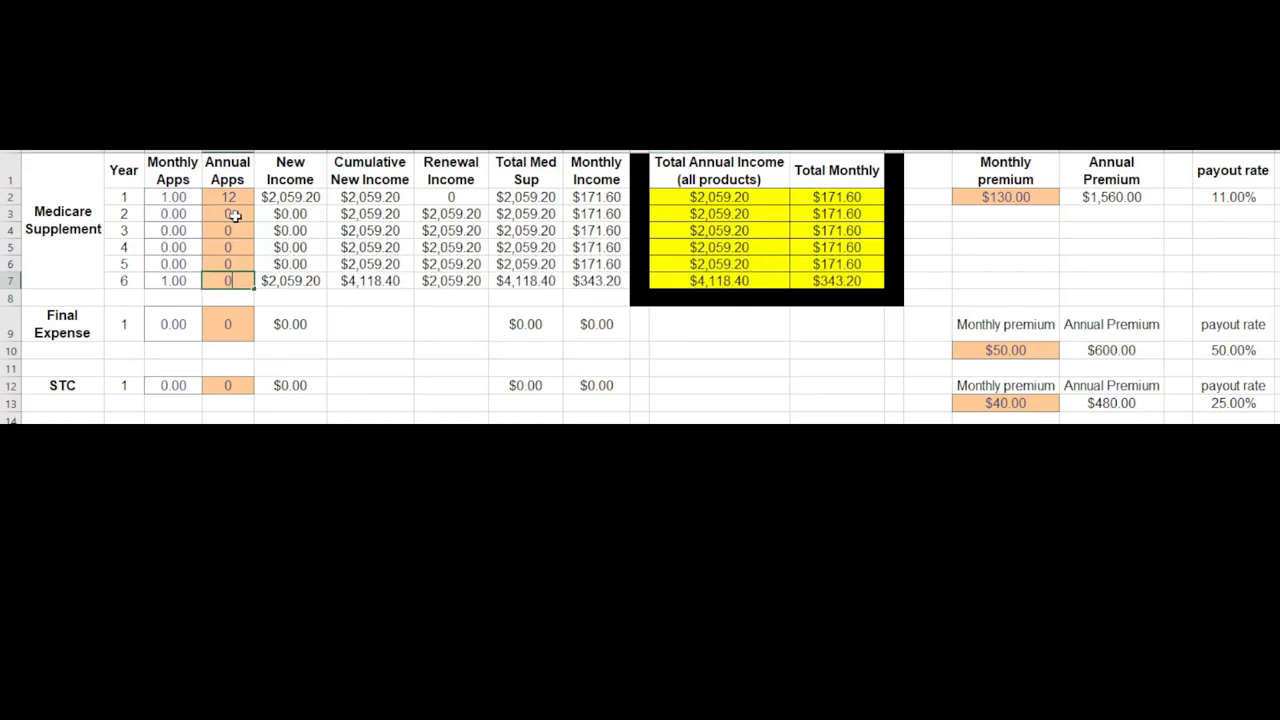
type("0")
Step: Set the Medicare Supplement Annual Apps for year 1 to 6
key("Up")
key("Up")
key("Up")
key("Up")
key("Up")
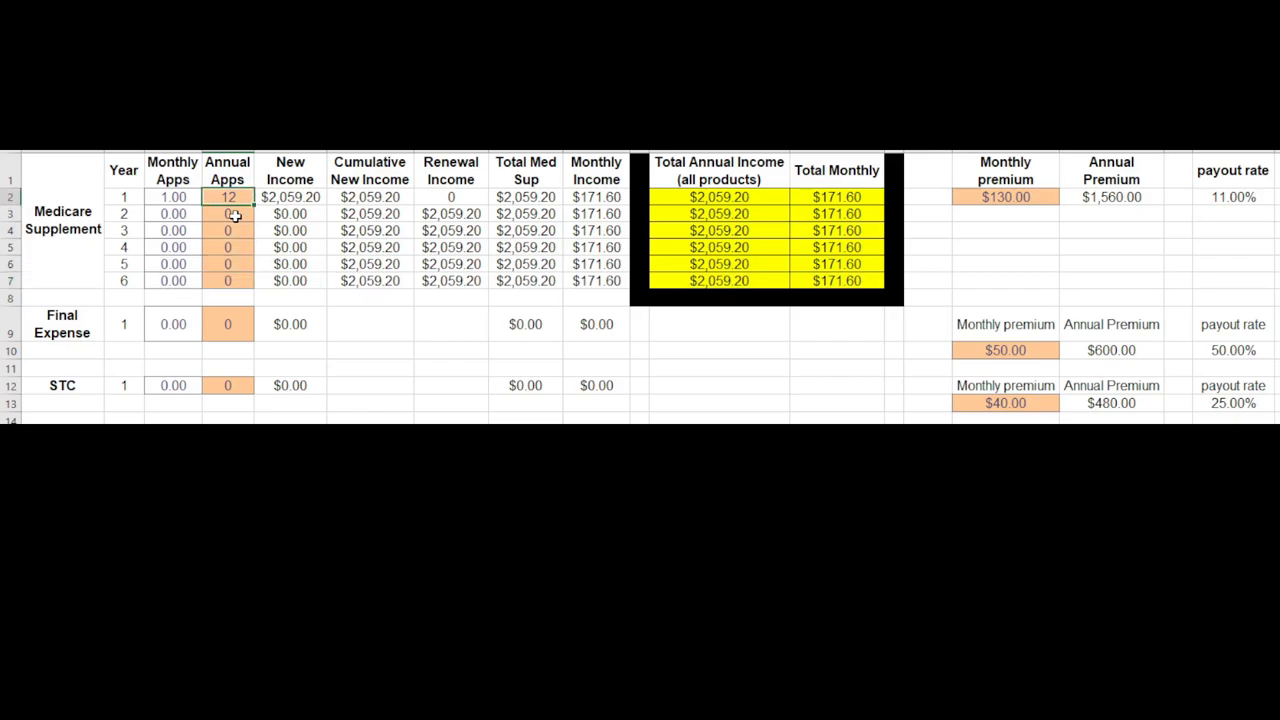
type("6")
key("Return")
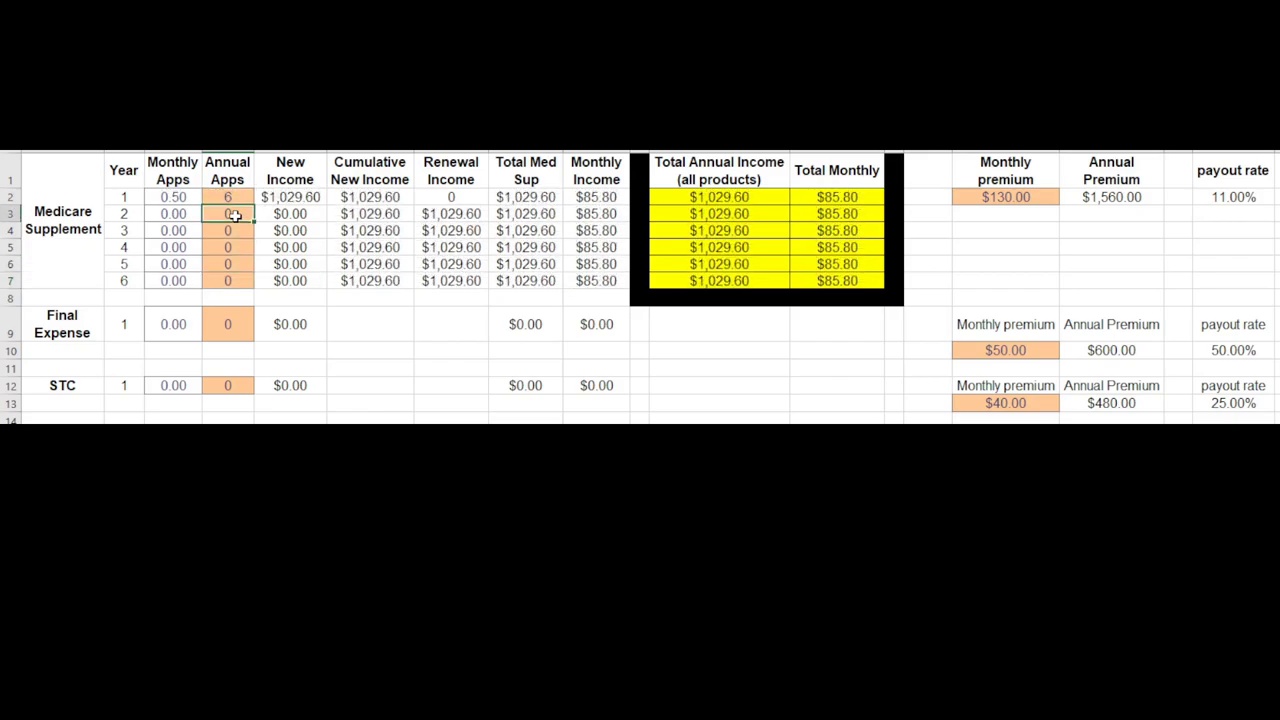
Step: Set the Final Expense Annual Apps to 1
key("Down")
key("Down")
key("Down")
key("Down")
key("Down")
key("Down")
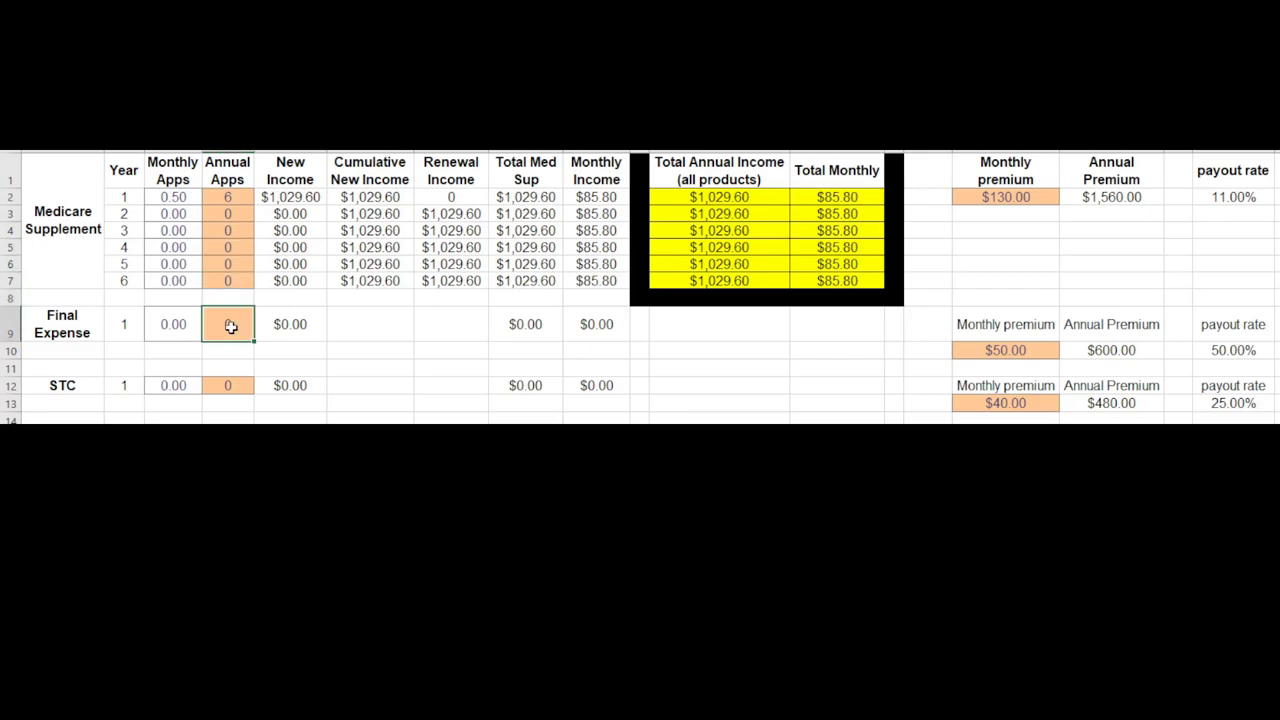
type("1")
key("Tab")
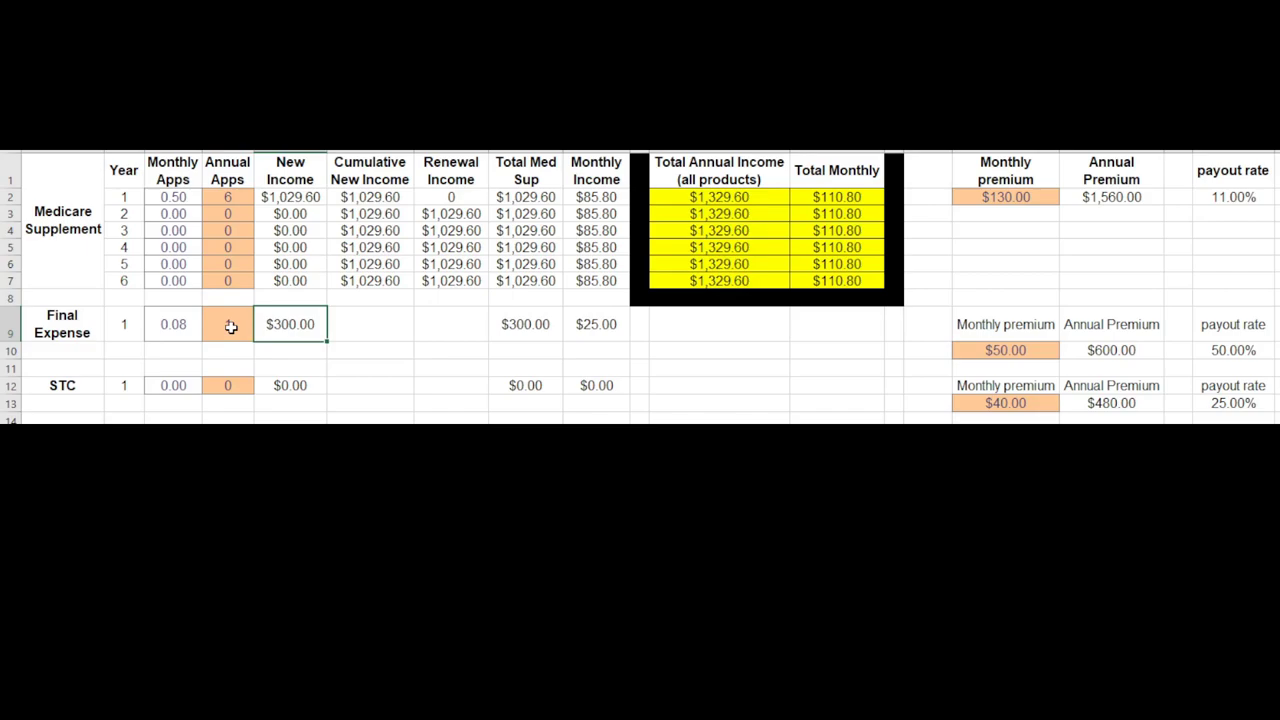
Step: Raise the Final Expense Annual Apps to 3
left_click(230, 324)
type("3")
key("Tab")
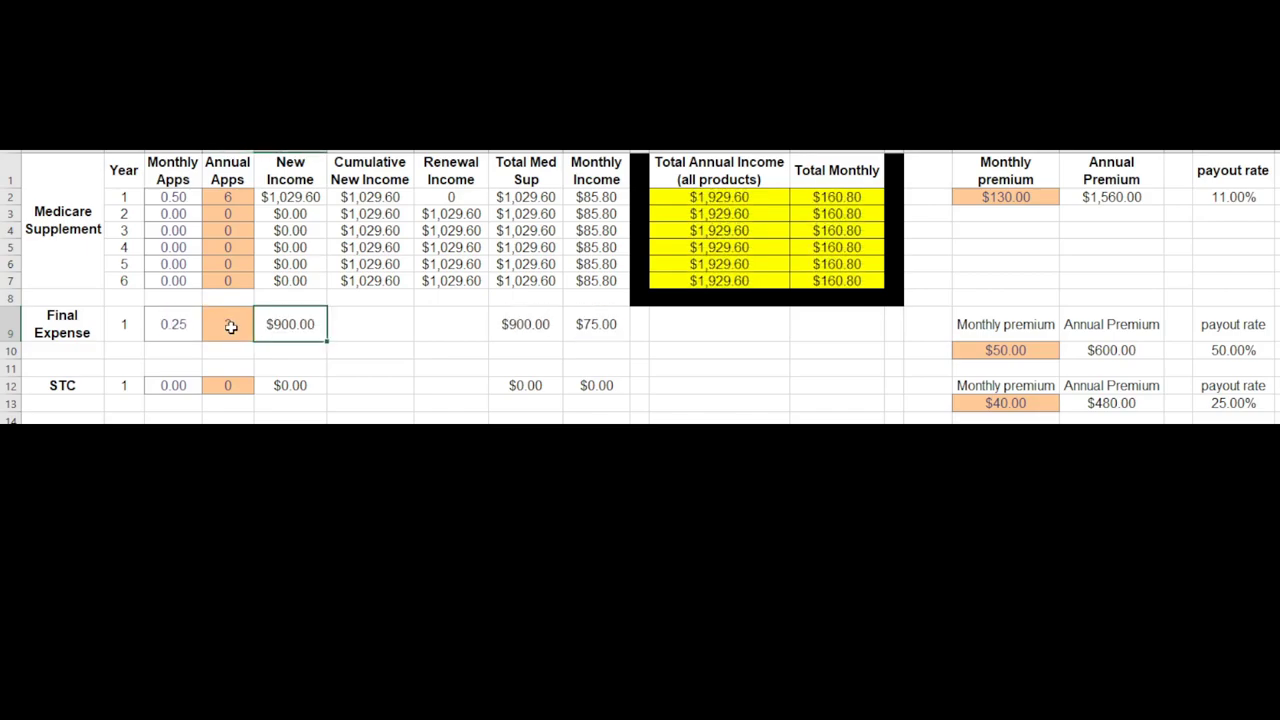
Step: Try a Final Expense monthly premium of $80, undo it, and return to the Final Expense Annual Apps
left_click(1005, 350)
type("80")
key("Tab")
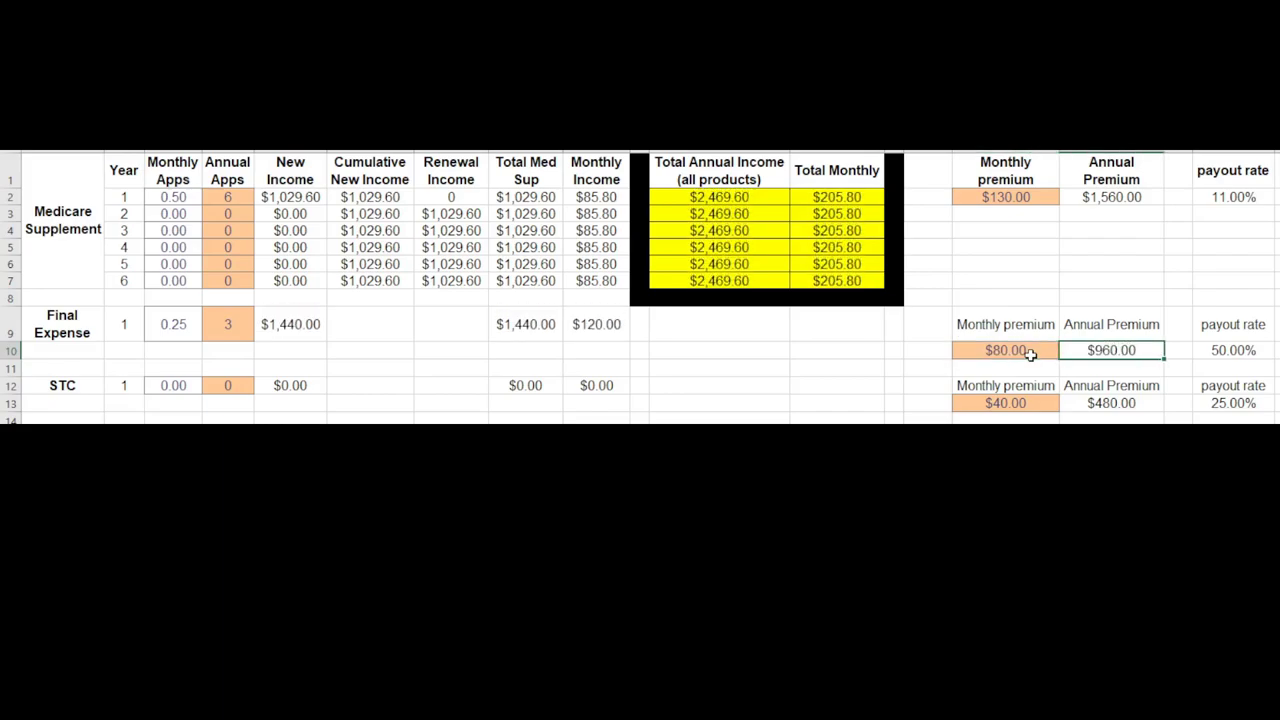
key("ctrl+z")
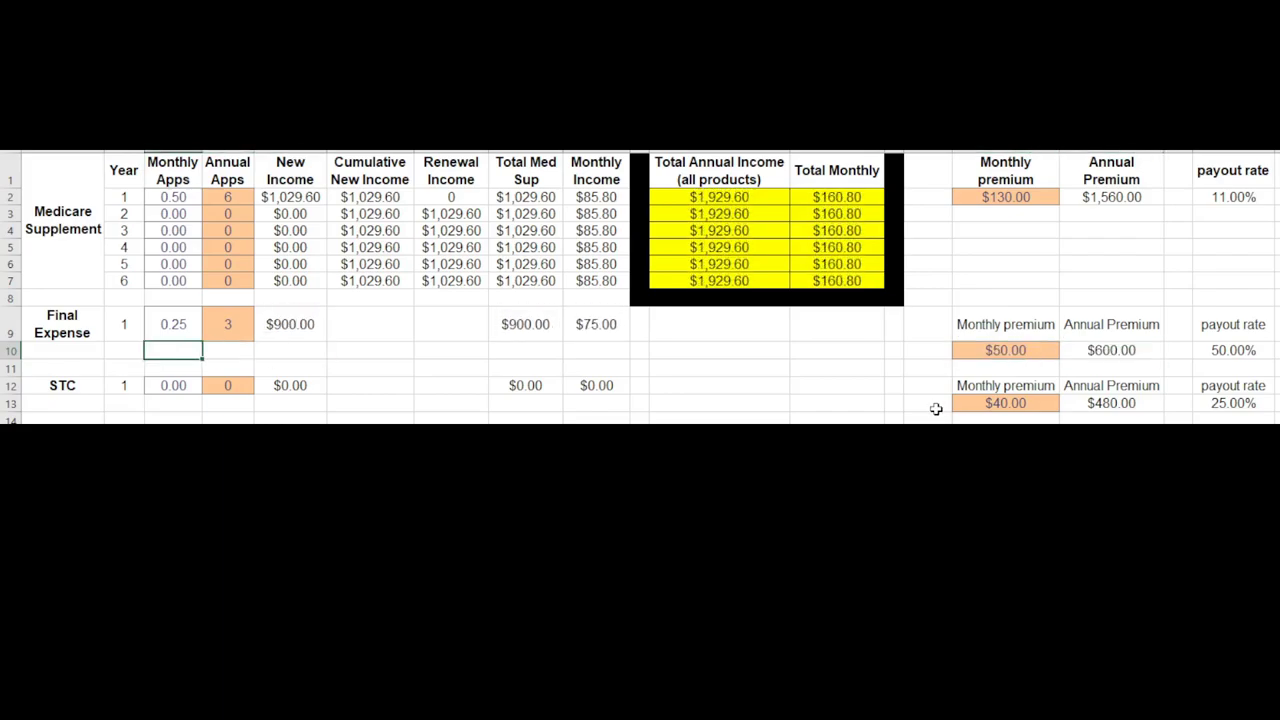
key("Up")
key("Right")
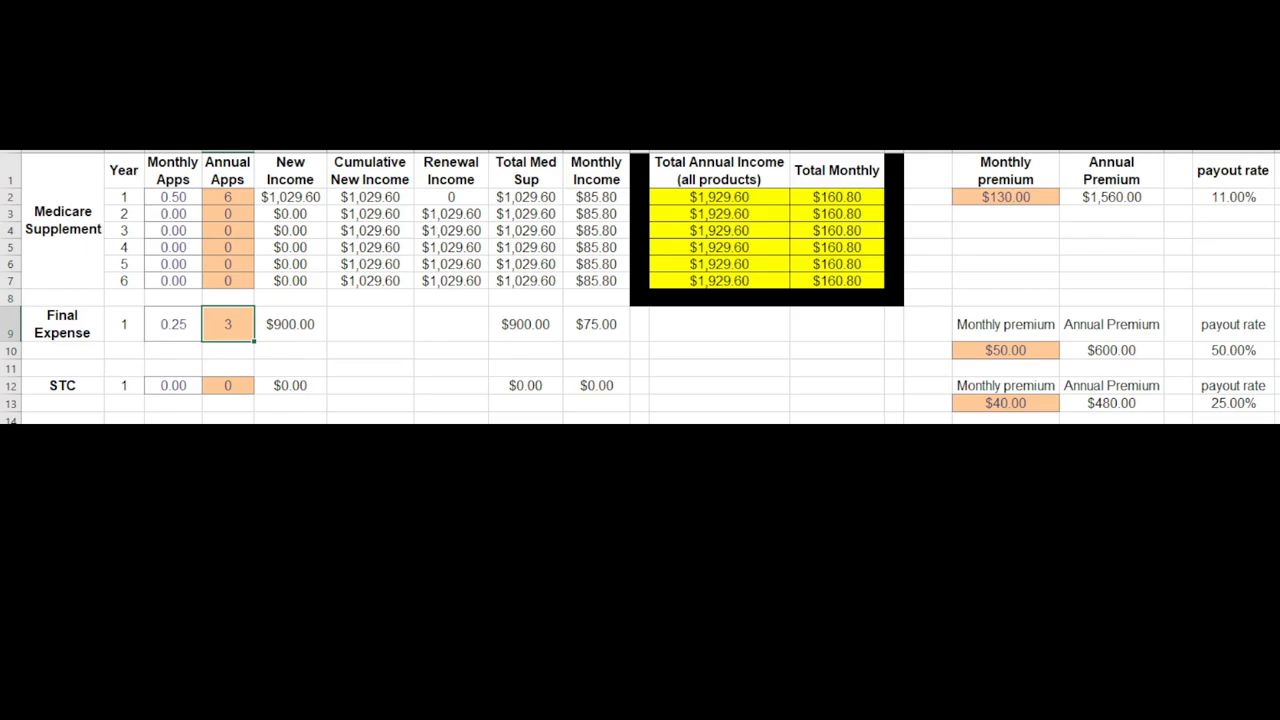
Step: Set the STC Annual Apps to 3
key("Down")
key("Down")
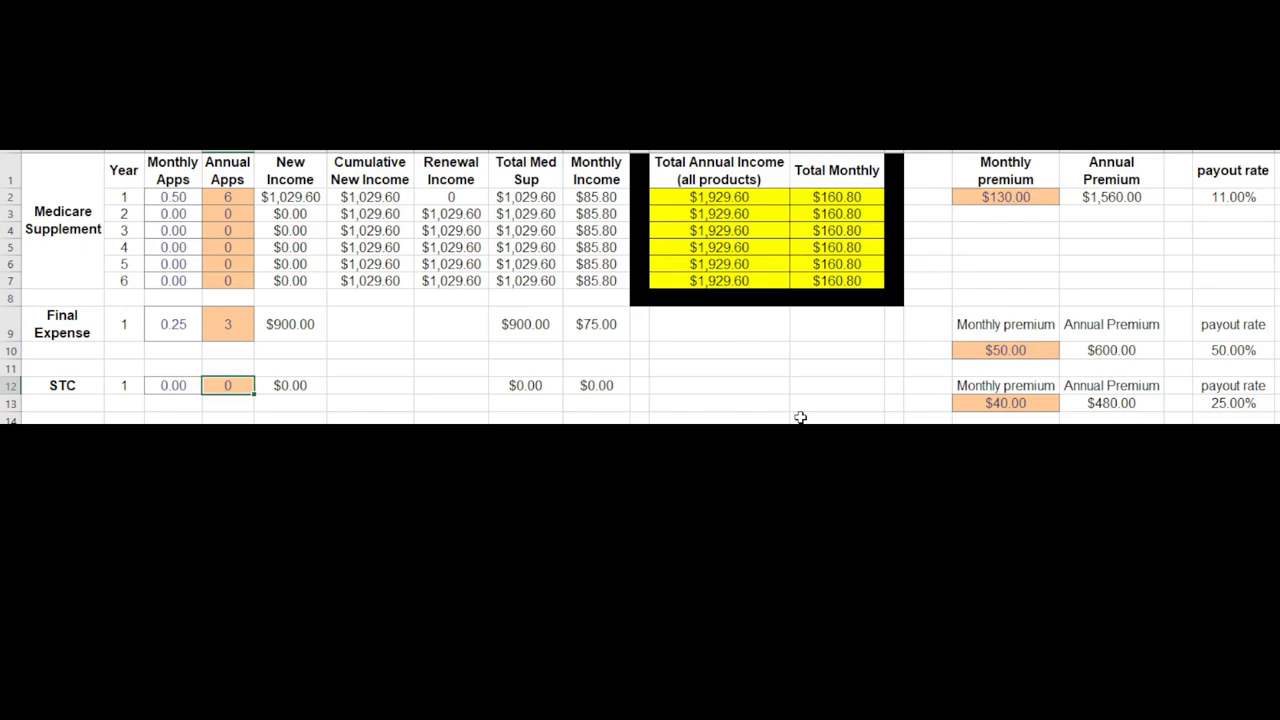
type("3")
key("Tab")
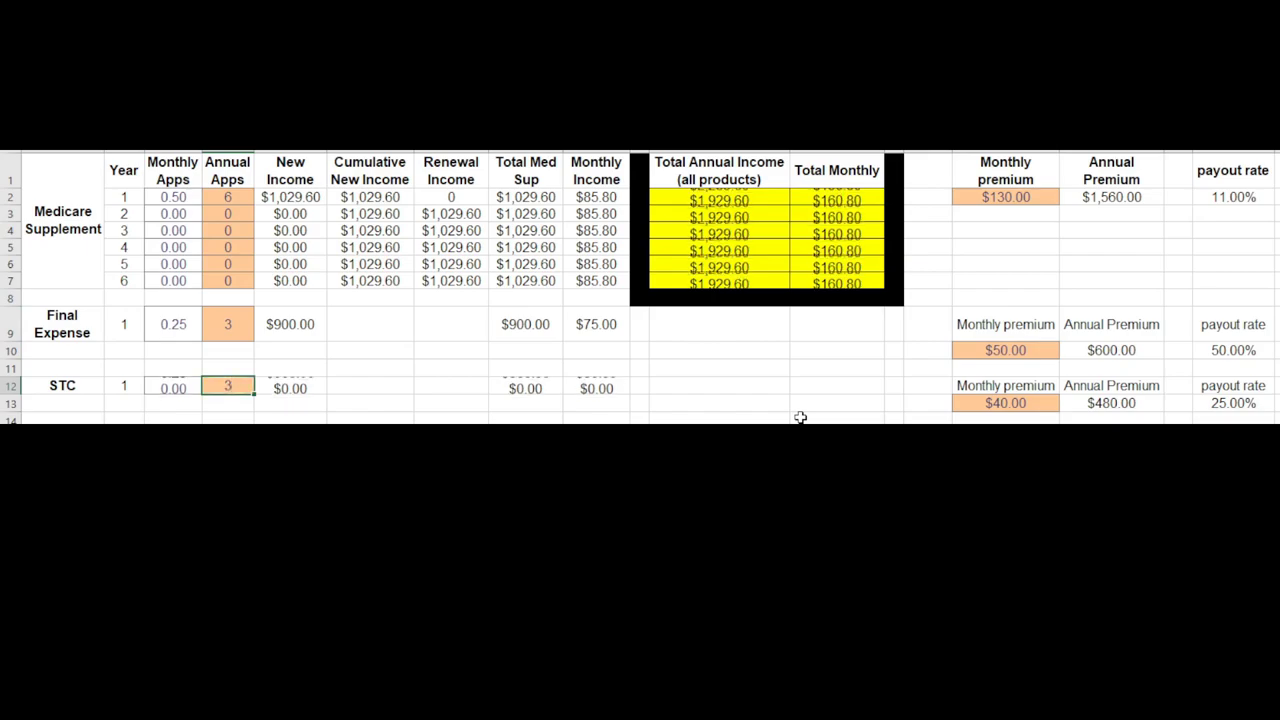
key("Right")
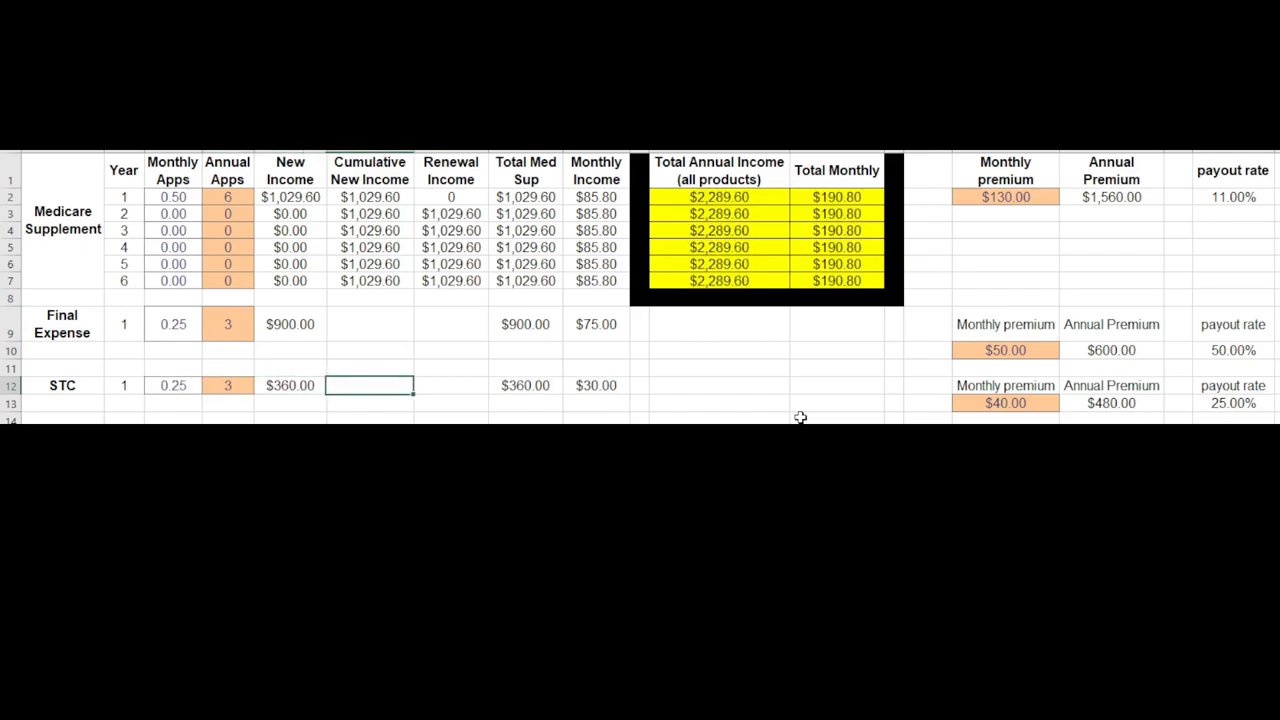
key("Left")
key("Left")
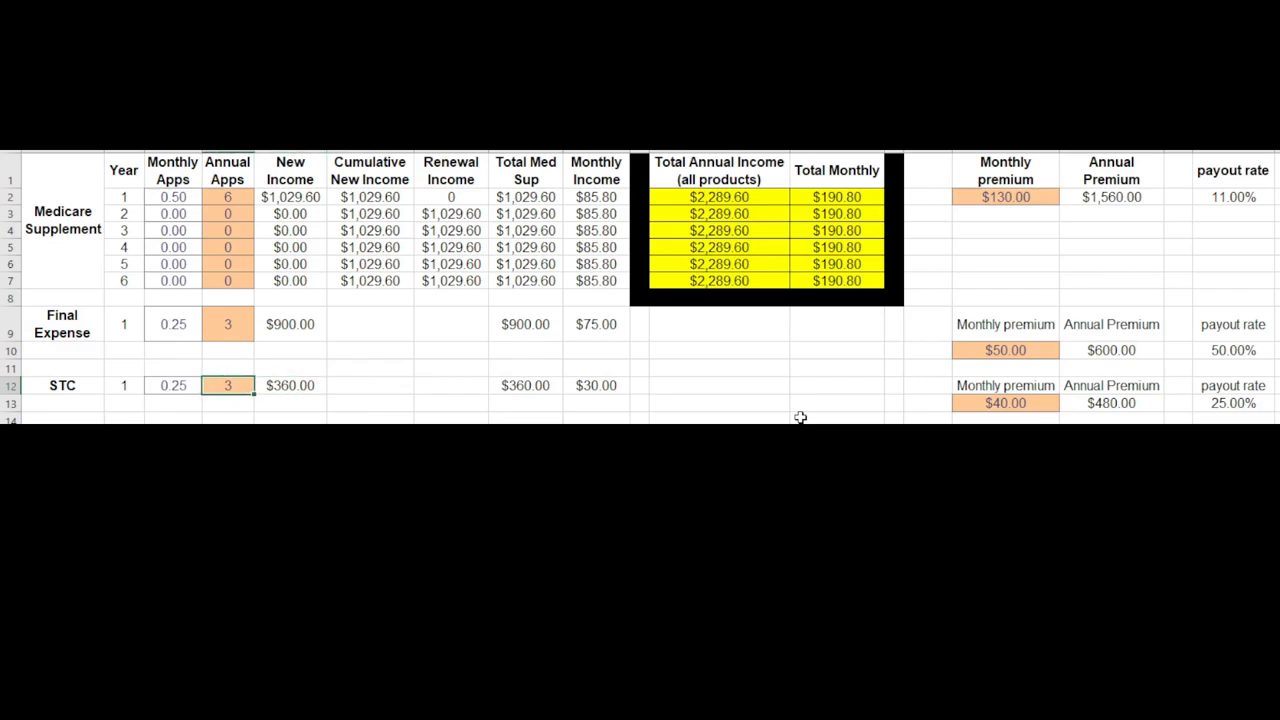
Step: Reset the STC Annual Apps to 0
type("0")
key("Tab")
key("Left")
Step: Set the Medicare Supplement Annual Apps for each of years 1 to 6 to 12
key("Up")
key("Up")
key("Up")
key("Up")
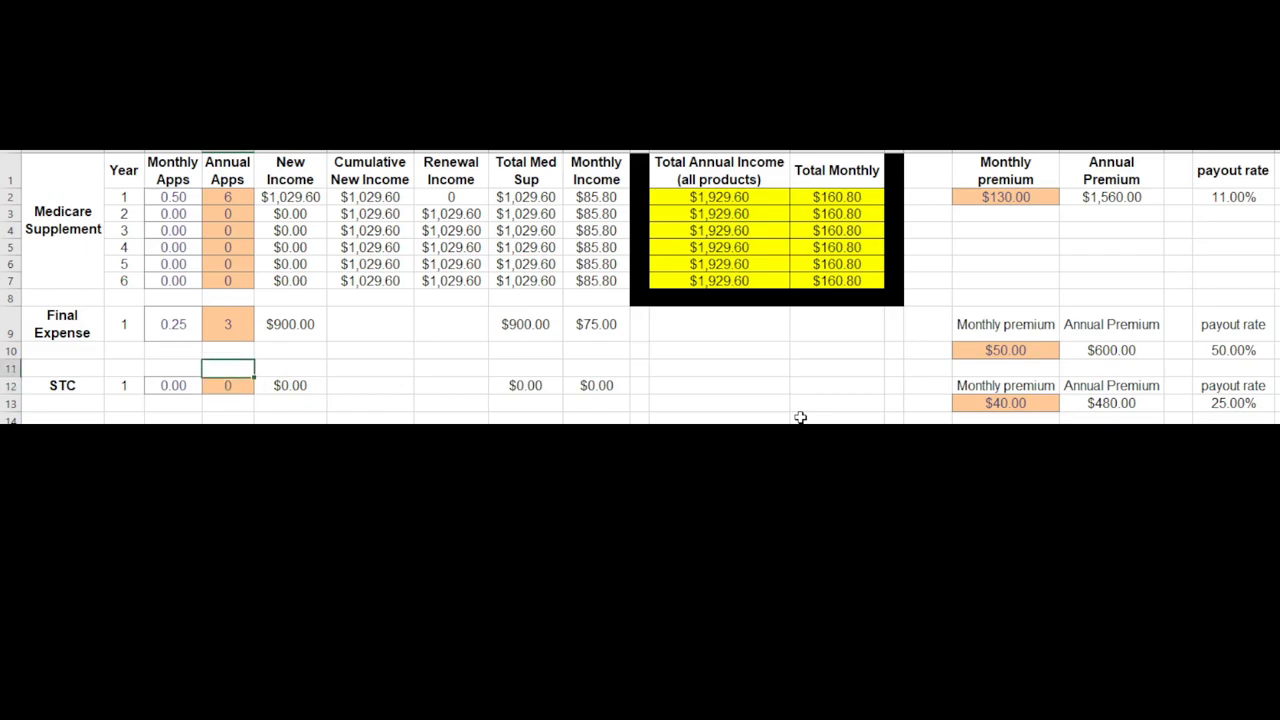
key("Down")
key("Up")
key("Up")
key("Up")
key("Up")
key("Up")
key("Up")
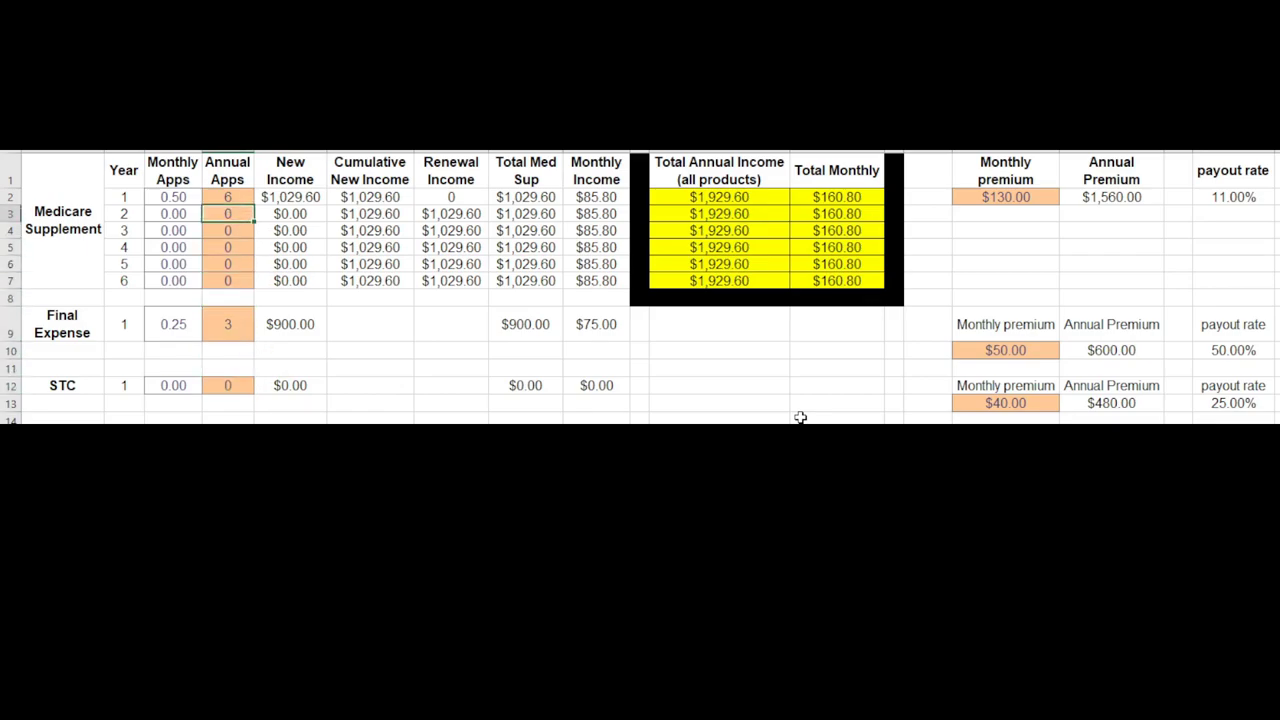
left_click(228, 194)
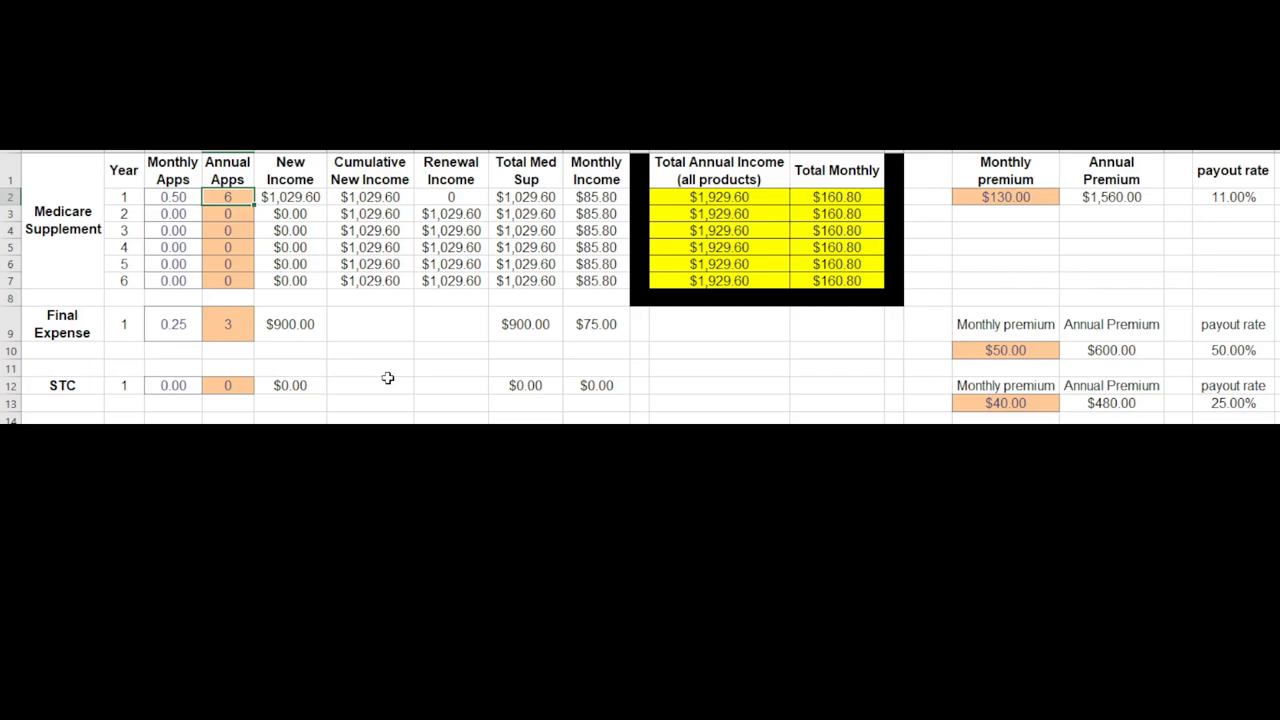
type("12")
key("Return")
type("12 12 12 12 12")
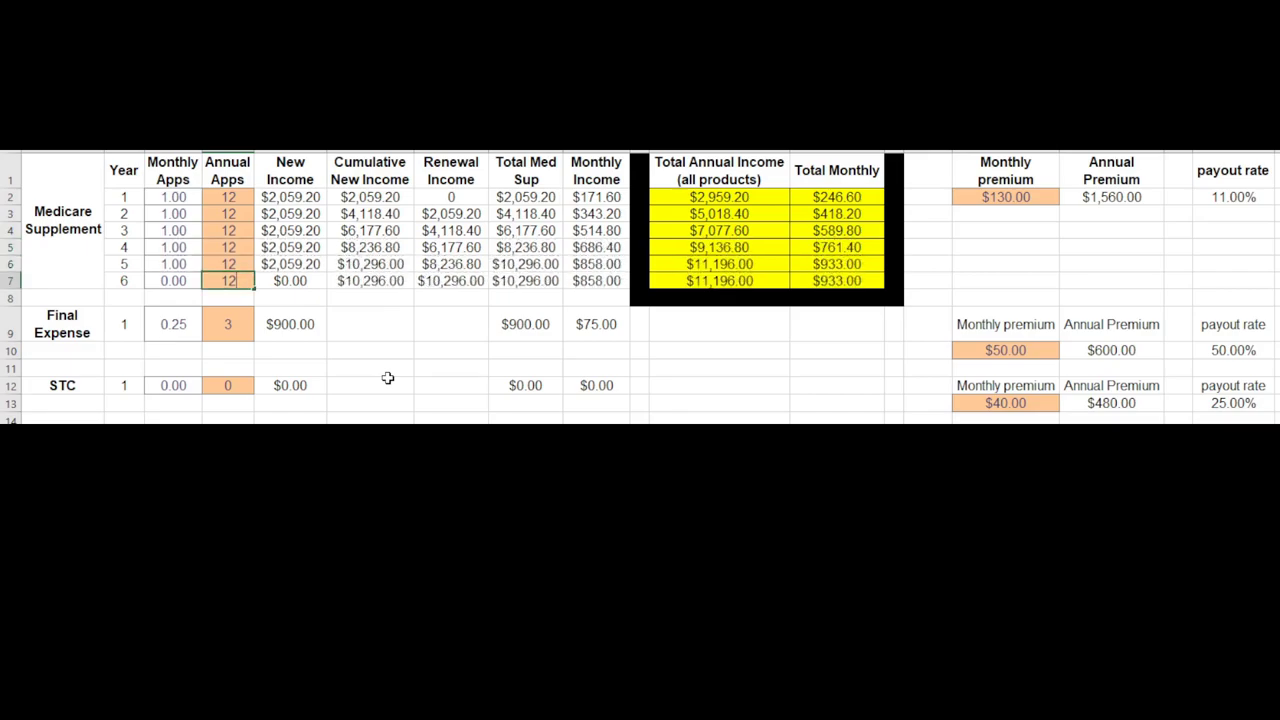
key("Return")
Step: Review the Medicare Supplement Annual Apps and the resulting Total Annual Income from year 6 back to year 1
key("Up")
key("Up")
key("Up")
key("Up")
key("Up")
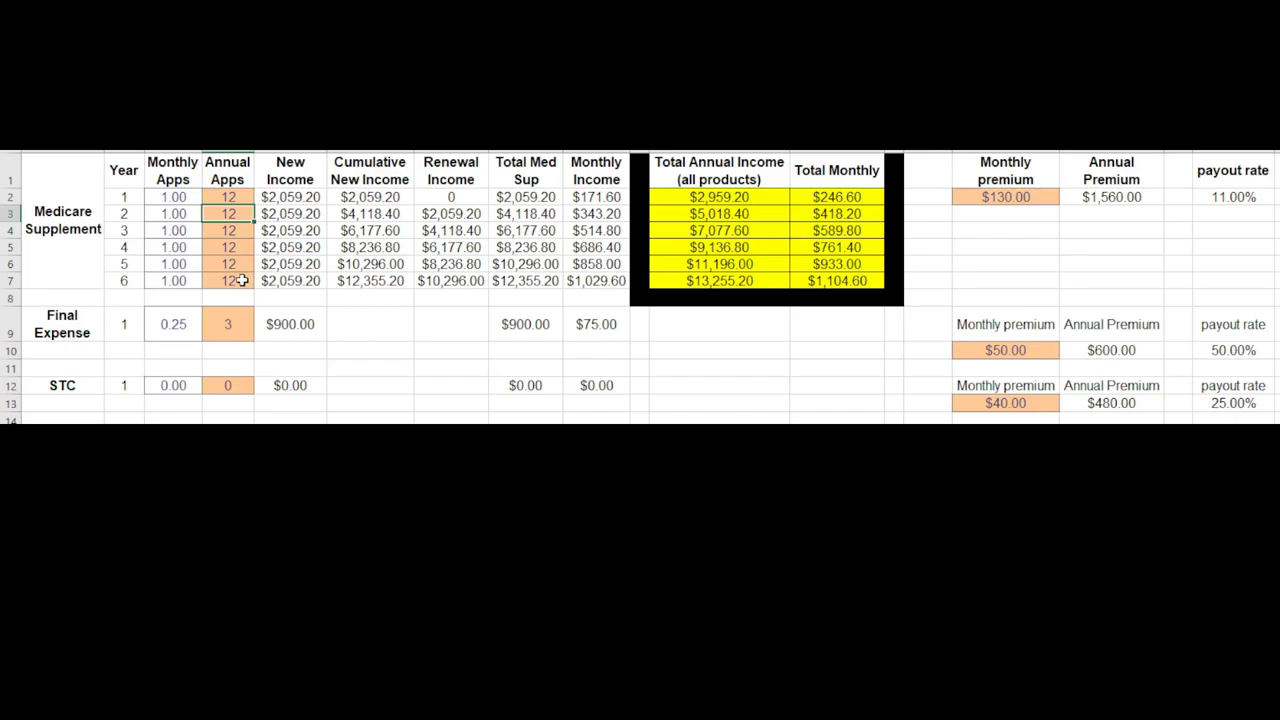
left_click(755, 281)
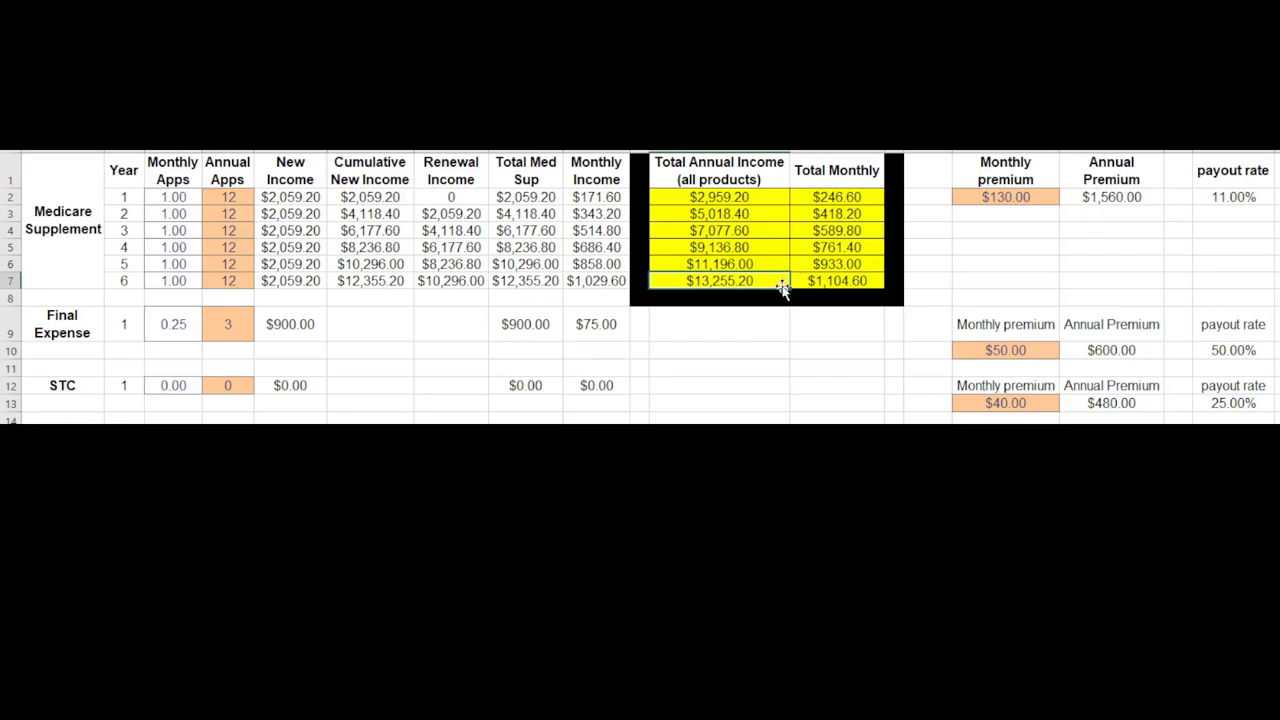
key("Up")
key("Up")
key("Up")
key("Up")
key("Up")
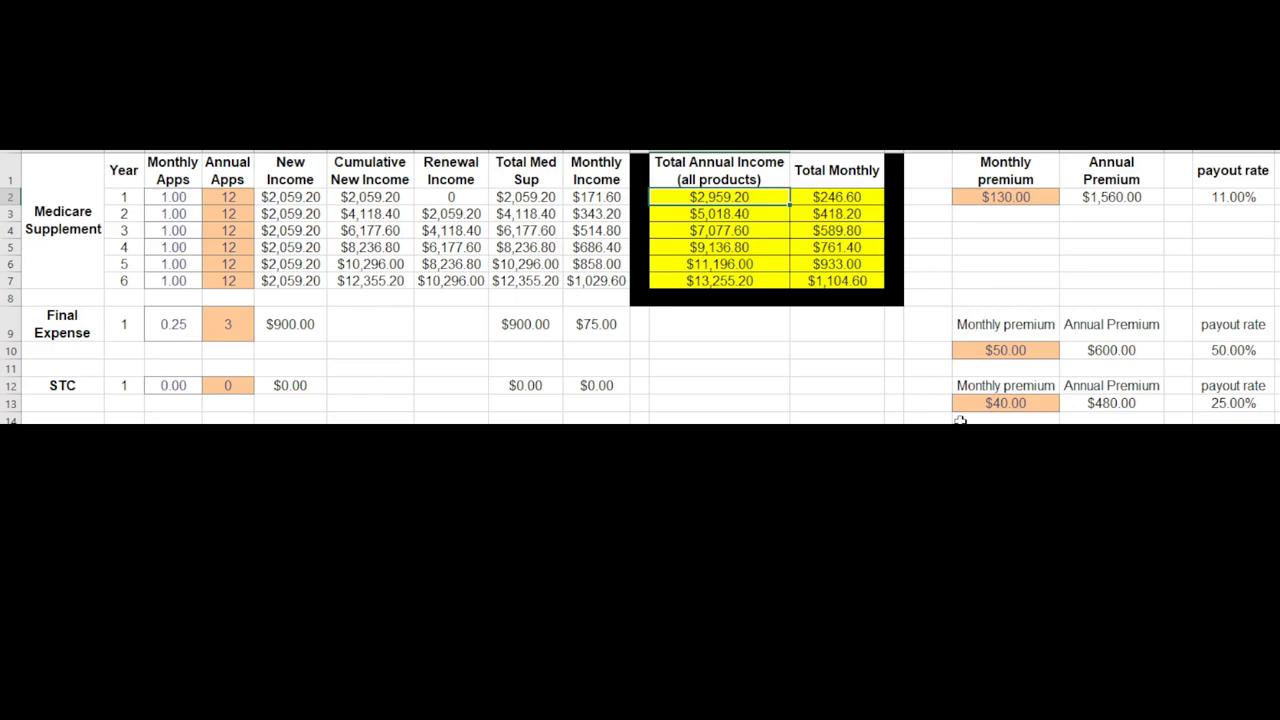
Step: Examine the payout rate used for Medicare Supplement
left_click(1246, 196)
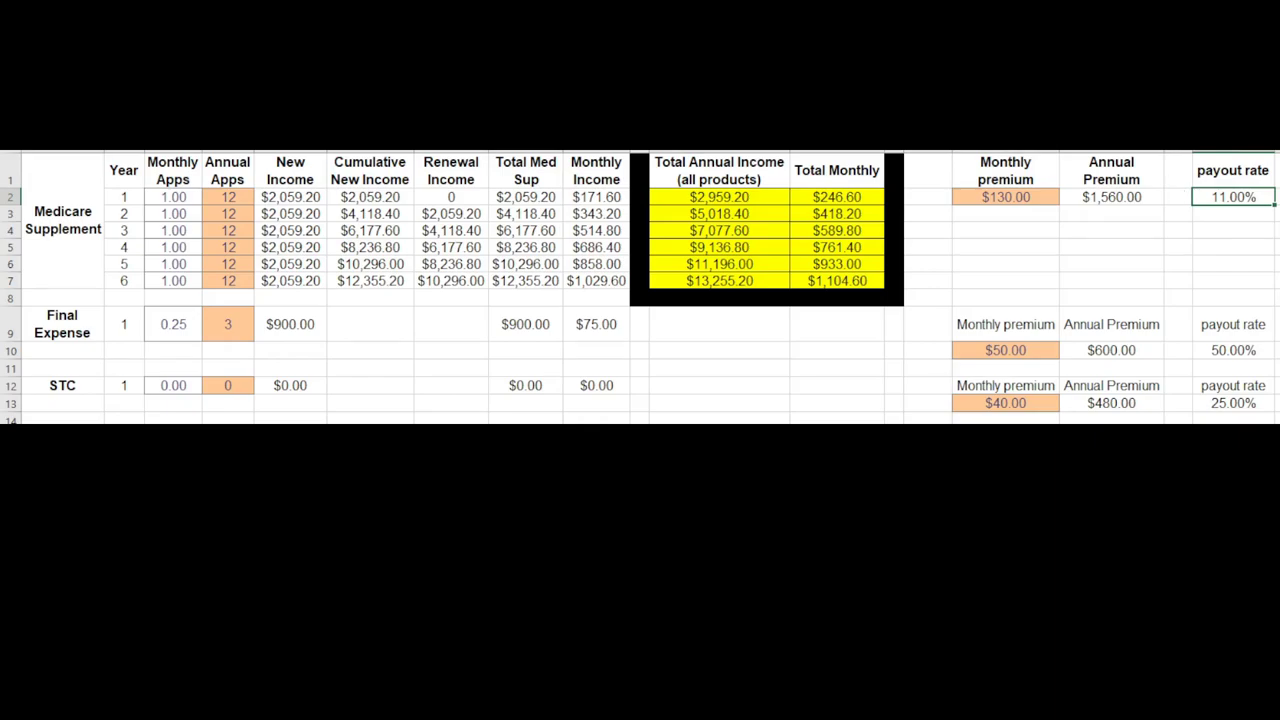
left_click(1184, 196)
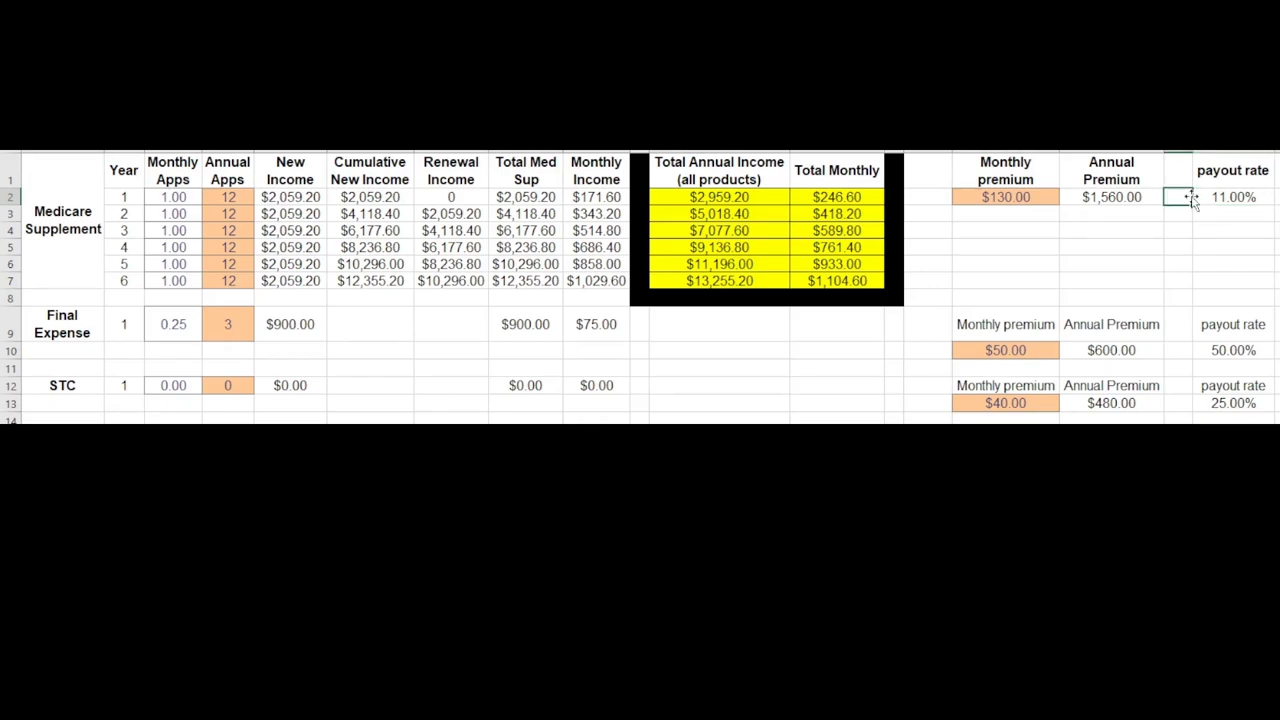
left_click(1217, 195)
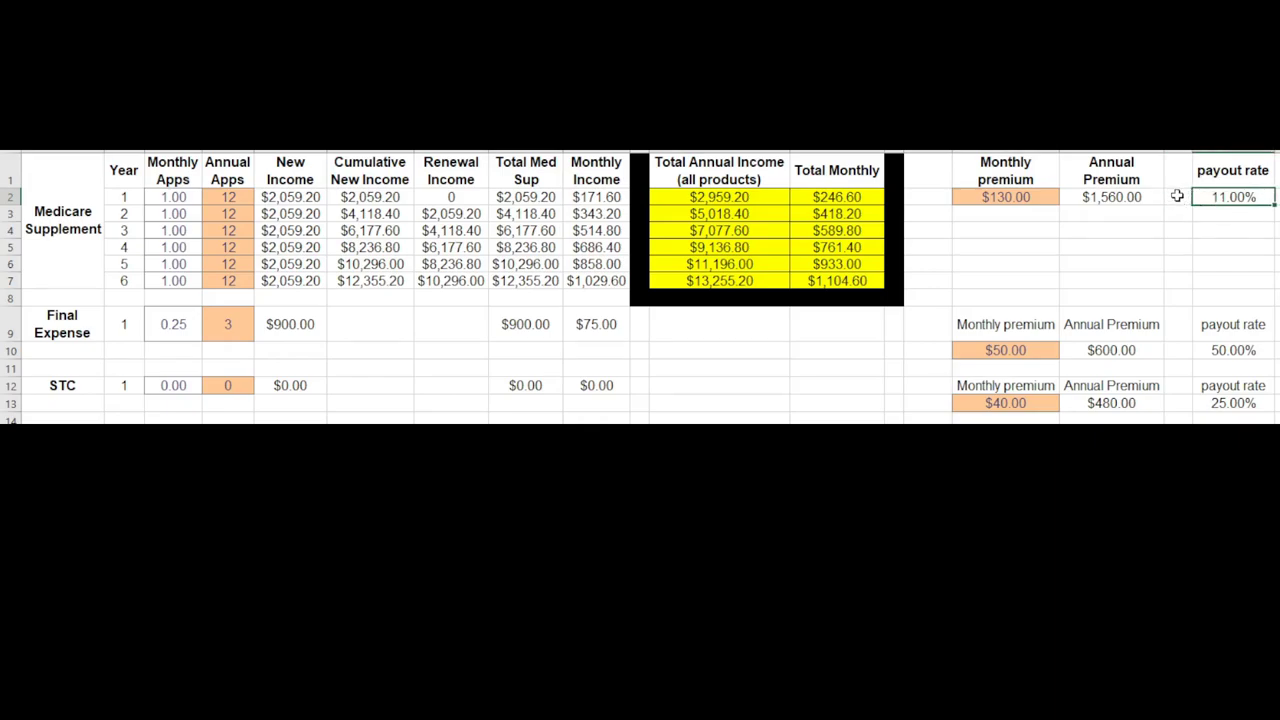
left_click(1178, 196)
left_click(1217, 196)
Step: Set the Medicare Supplement Annual Apps to 24 for year 1 and to 0 for years 2 to 6
key("Left")
key("Left")
key("Left")
key("Left")
key("Left")
key("Left")
key("Left")
key("Left")
key("Left")
key("Left")
key("Left")
key("Left")
key("Left")
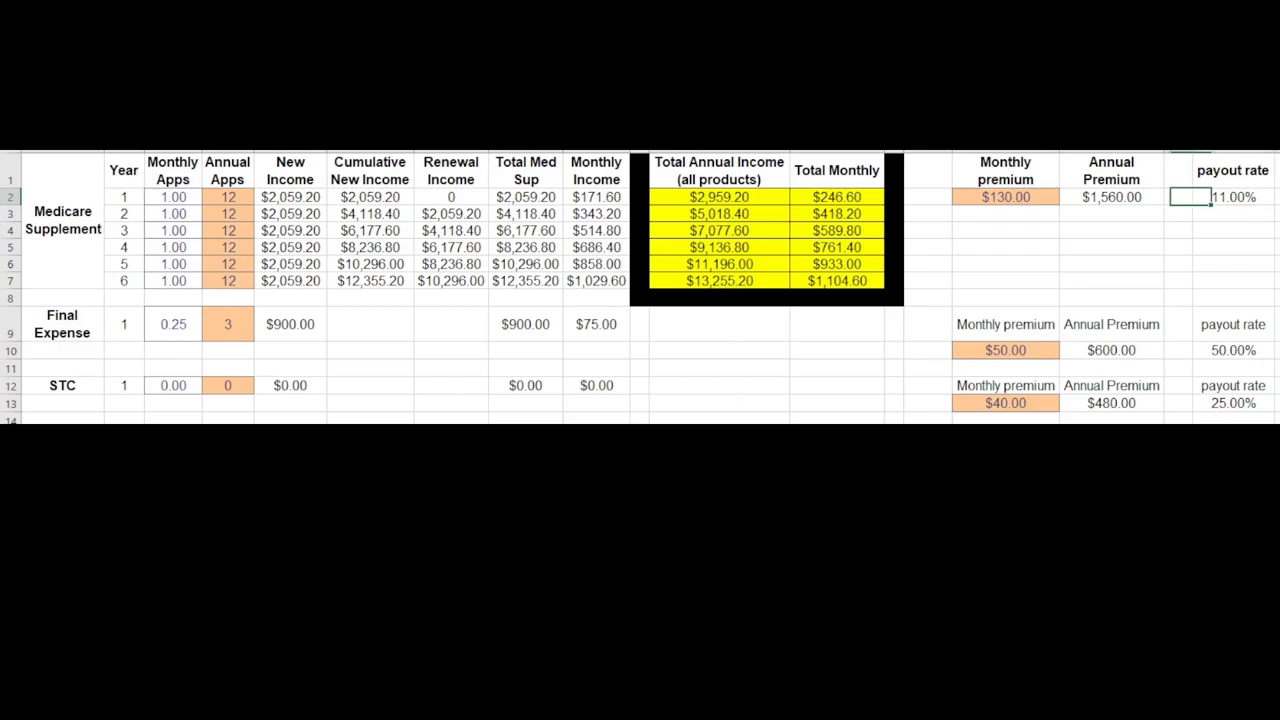
key("Left")
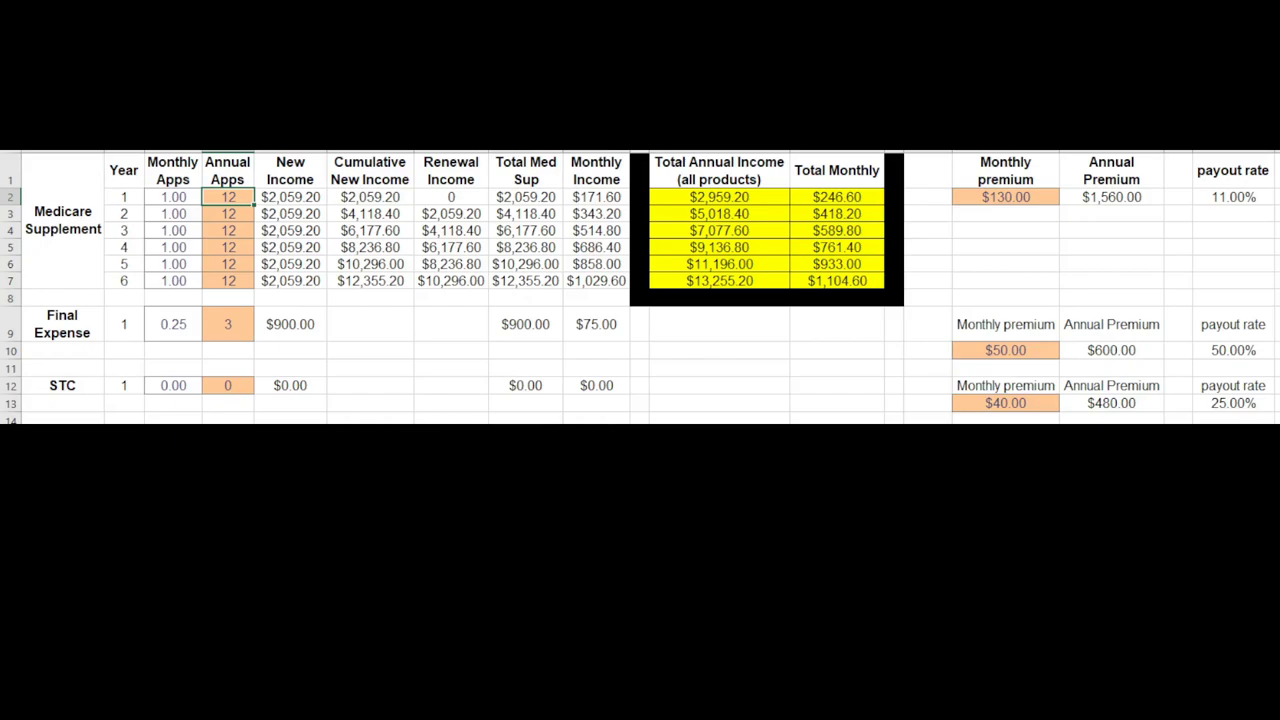
type("24")
key("Return")
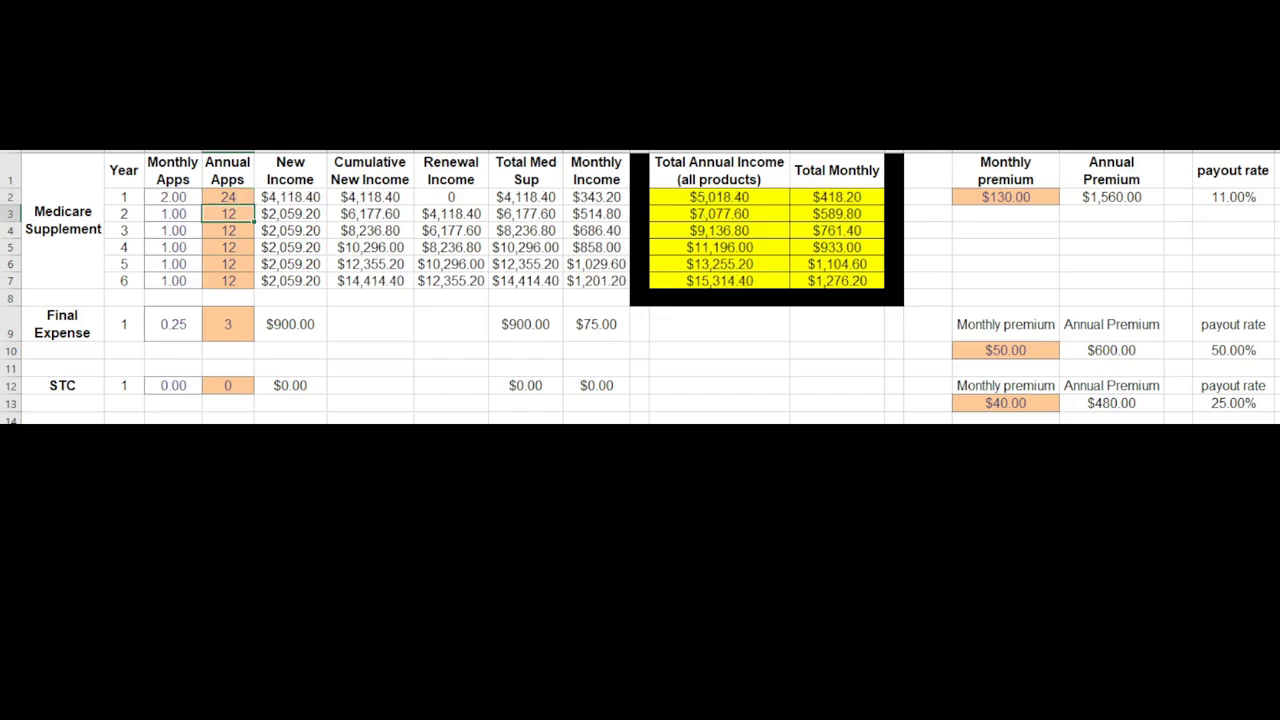
type("0 0 0 0 0")
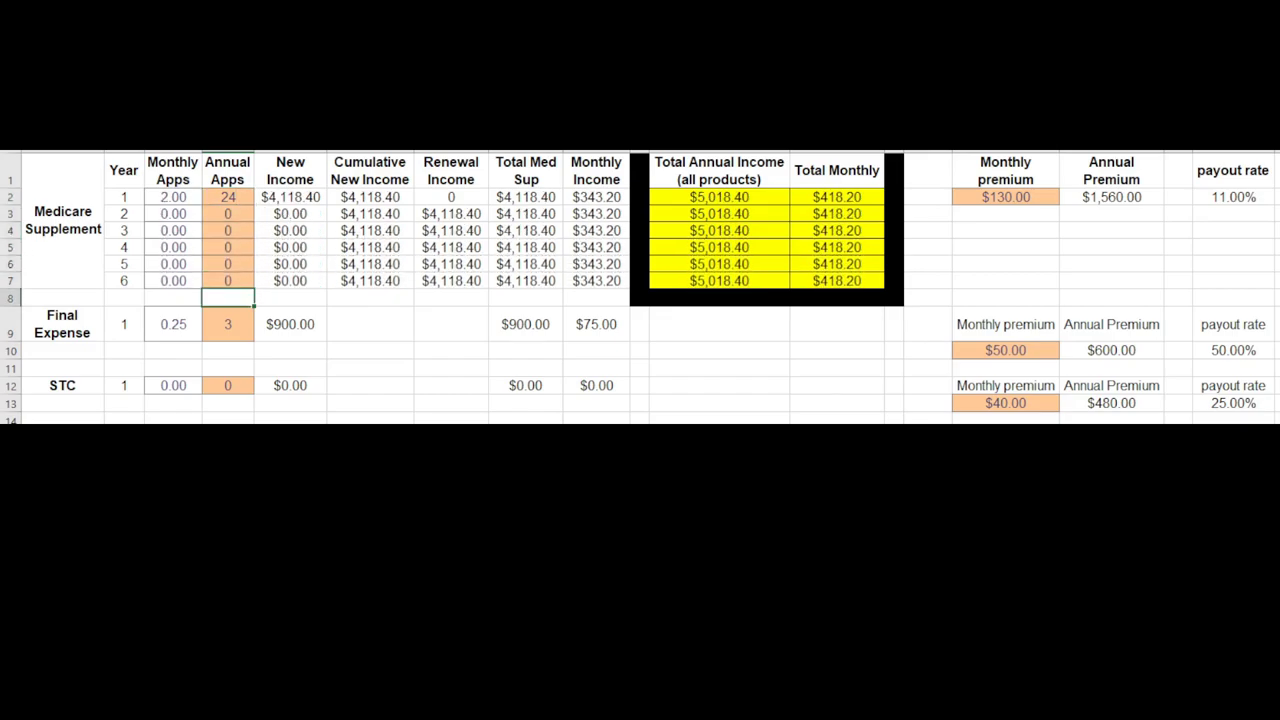
Step: Review the year 1 figures from Annual Apps across to Total Monthly and Total Annual Income
key("Up")
key("Up")
key("Up")
key("Up")
key("Up")
key("Up")
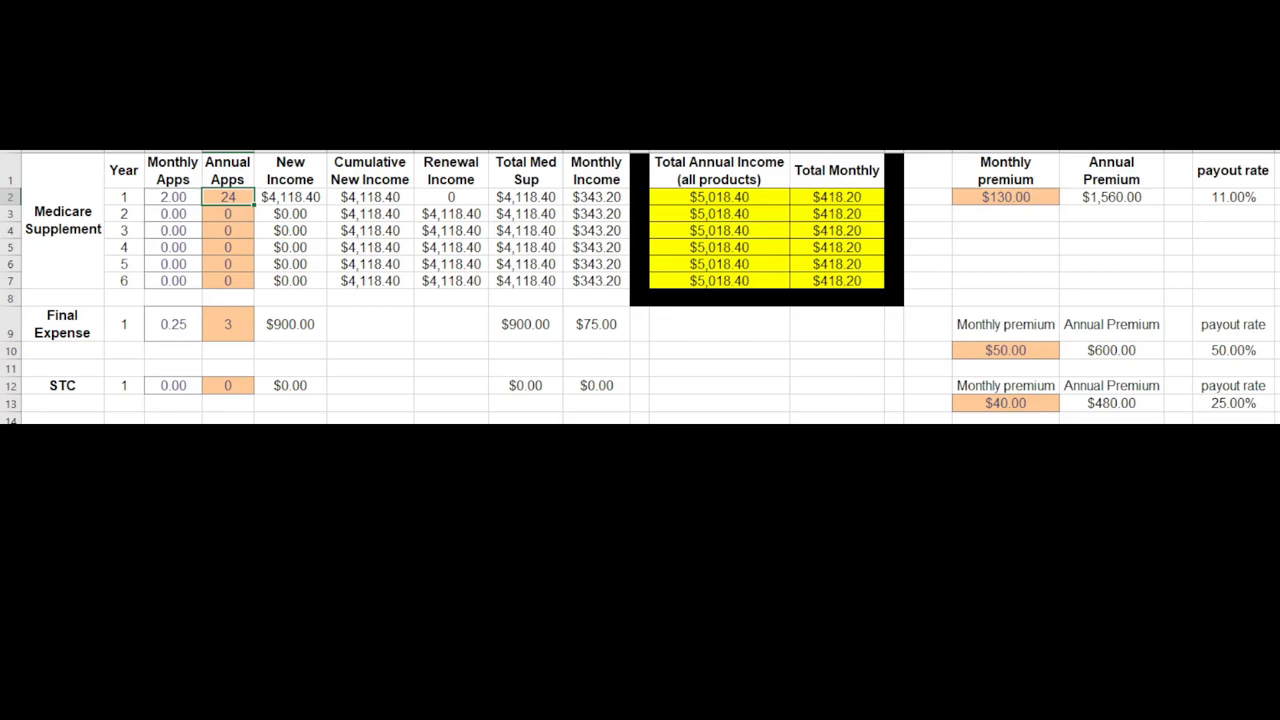
key("Right")
key("Right")
key("Right")
key("Right")
key("Right")
key("Right")
key("Right")
key("Right")
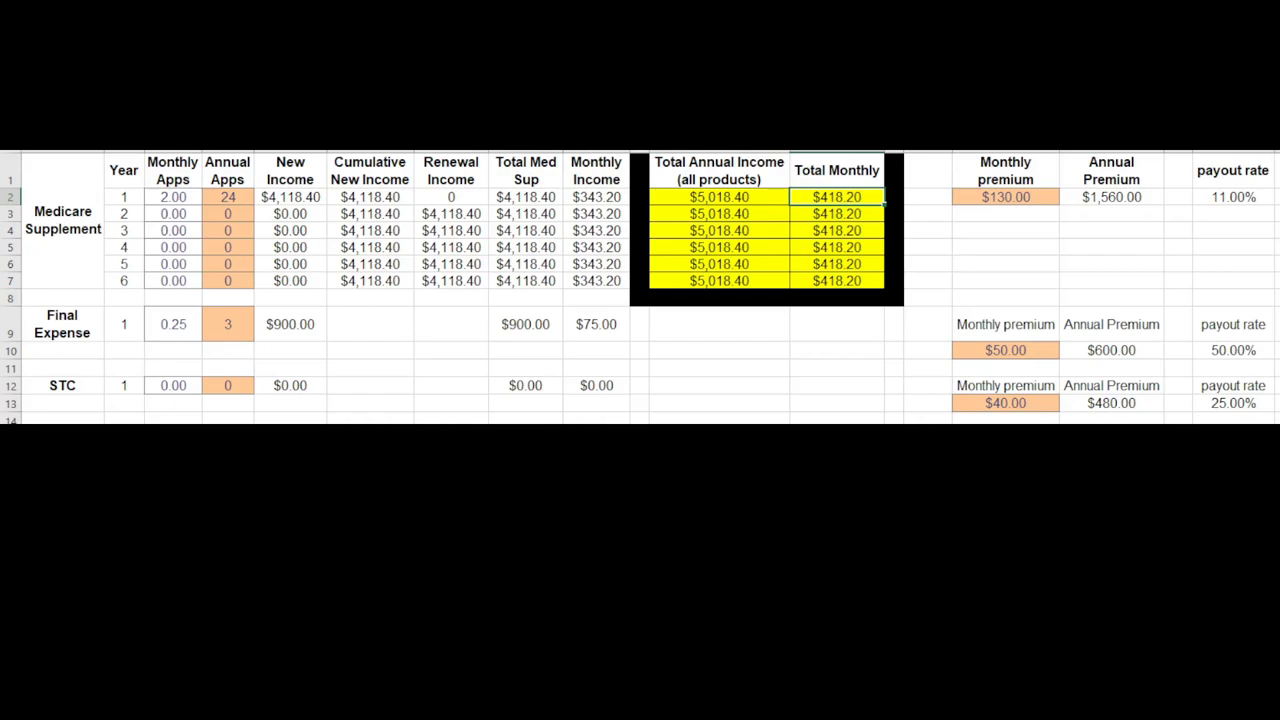
key("Left")
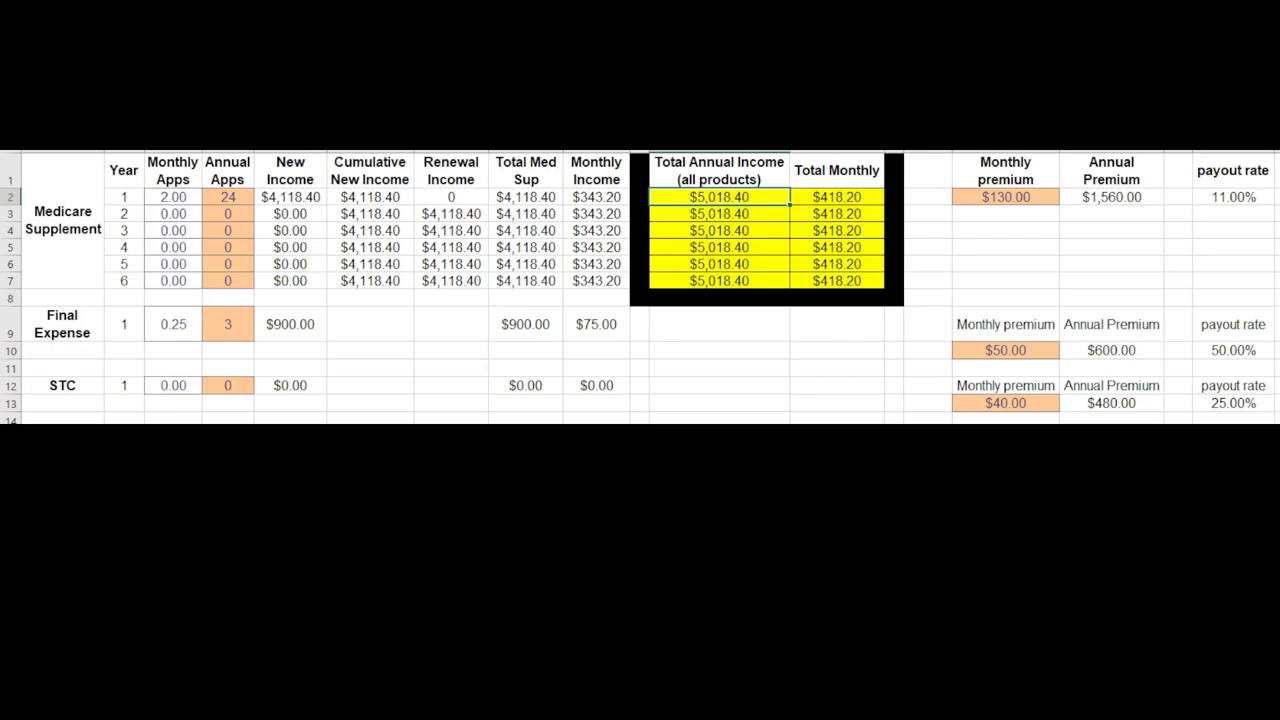
Step: Set the Medicare Supplement Annual Apps for year 2 to 24
key("Left")
key("Left")
key("Left")
key("Left")
key("Left")
key("Left")
key("Left")
key("Down")
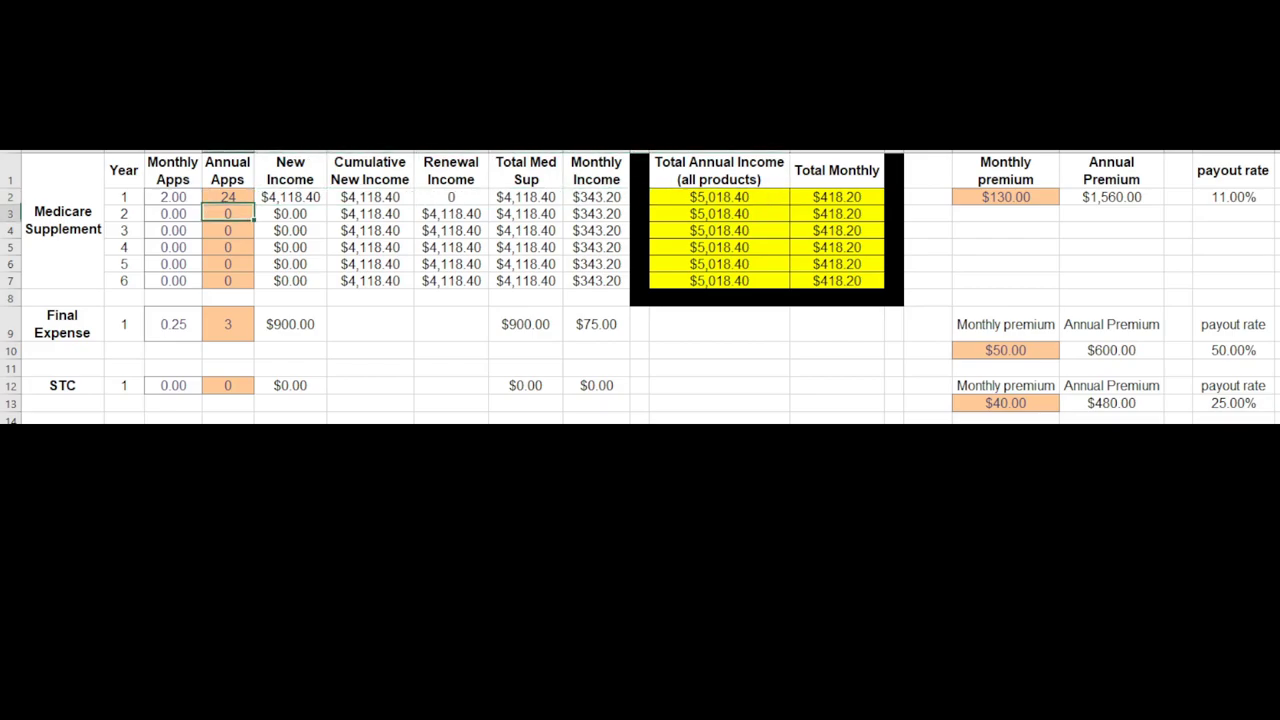
type("24")
key("Return")
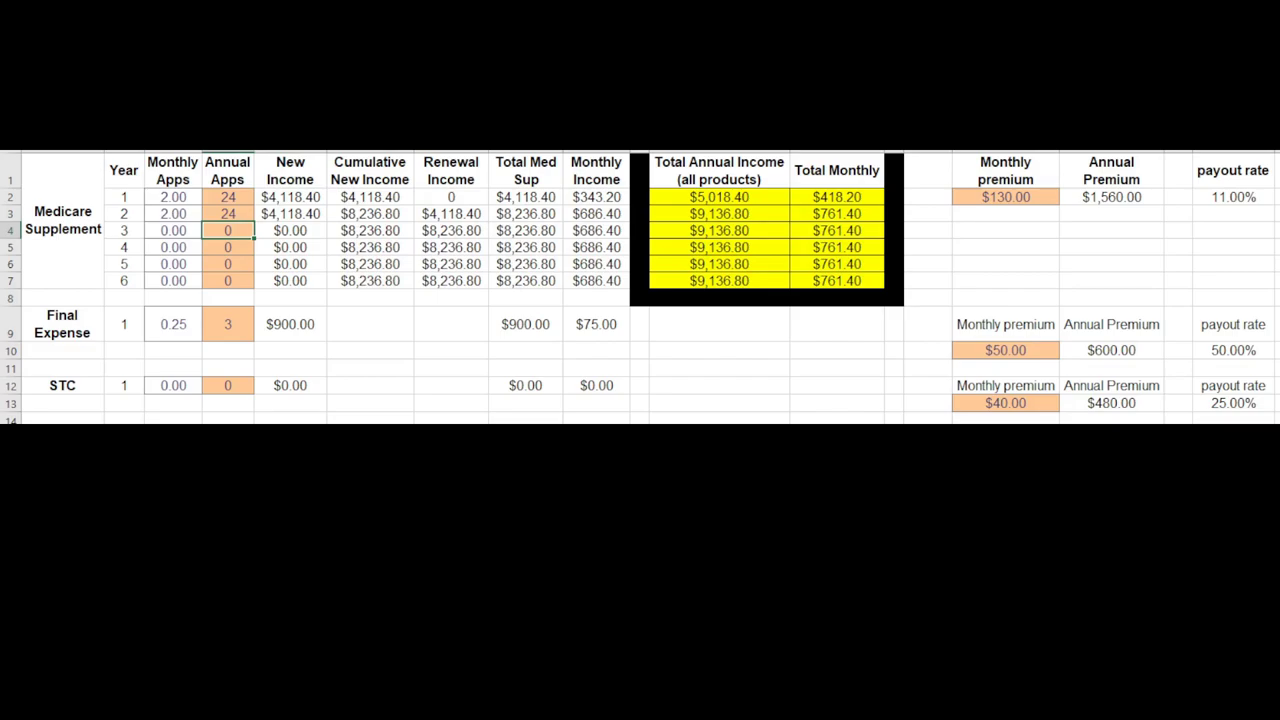
Step: Review the year 2 figures from Annual Apps across to Total Annual Income
key("Up")
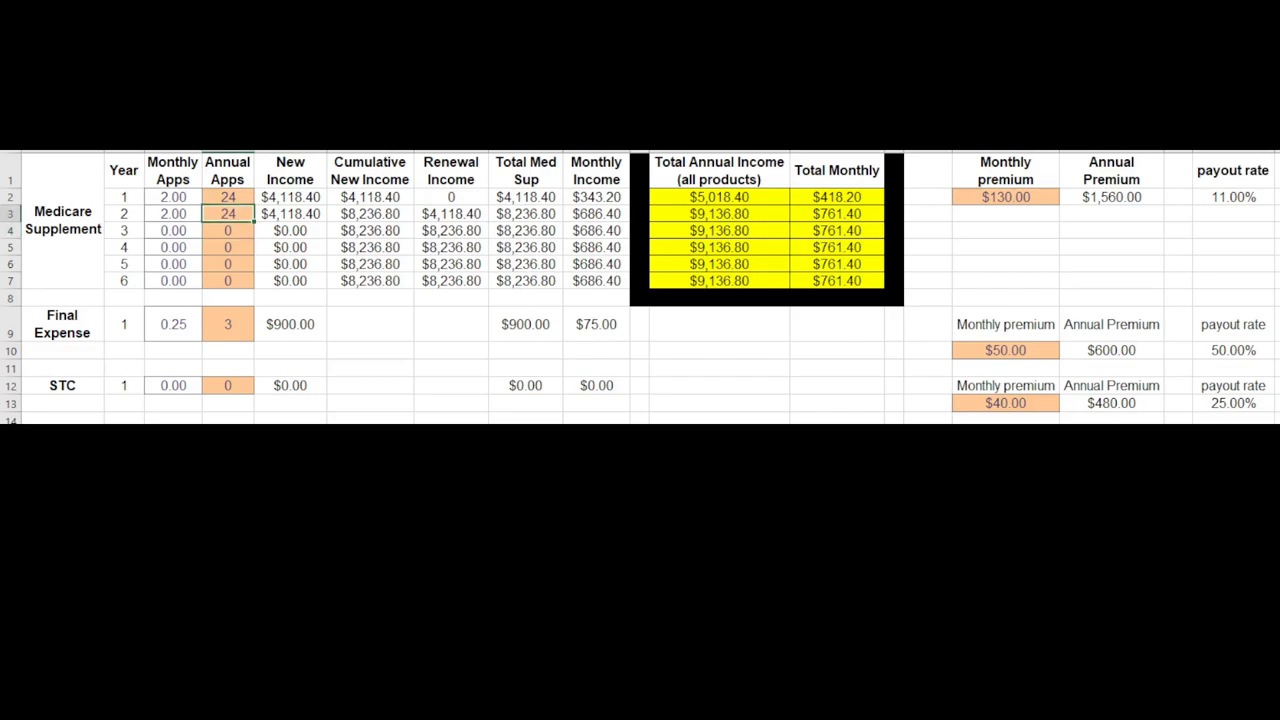
key("Right")
key("Right")
key("Right")
key("Right")
key("Right")
key("Right")
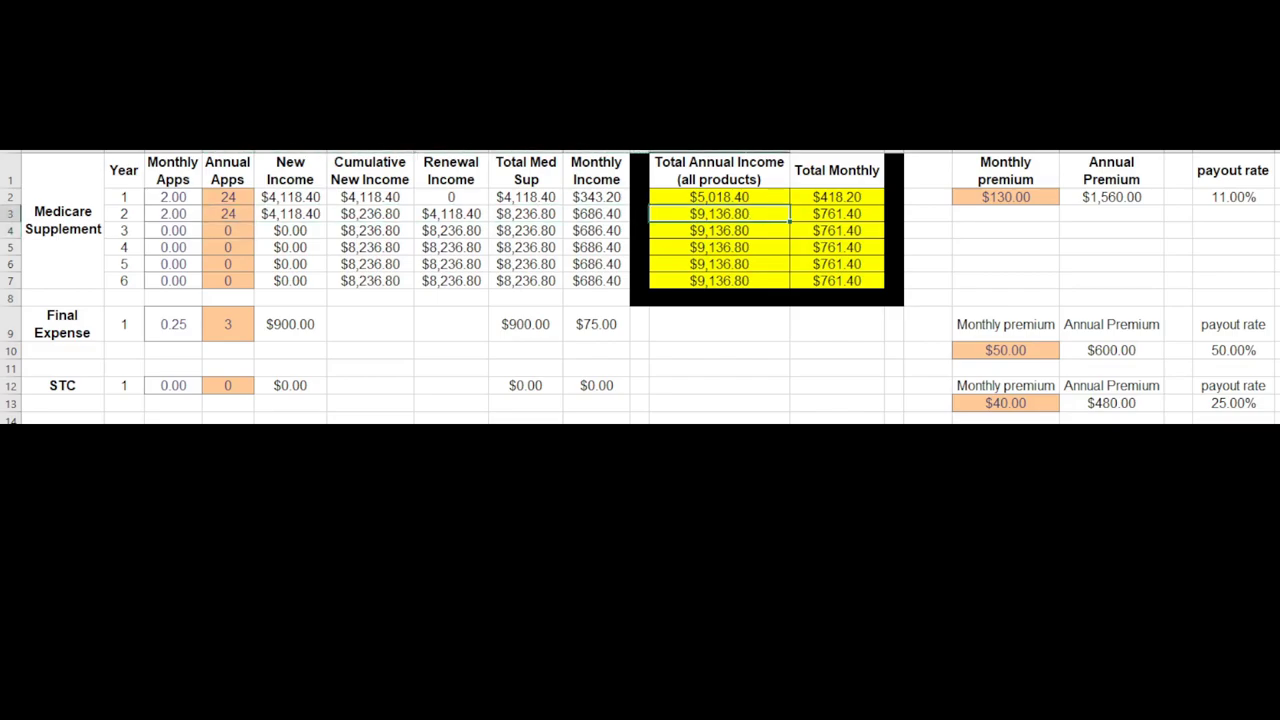
Step: Review the Total Annual Income for years 3 to 6, the year 2 Annual Apps and the Year column
left_click(737, 230)
left_click(740, 245)
left_click(741, 264)
left_click(745, 280)
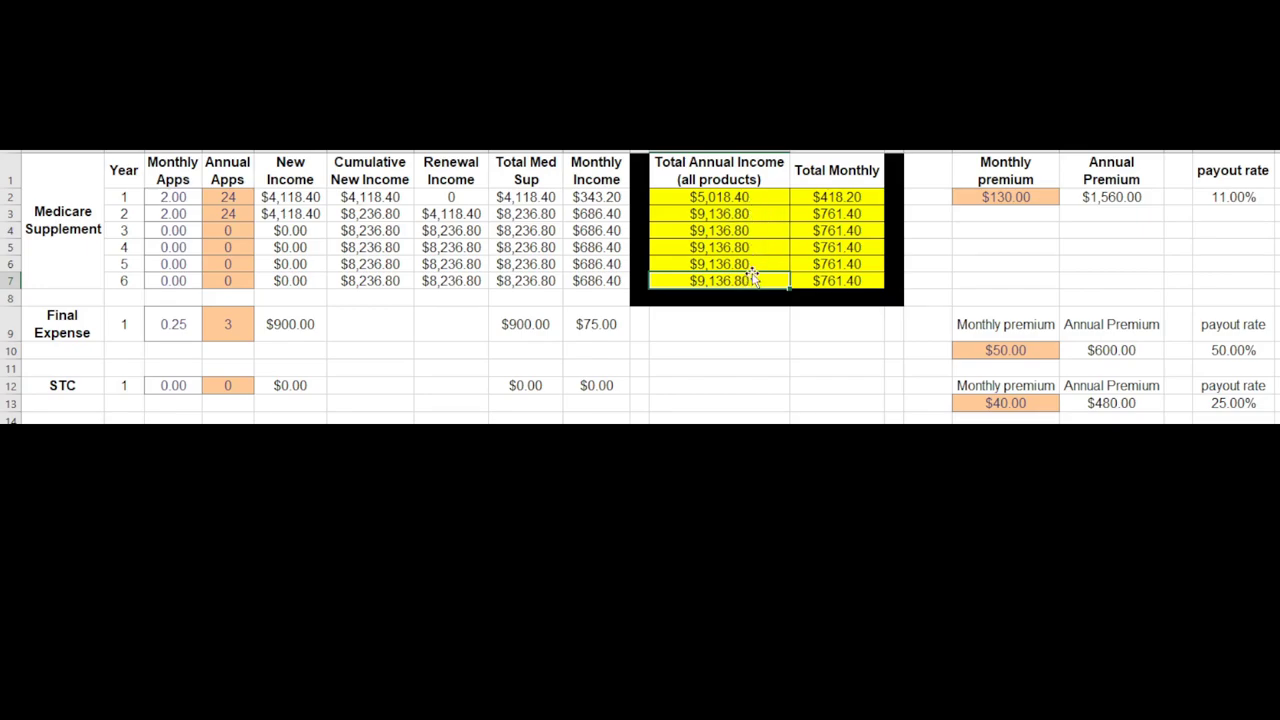
left_click(230, 215)
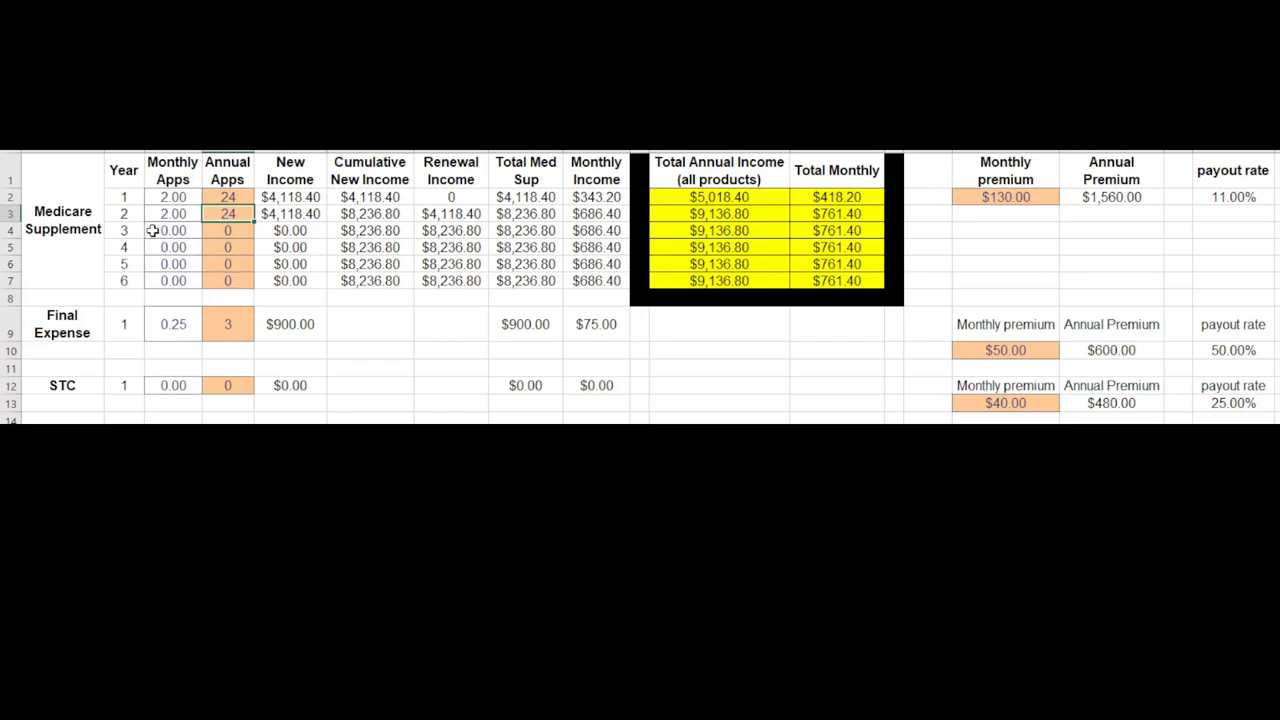
left_click(124, 214)
left_click(126, 231)
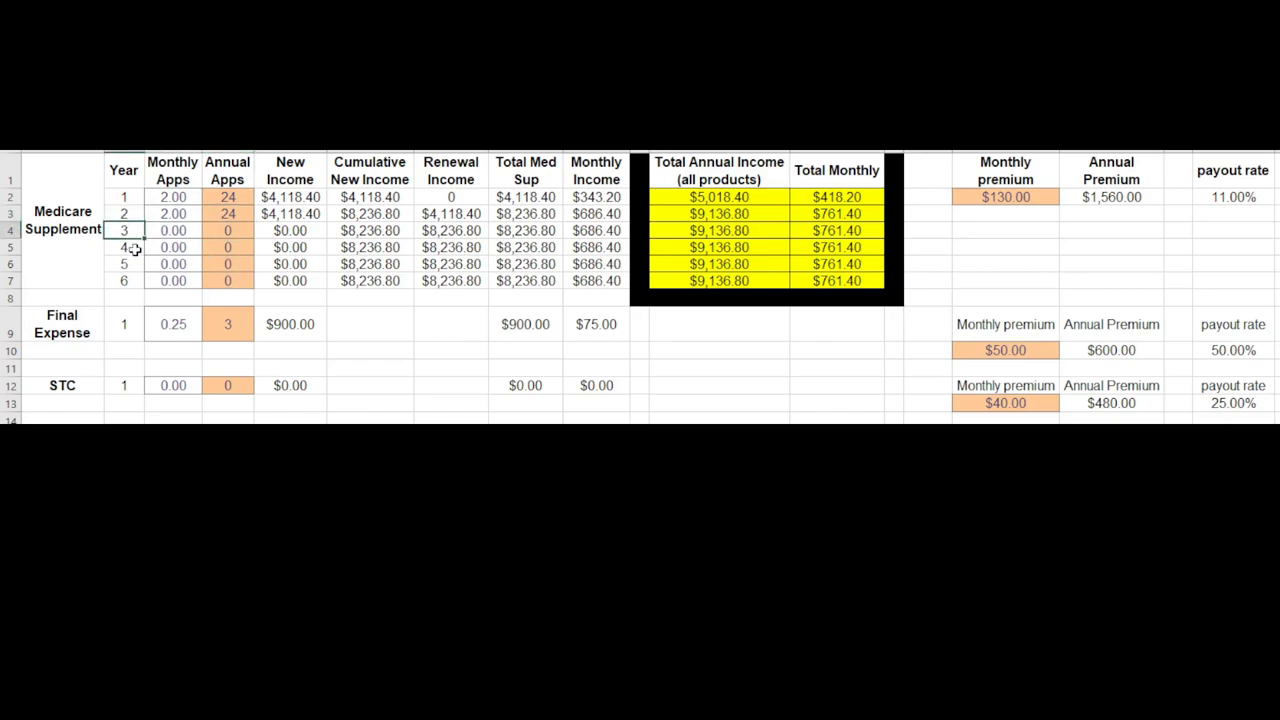
left_click(130, 248)
left_click(134, 282)
left_click(138, 296)
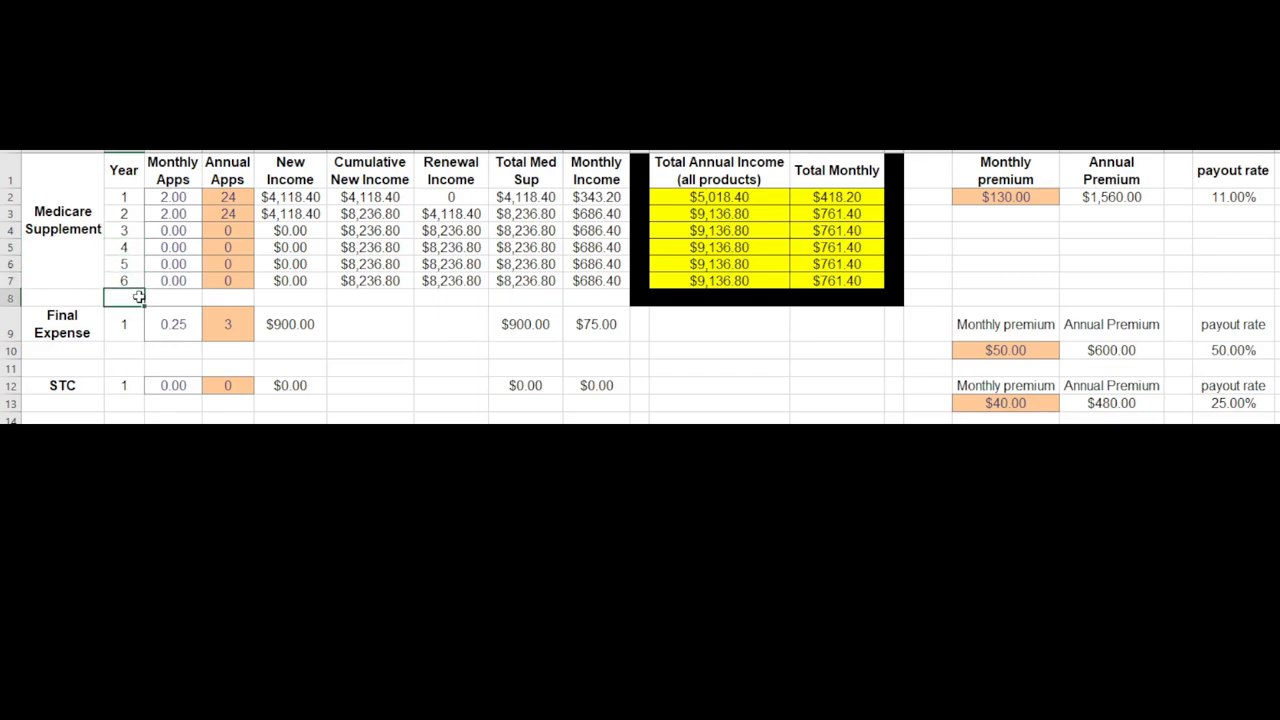
Step: Set the Medicare Supplement Annual Apps to 24 for each of years 3 to 6
left_click(228, 213)
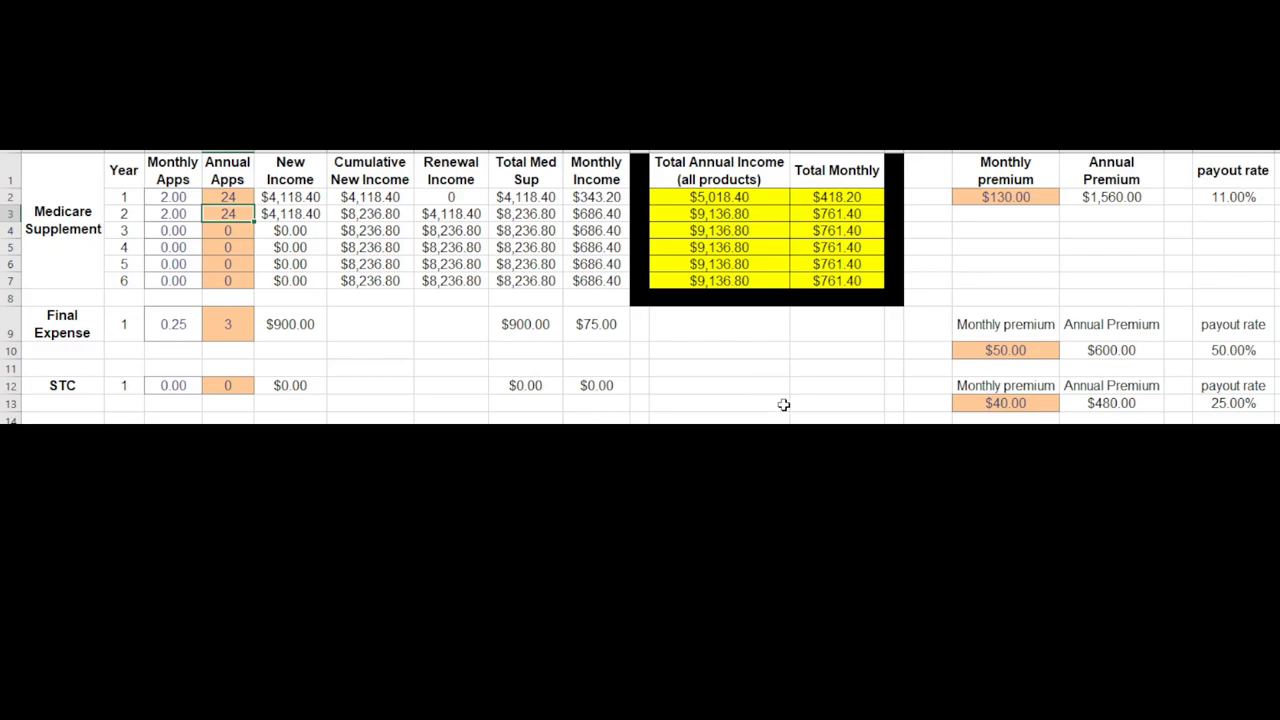
key("Down")
type("2")
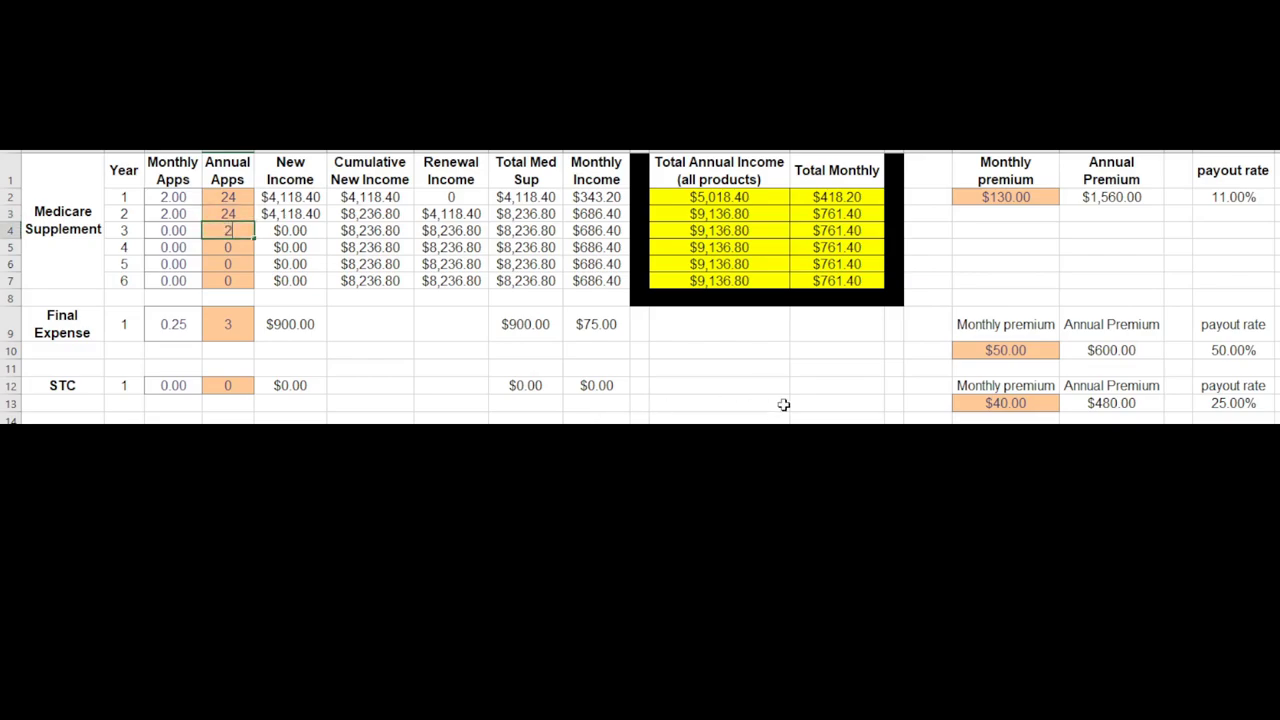
type("4")
key("Return")
type("24")
key("Return")
type("24")
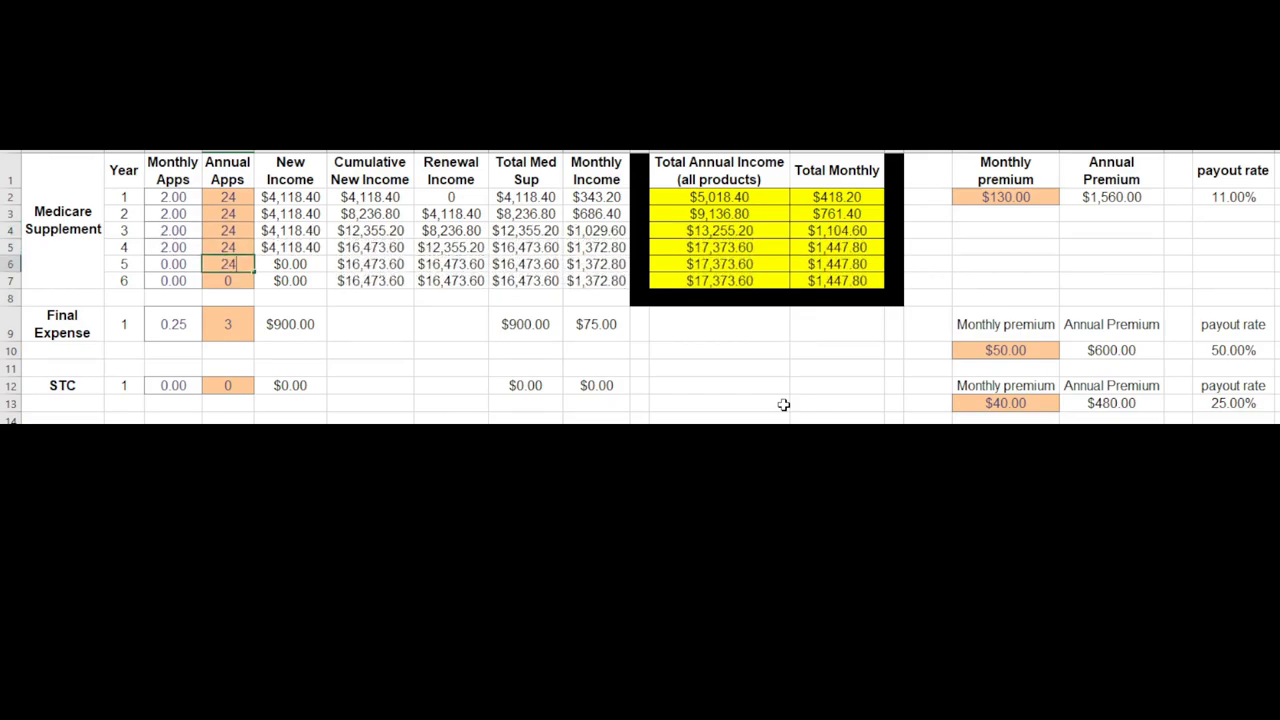
key("Return")
type("24")
Step: Review the year 6 figures from New Income across to Total Annual Income and Total Monthly
key("Right")
key("Right")
key("Right")
key("Right")
key("Right")
key("Right")
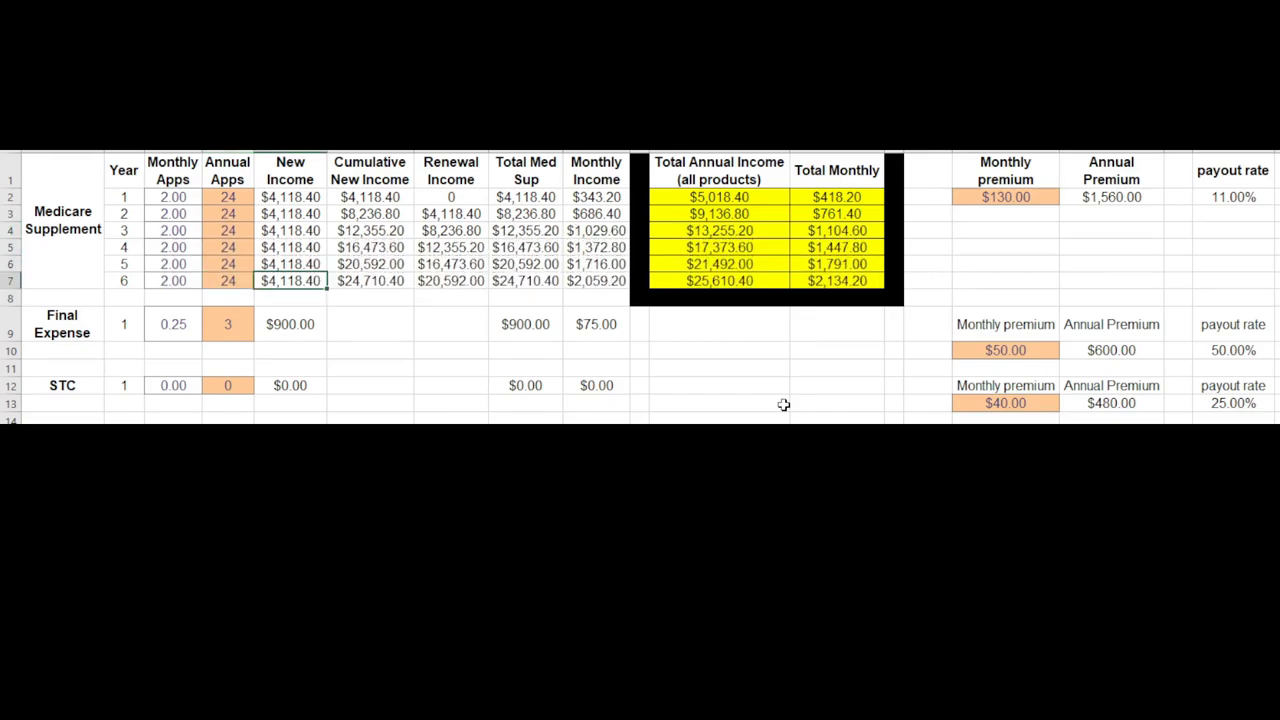
key("Right")
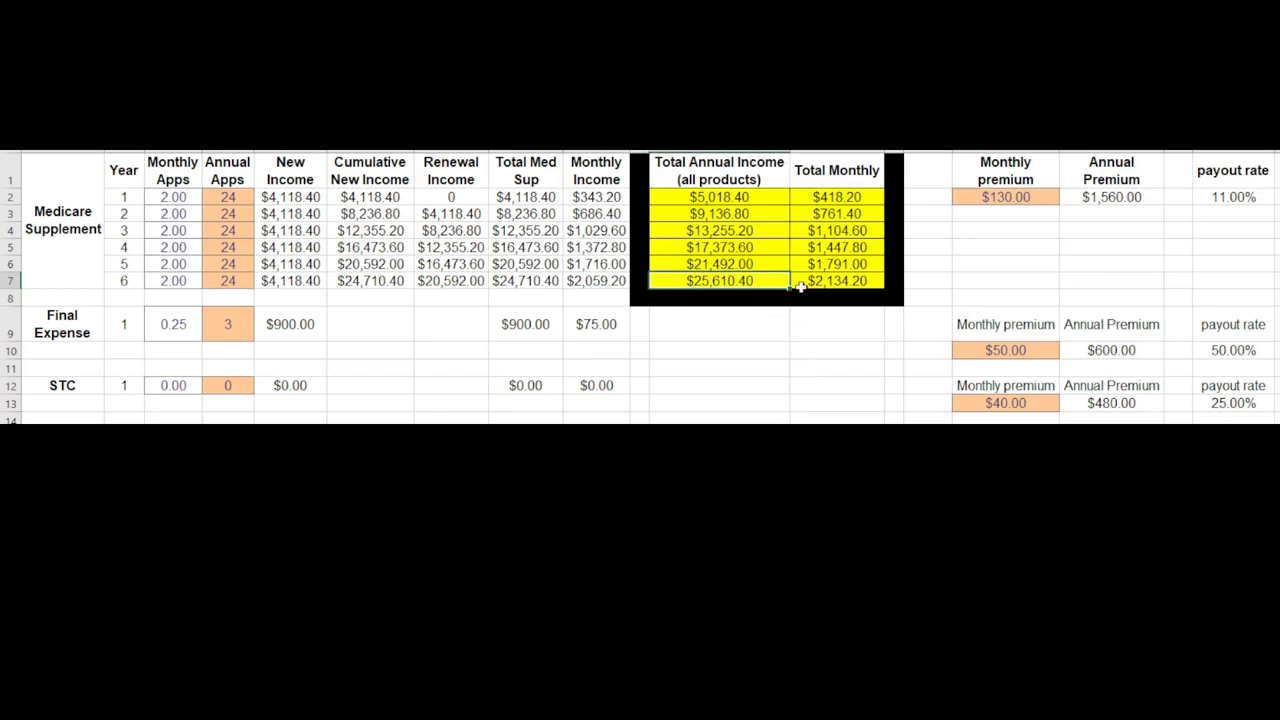
left_click(840, 278)
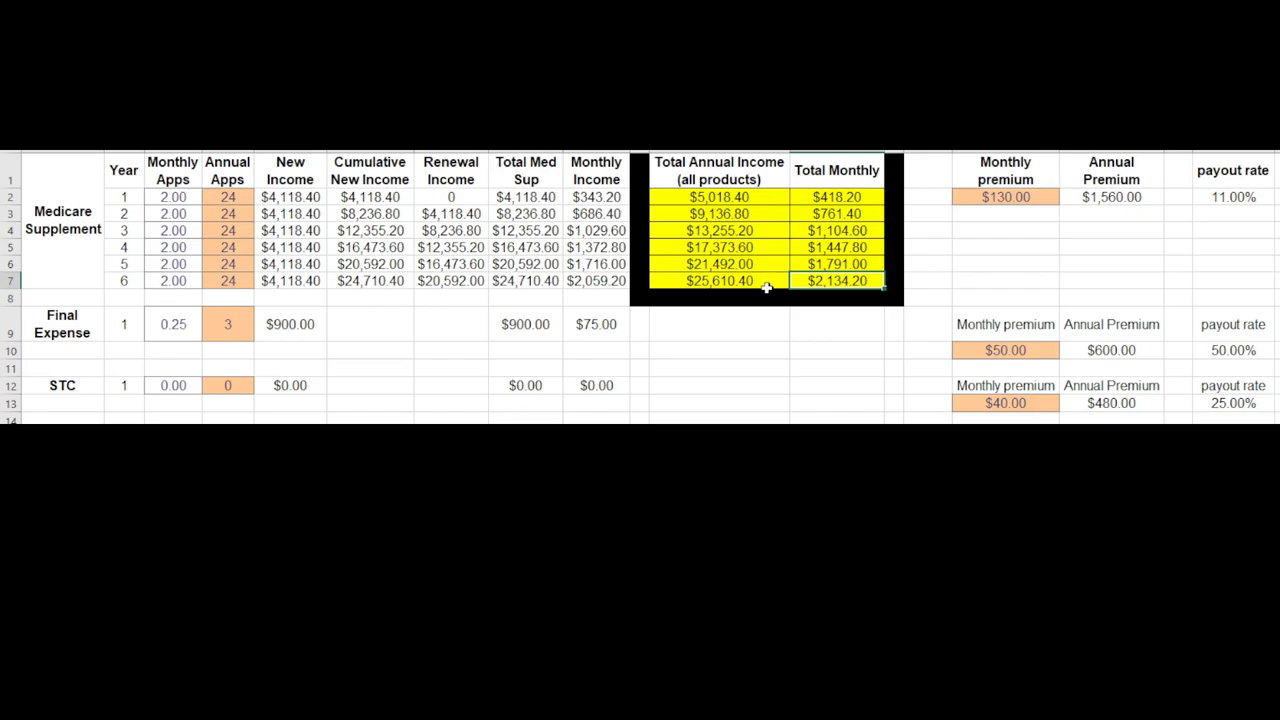
Step: Set the Final Expense Annual Apps to 10
left_click(227, 324)
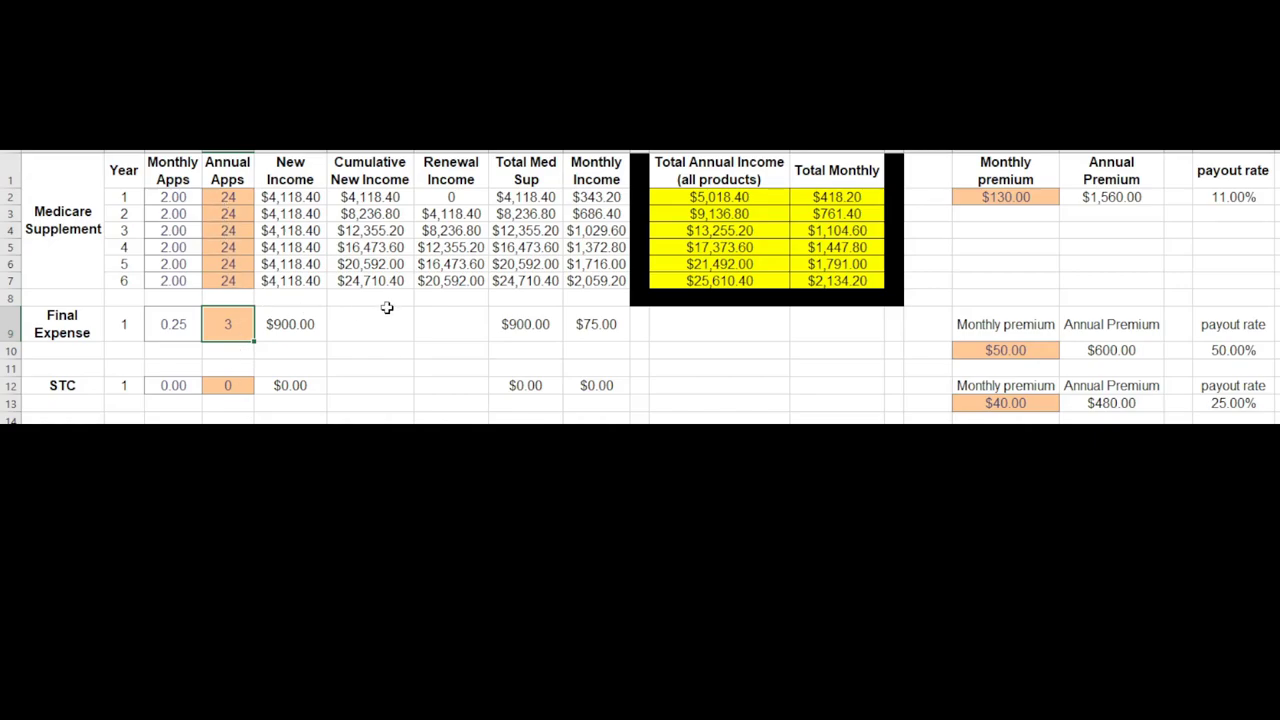
type("10")
key("Tab")
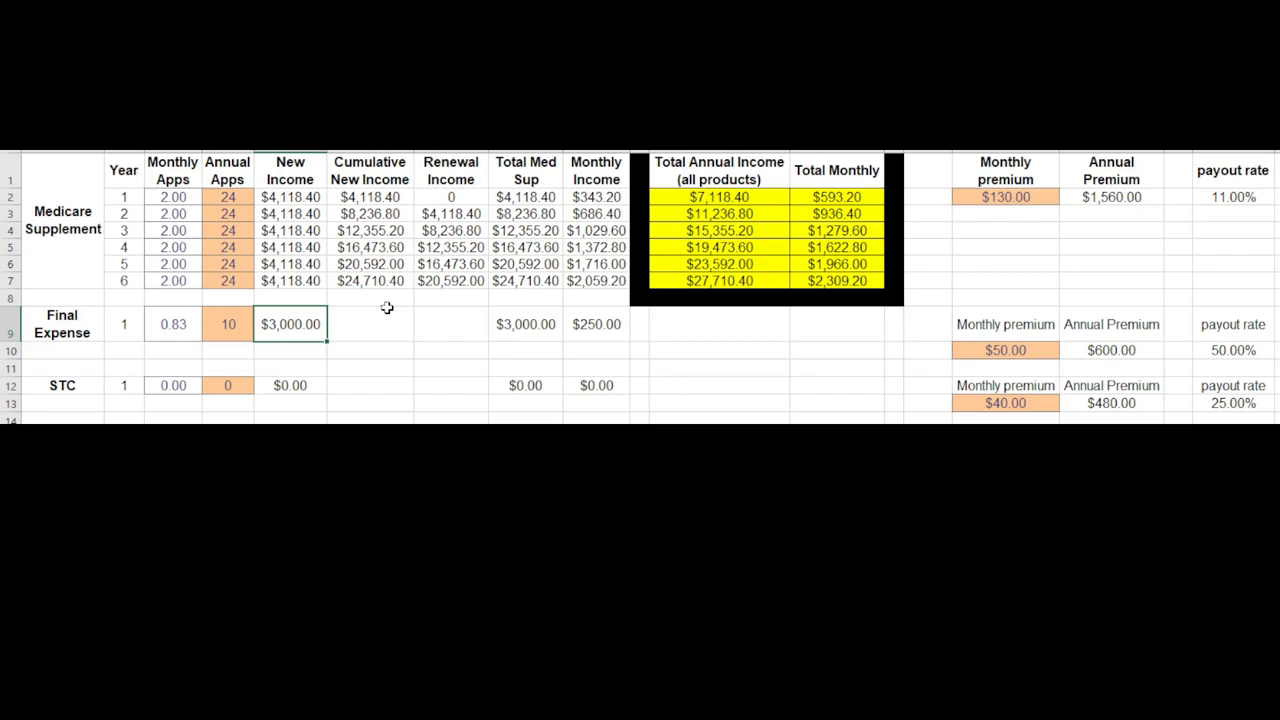
key("Left")
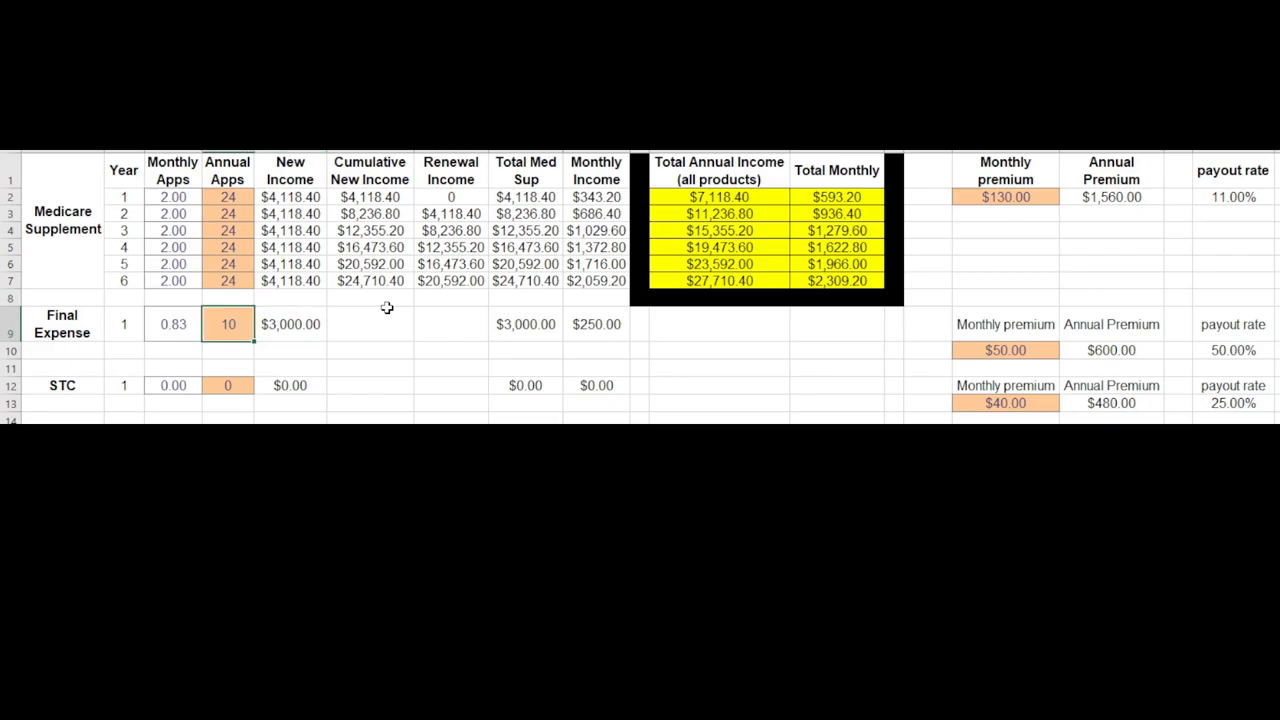
Step: Set the STC Annual Apps to 10
key("Down")
key("Down")
key("Down")
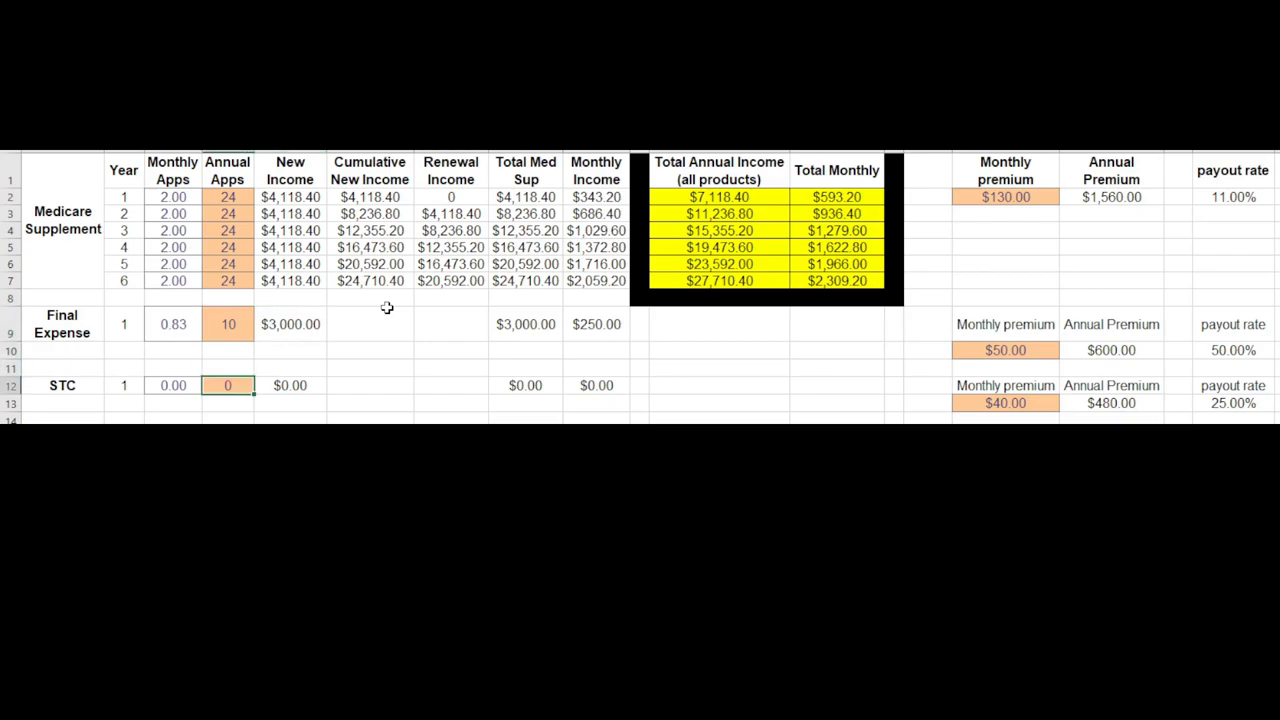
type("10")
key("Tab")
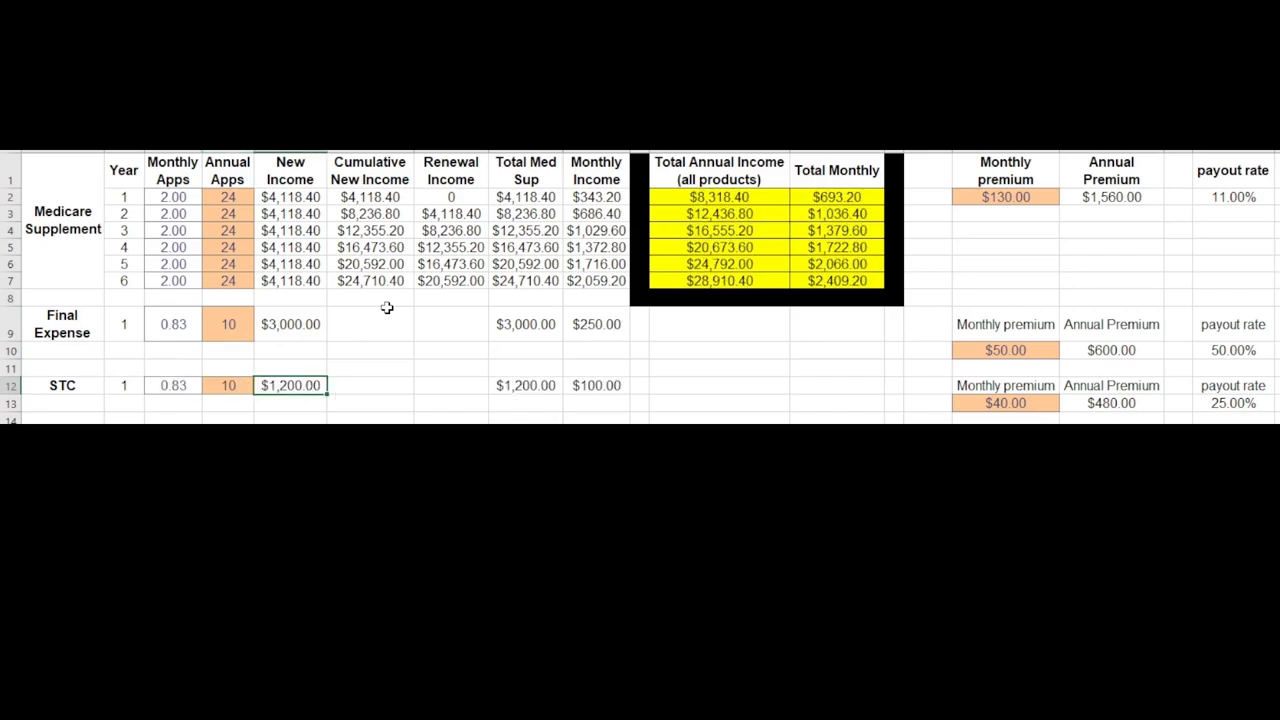
key("Left")
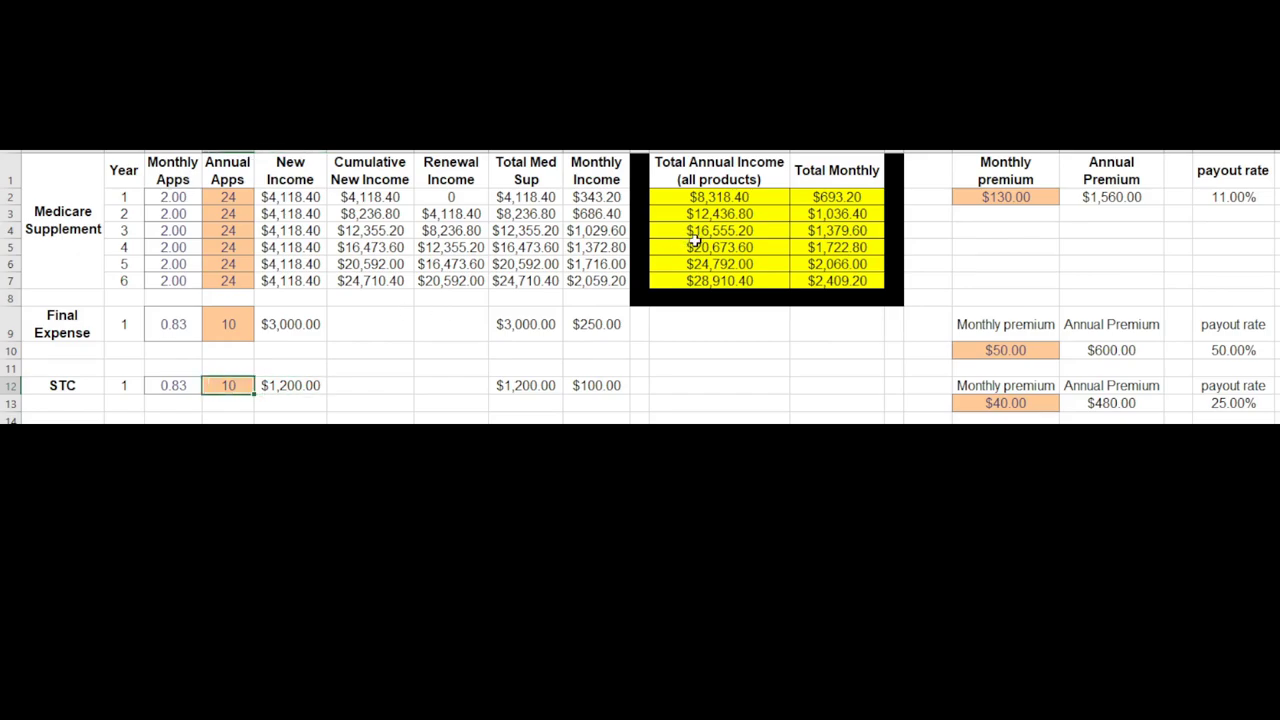
Step: Review the Annual Apps entered for Final Expense and for Medicare Supplement in years 1 to 4
left_click(235, 322)
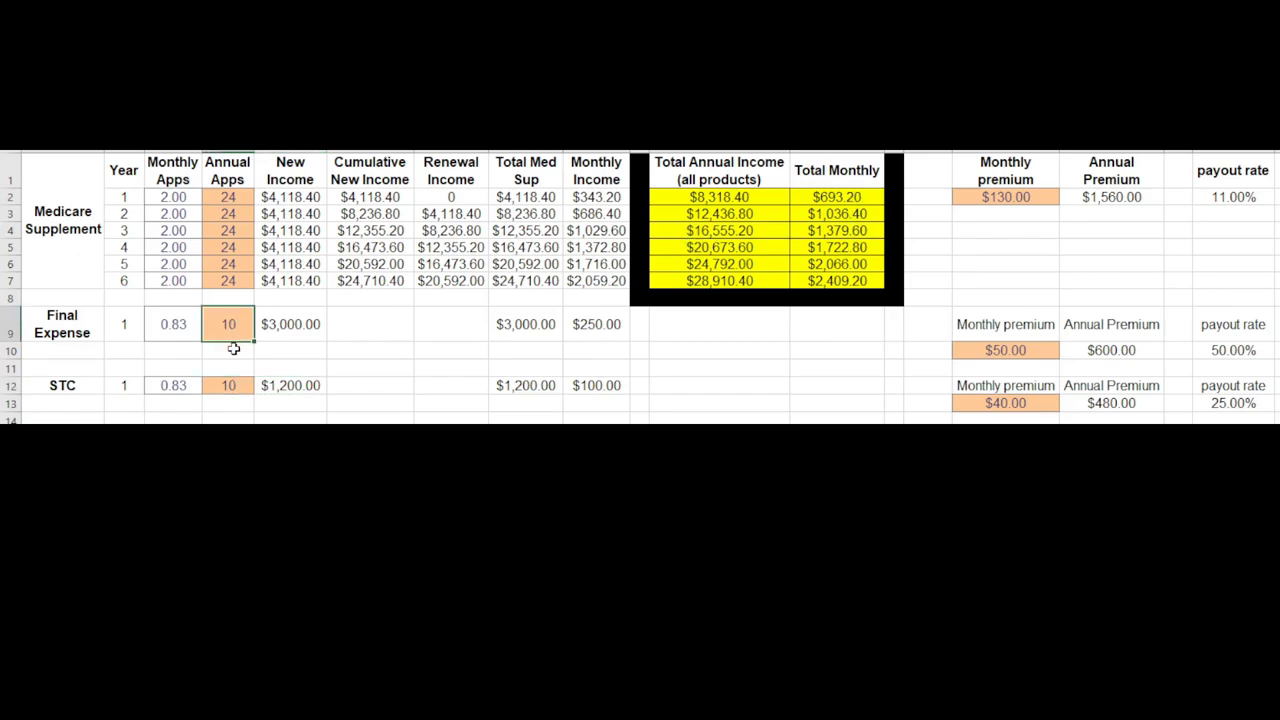
left_click(235, 198)
left_click(236, 214)
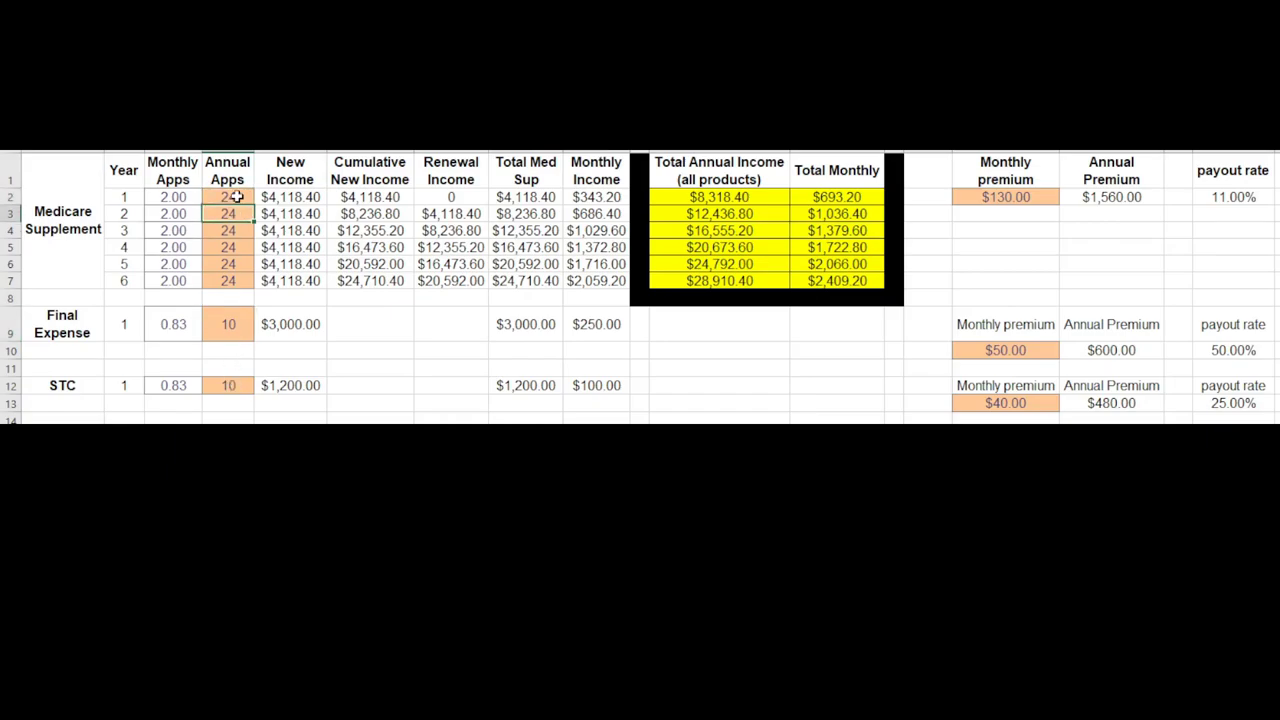
left_click(235, 197)
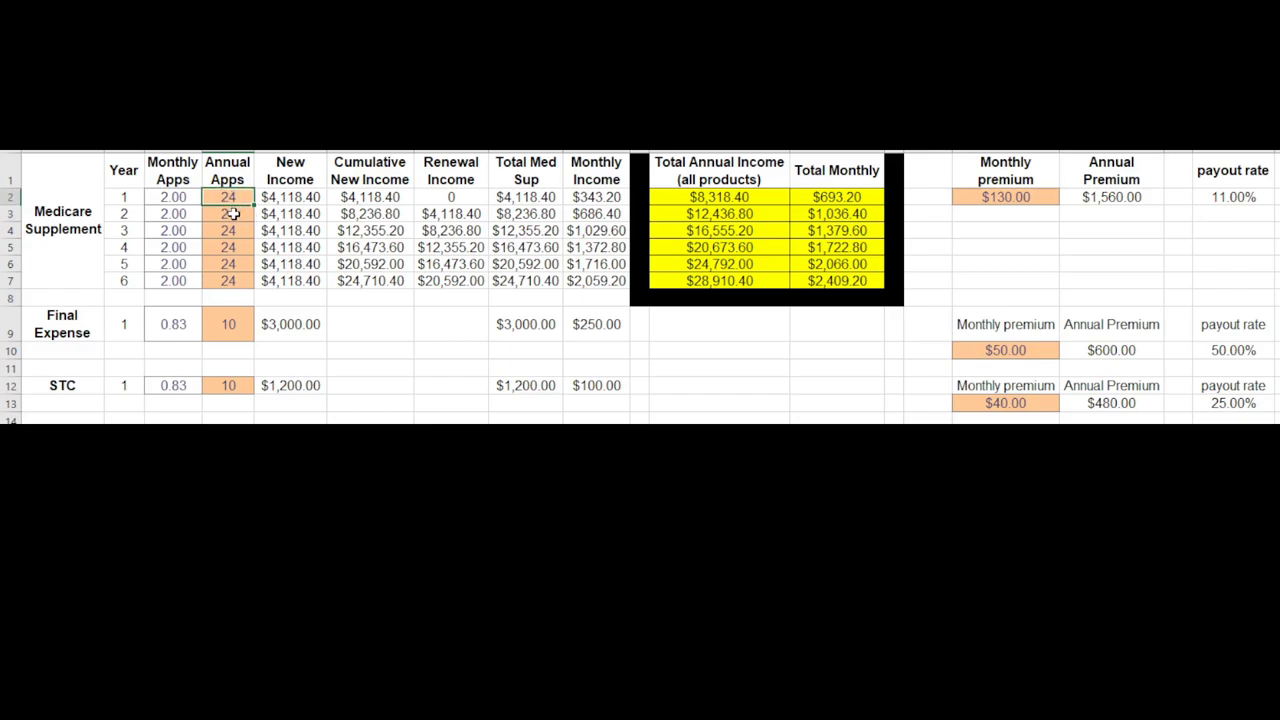
left_click(233, 214)
left_click(235, 230)
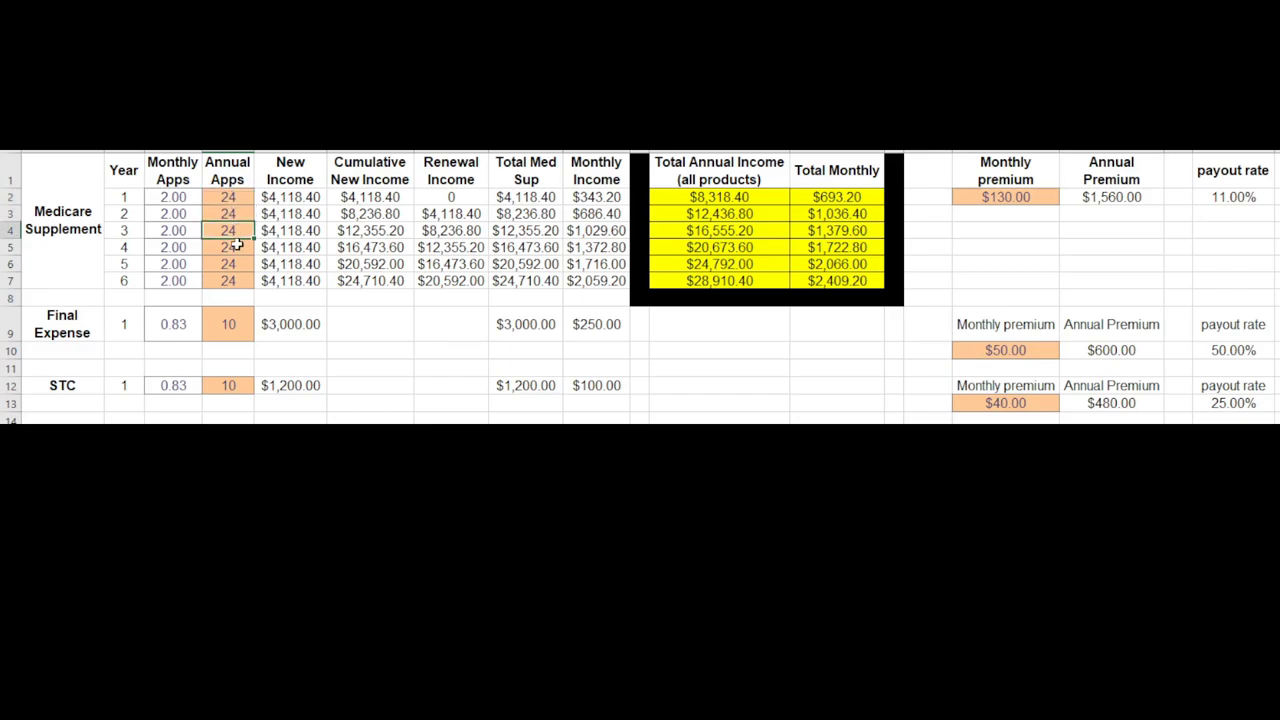
left_click(236, 246)
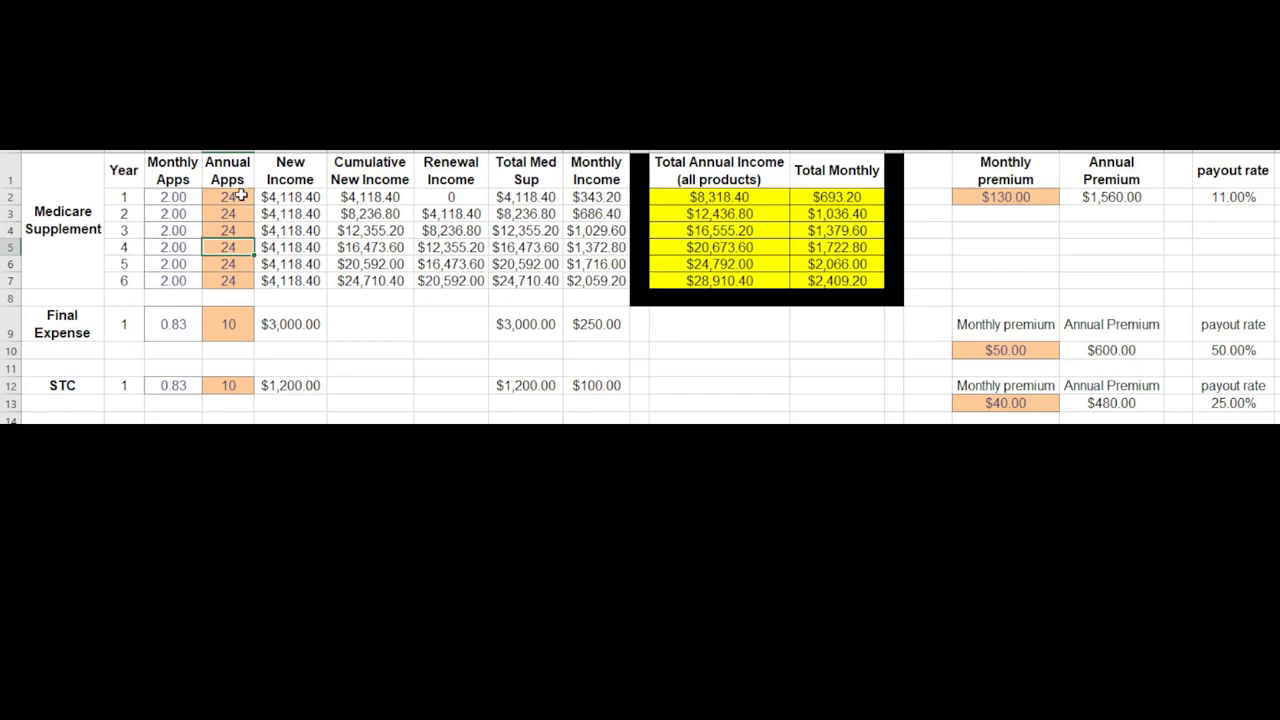
left_click(240, 197)
left_click(240, 214)
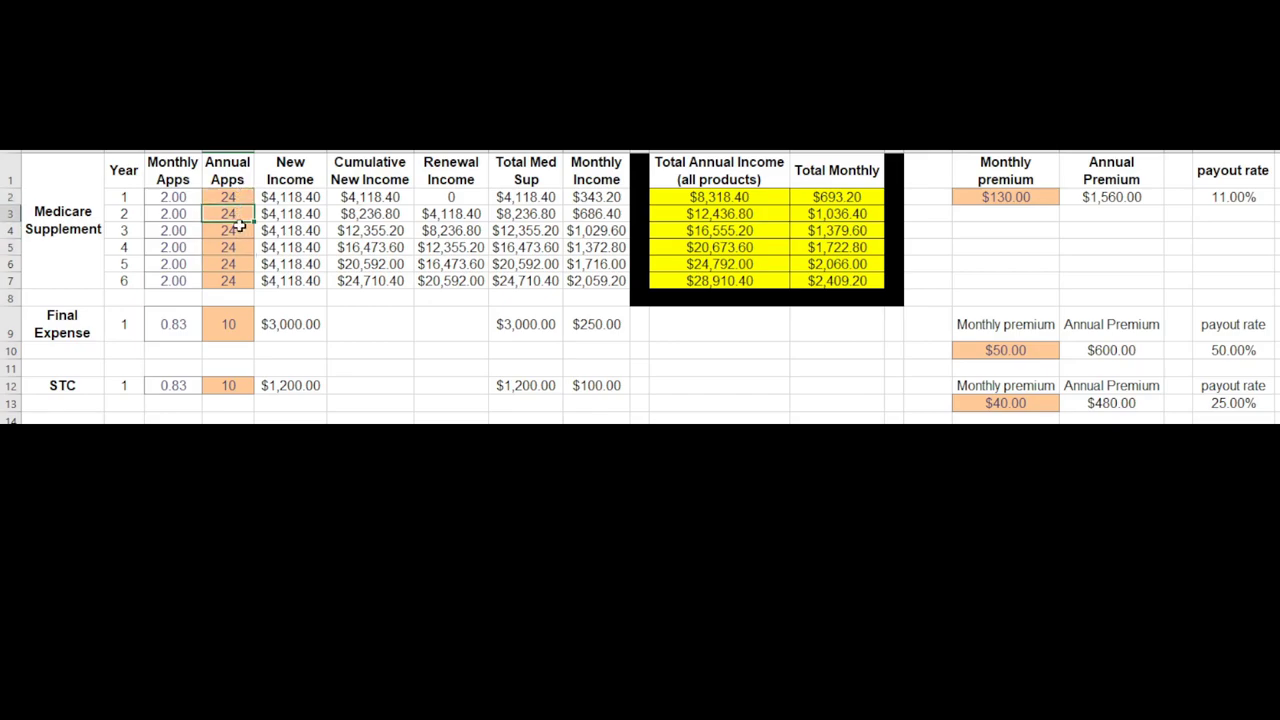
left_click(242, 230)
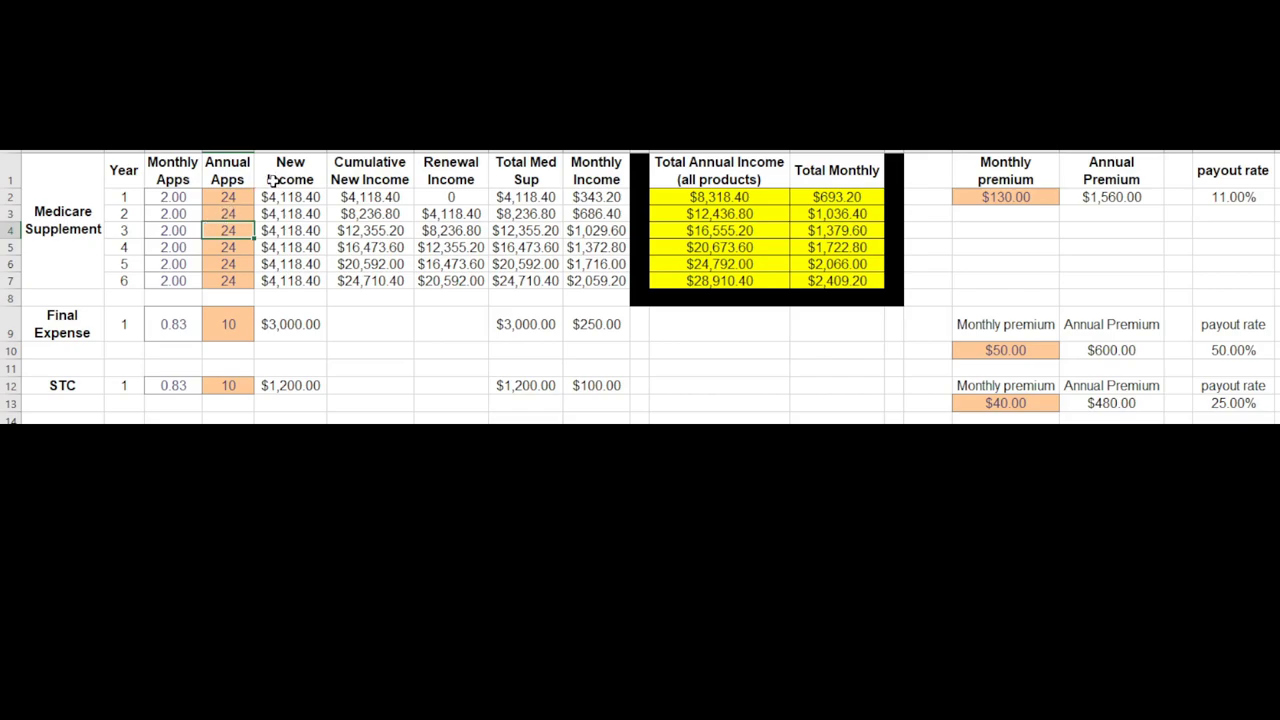
Step: Set the Annual Apps to 0 for both Final Expense and STC
left_click(230, 329)
type("0")
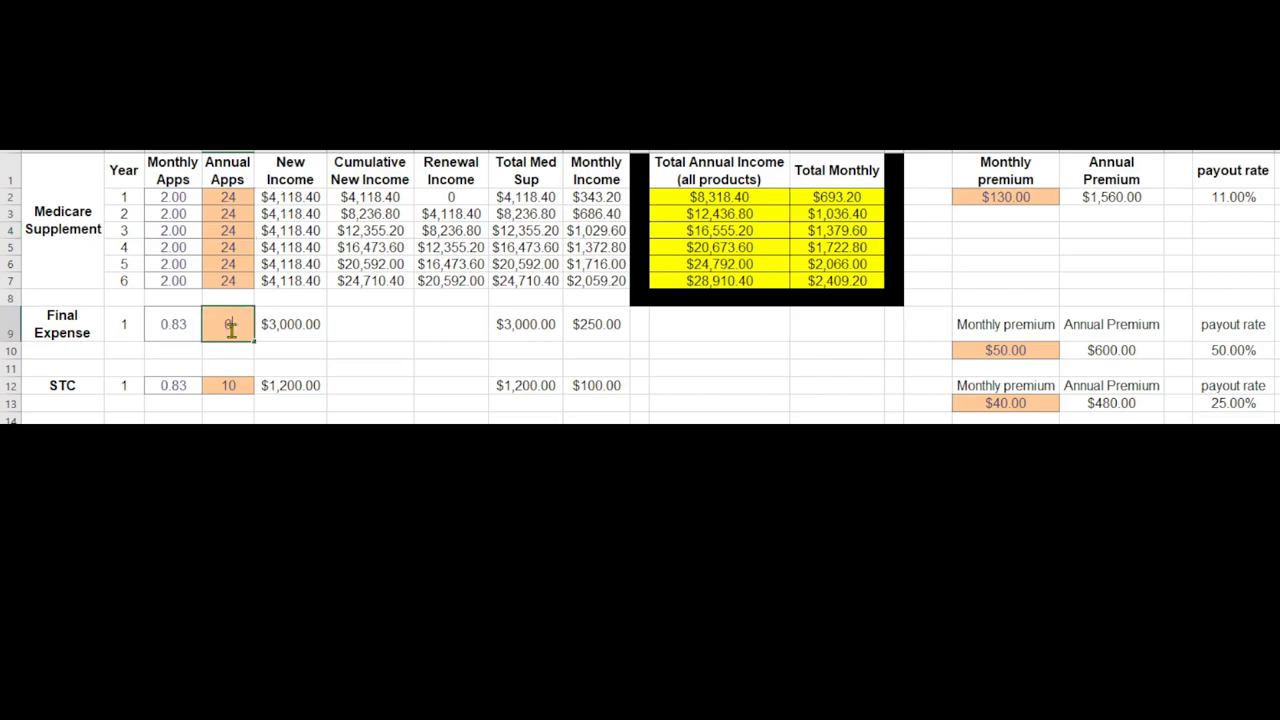
key("Return")
key("Return")
key("Return")
type("0")
key("Return")
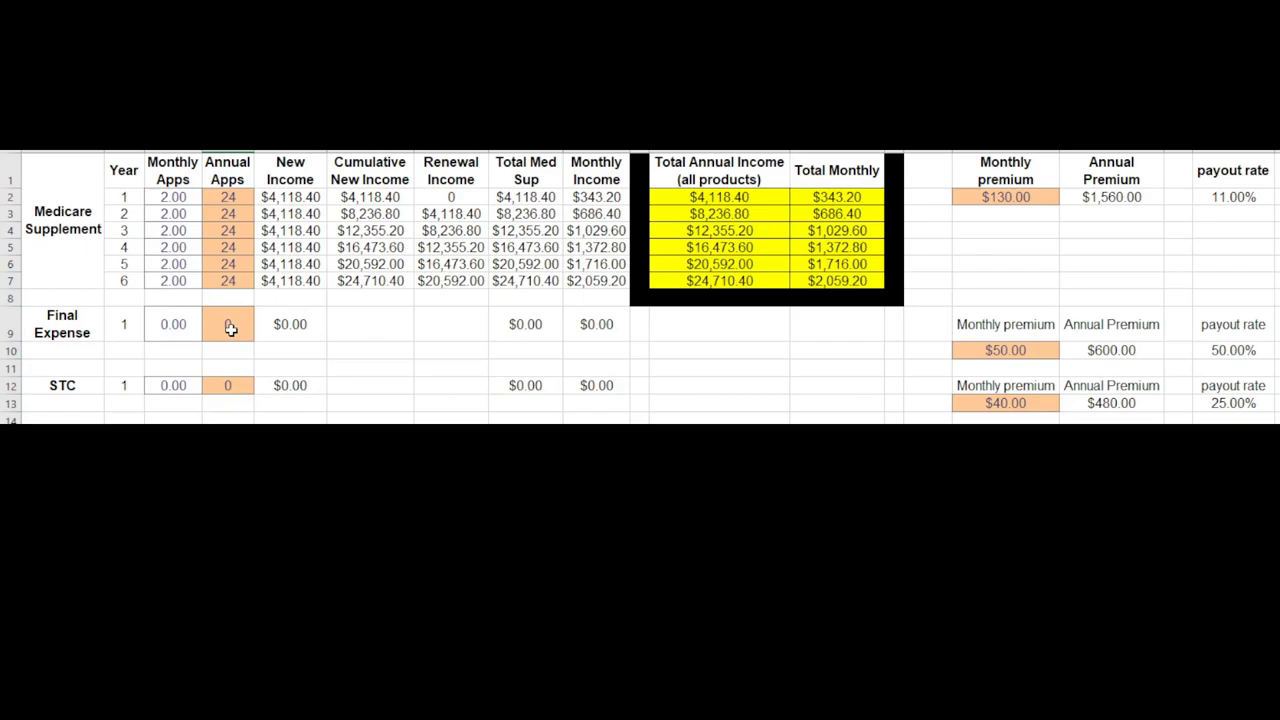
Step: Set the Medicare Supplement Annual Apps to 0 for years 2 to 6 and to 12 for year 1
key("Up")
key("Up")
key("Up")
key("Up")
key("Up")
key("Up")
key("Up")
type("0")
key("Up")
type("0")
key("Up")
type("0")
key("Up")
type("0")
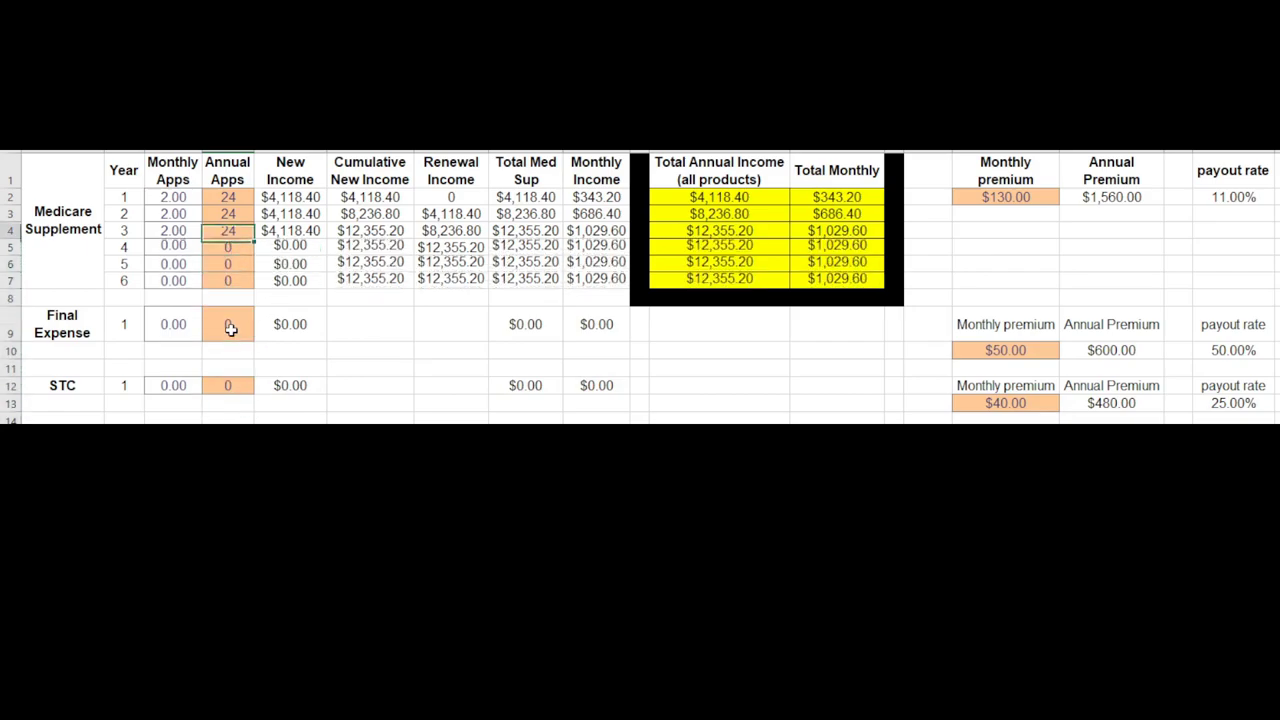
key("Up")
key("0")
key("Up")
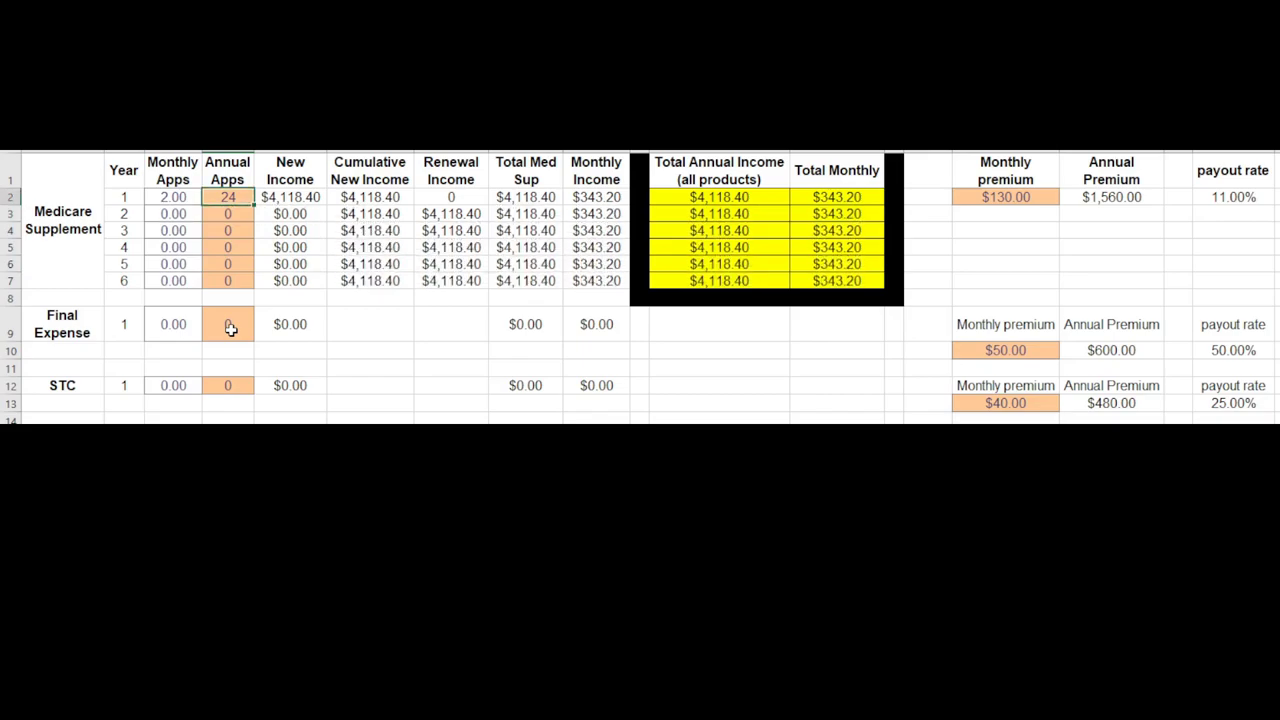
type("12")
key("Return")
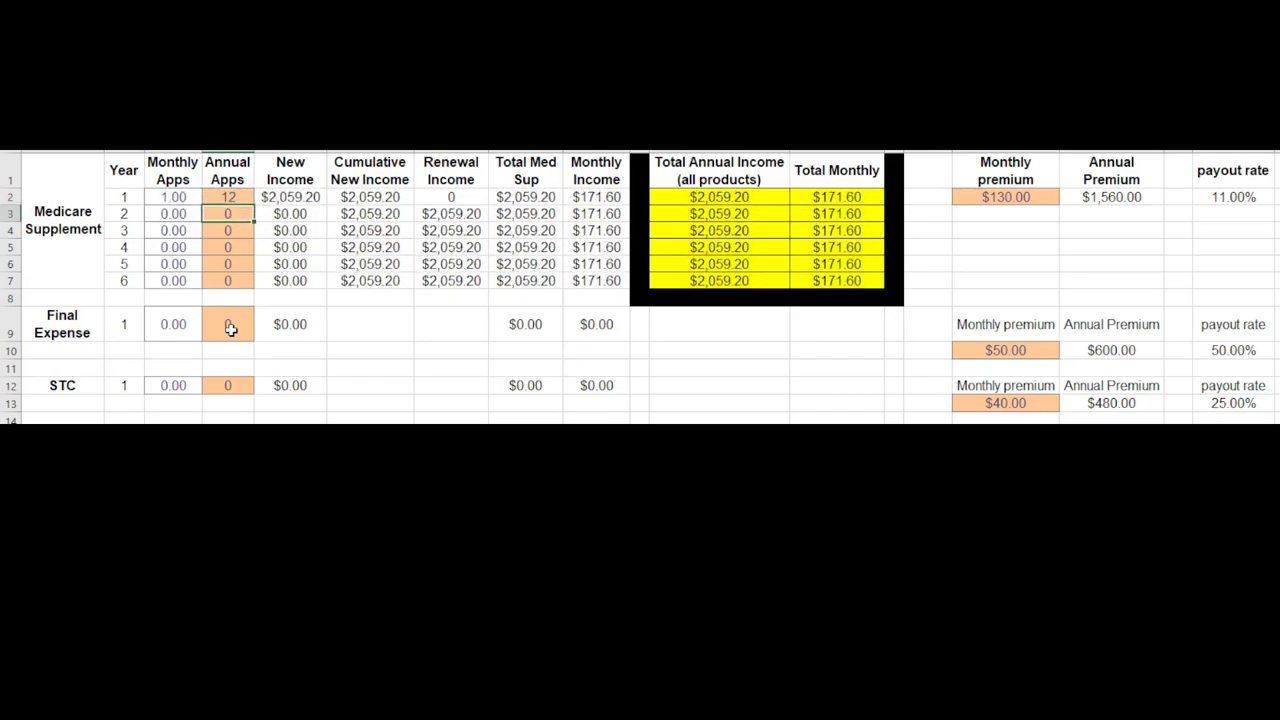